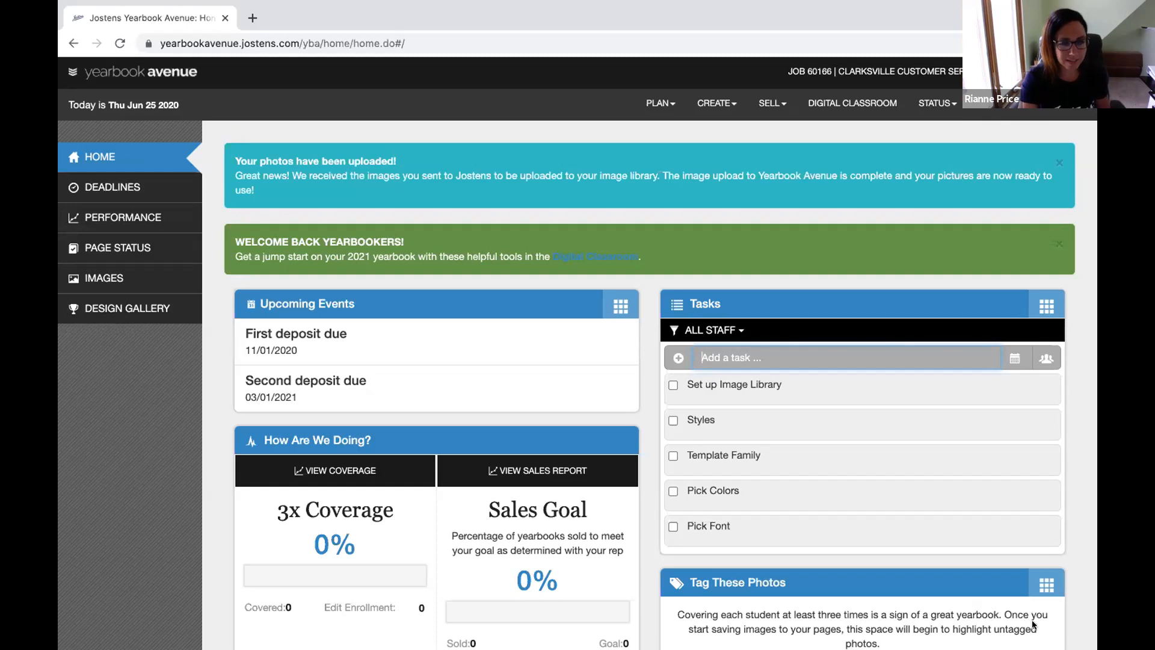
Add a 'Fill in the Ladder' task to the top of the Tasks list
{"action": "left_click", "coordinate": [936, 50]}
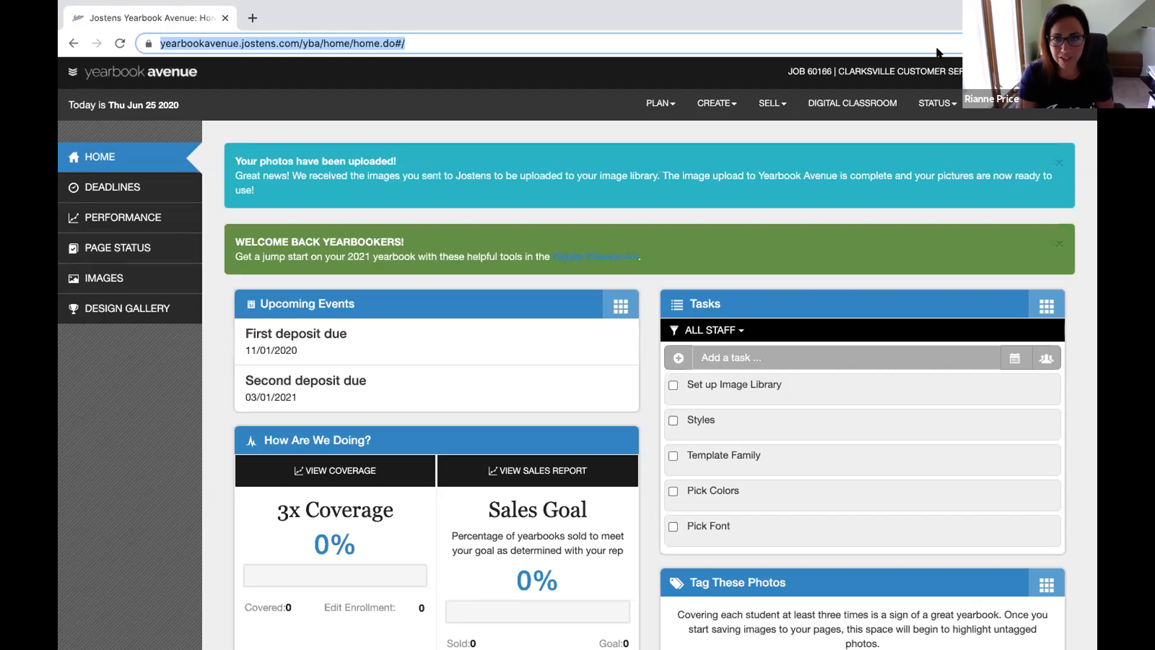
{"action": "mouse_move", "coordinate": [604, 6]}
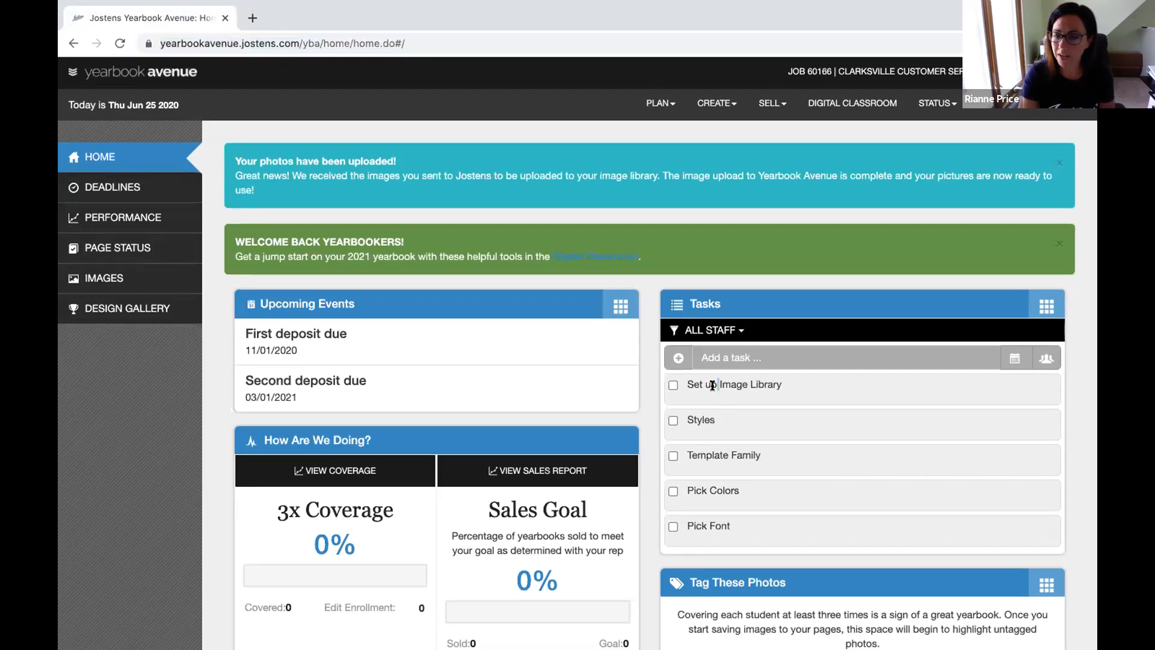
{"action": "left_click", "coordinate": [713, 352]}
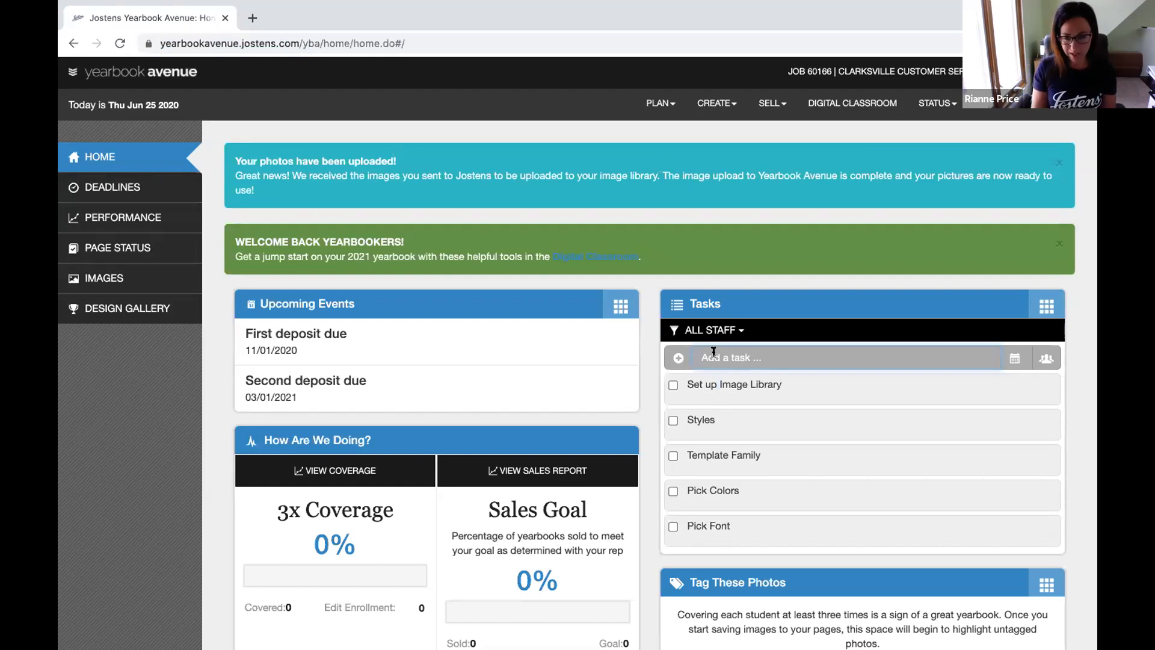
{"action": "type", "text": "F"}
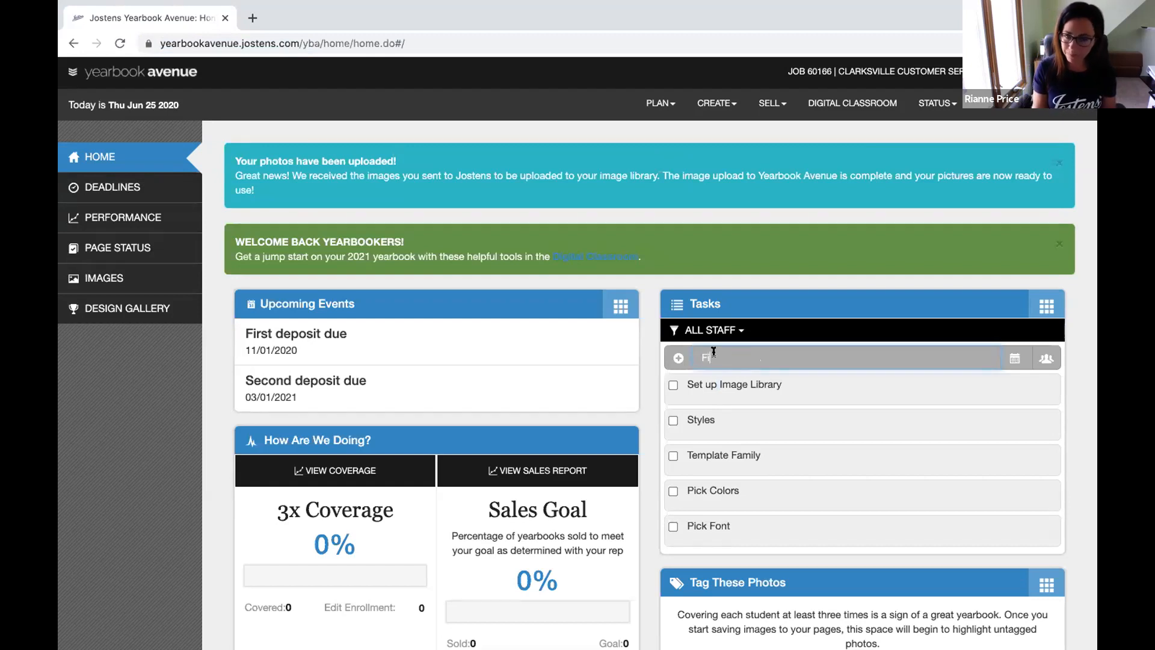
{"action": "type", "text": "ill in the Ladder"}
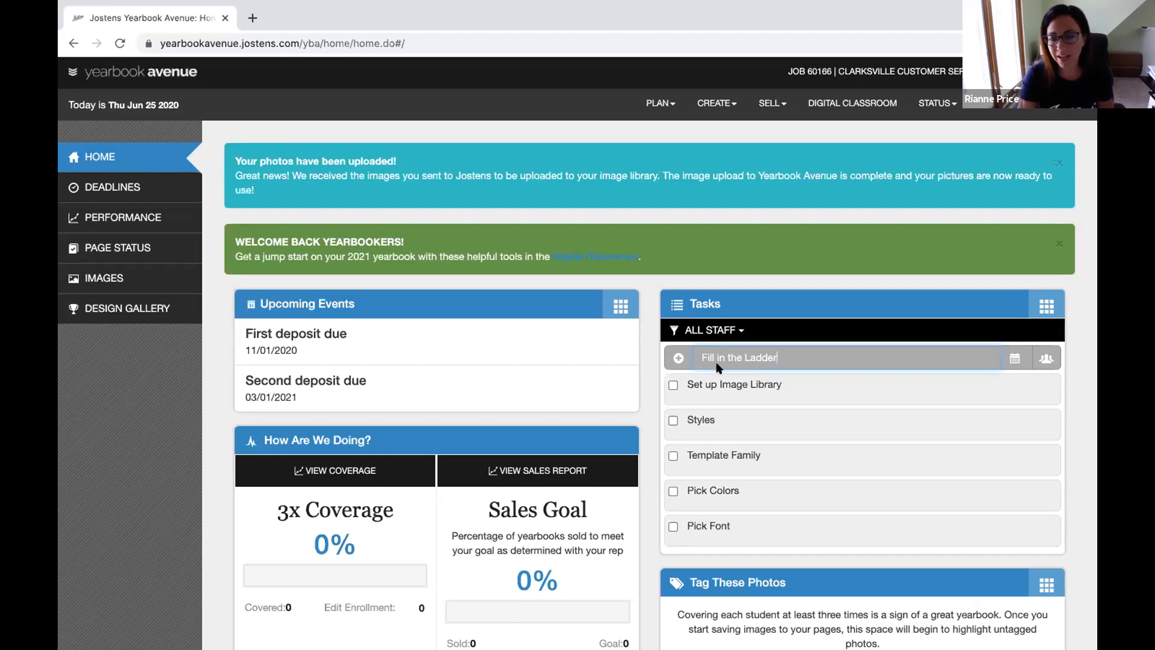
{"action": "left_click", "coordinate": [677, 358]}
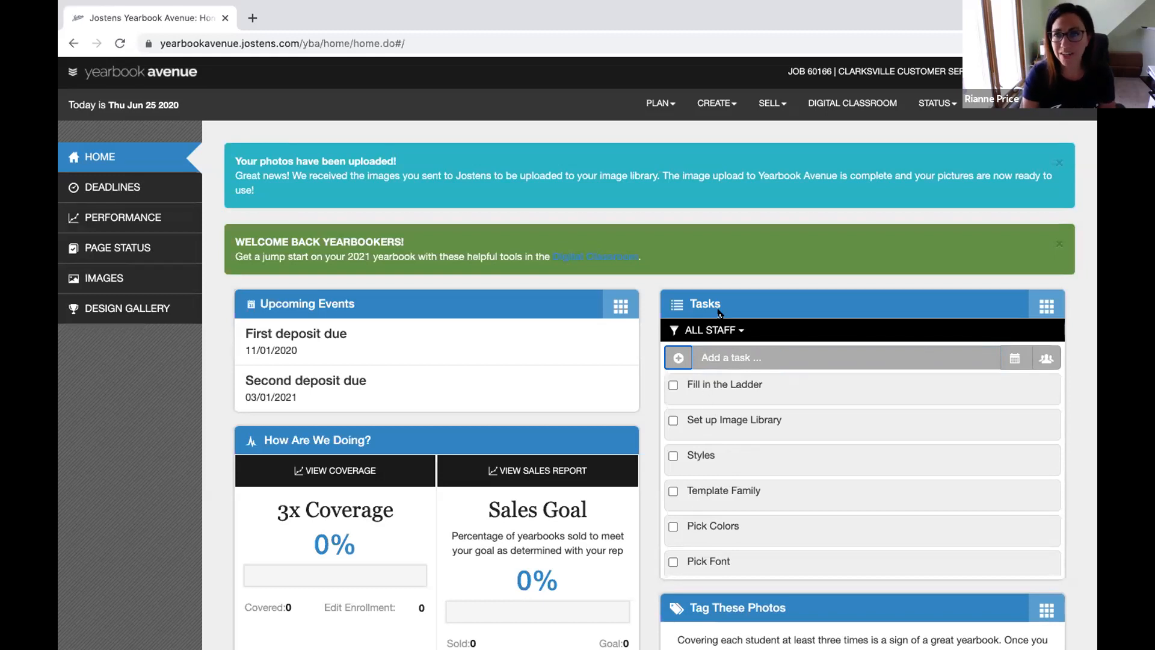
Activate the AYT Alden Hand font under PLAN > FONTS, making 10 active fonts
{"action": "left_click", "coordinate": [651, 105]}
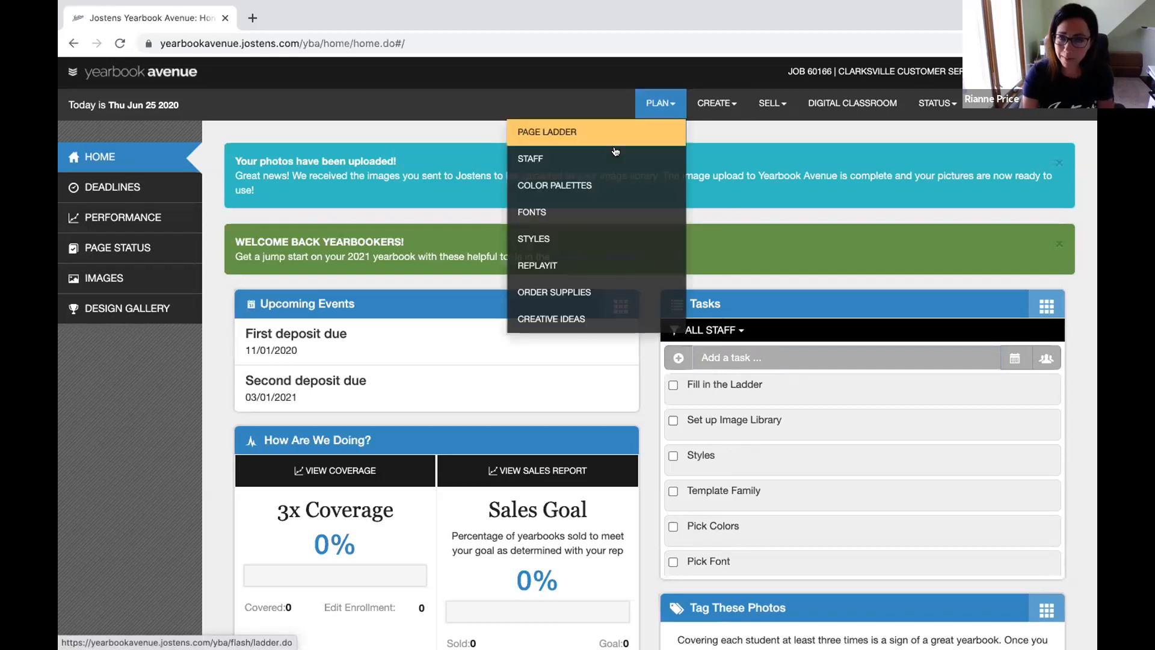
{"action": "left_click", "coordinate": [559, 210]}
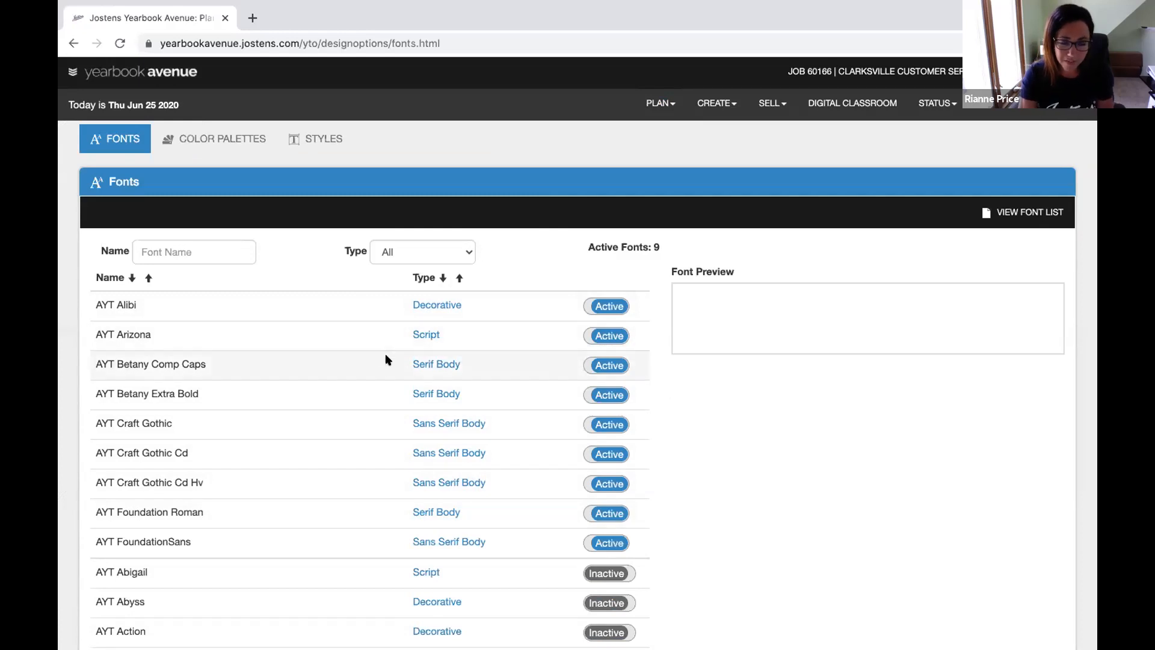
{"action": "scroll", "coordinate": [386, 360], "scroll_direction": "down", "scroll_amount": 5}
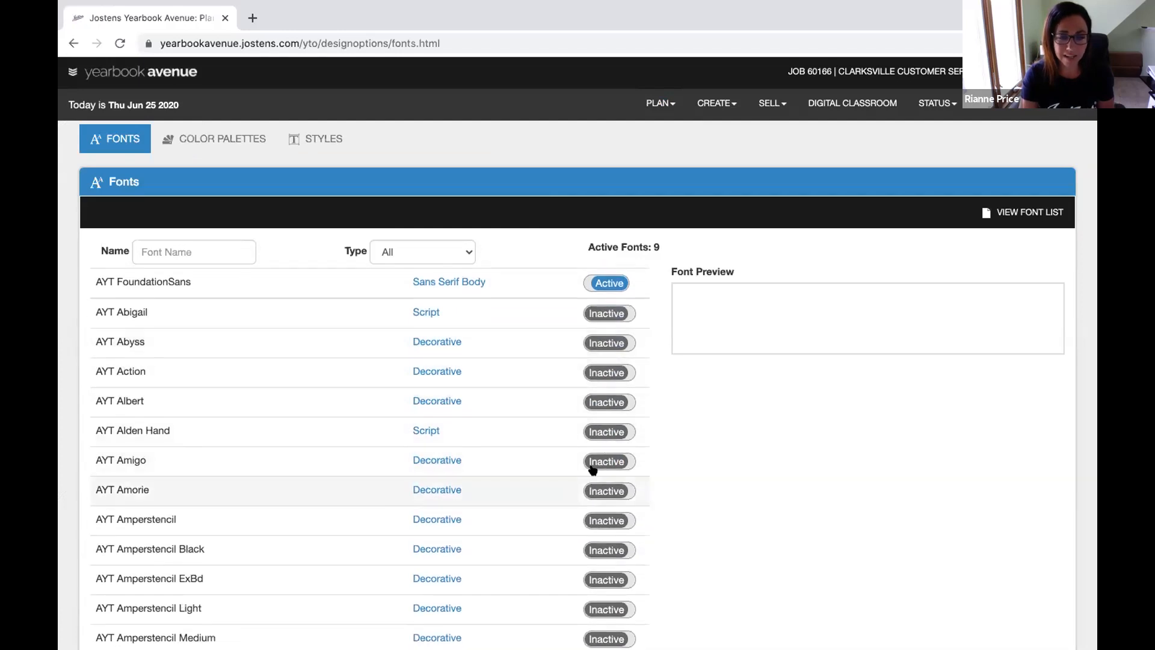
{"action": "left_click", "coordinate": [603, 430]}
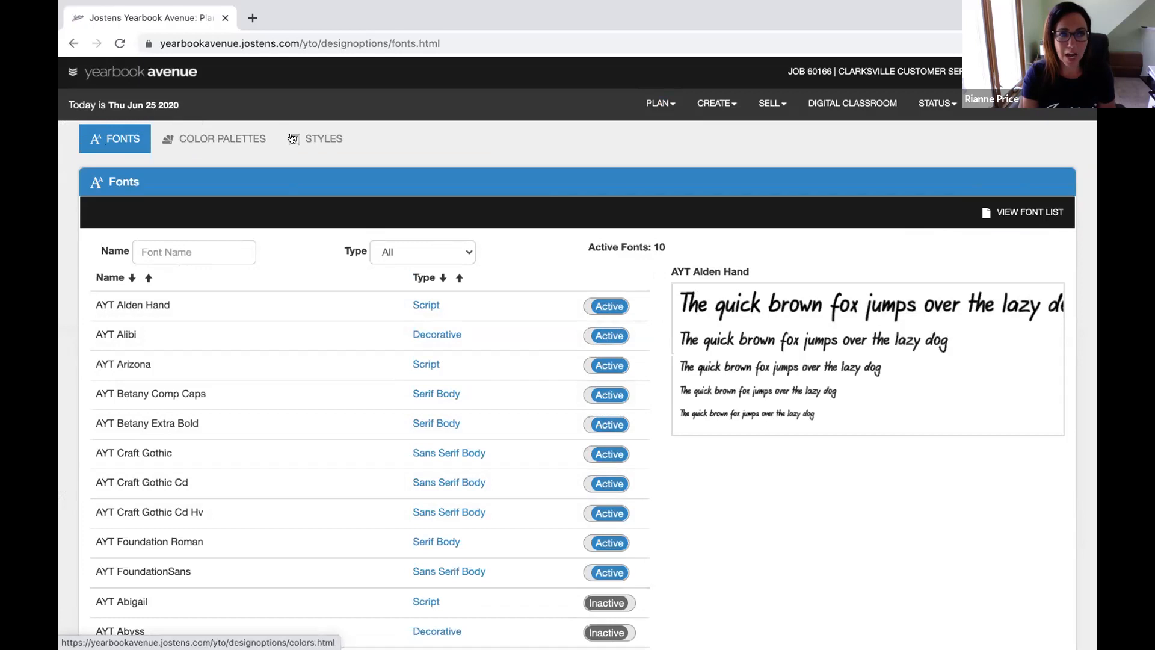
{"action": "left_click", "coordinate": [218, 139]}
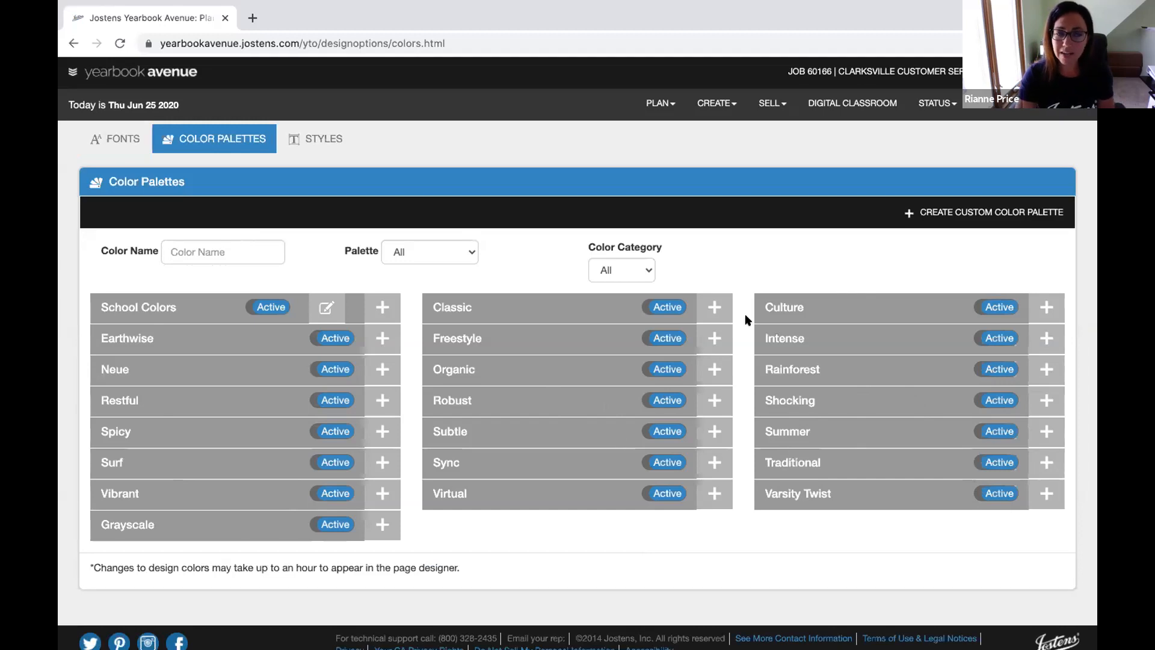
Create and save a custom colour palette named 'High School', then open its Add Colors chooser
{"action": "left_click", "coordinate": [940, 211]}
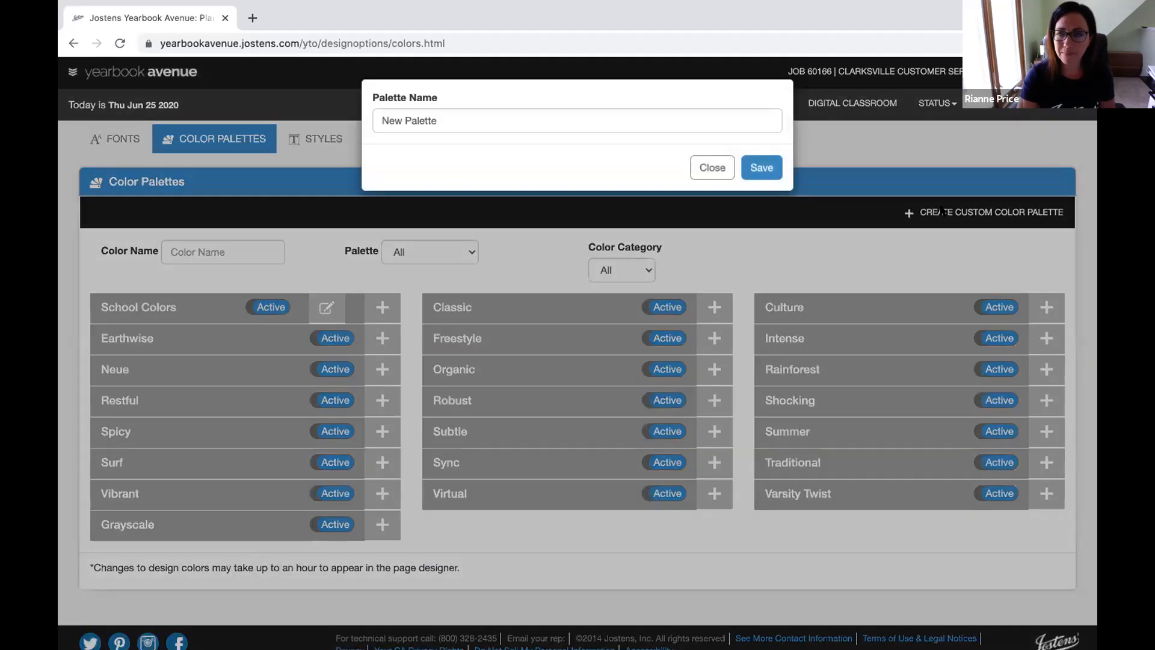
{"action": "triple_click", "coordinate": [487, 114]}
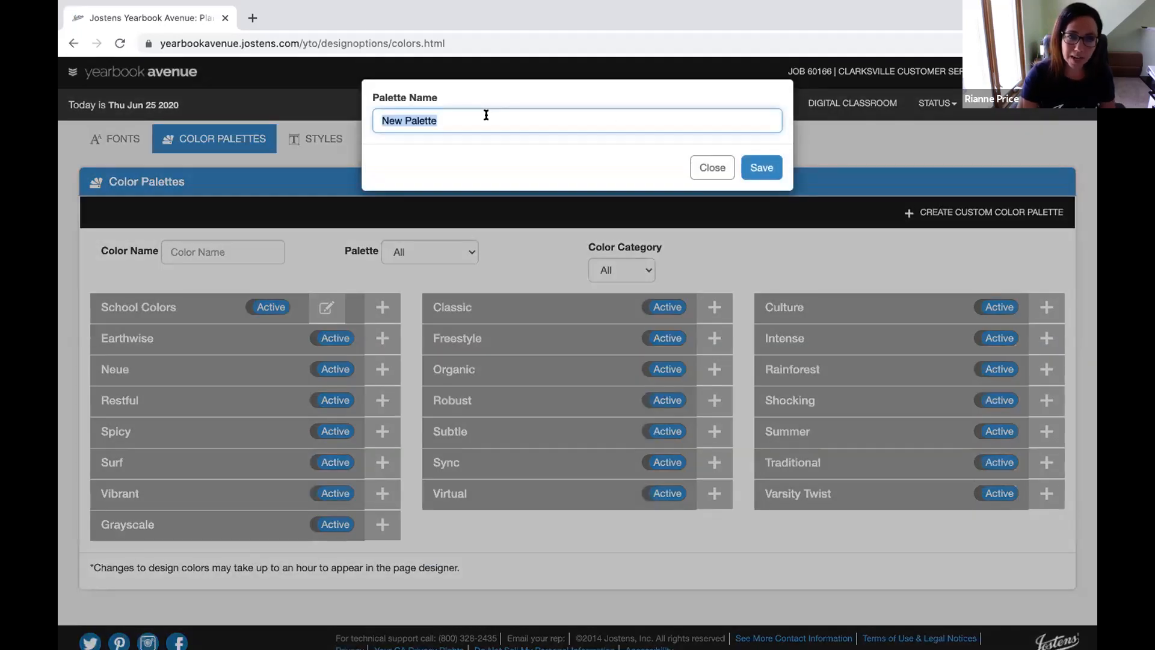
{"action": "type", "text": "High School"}
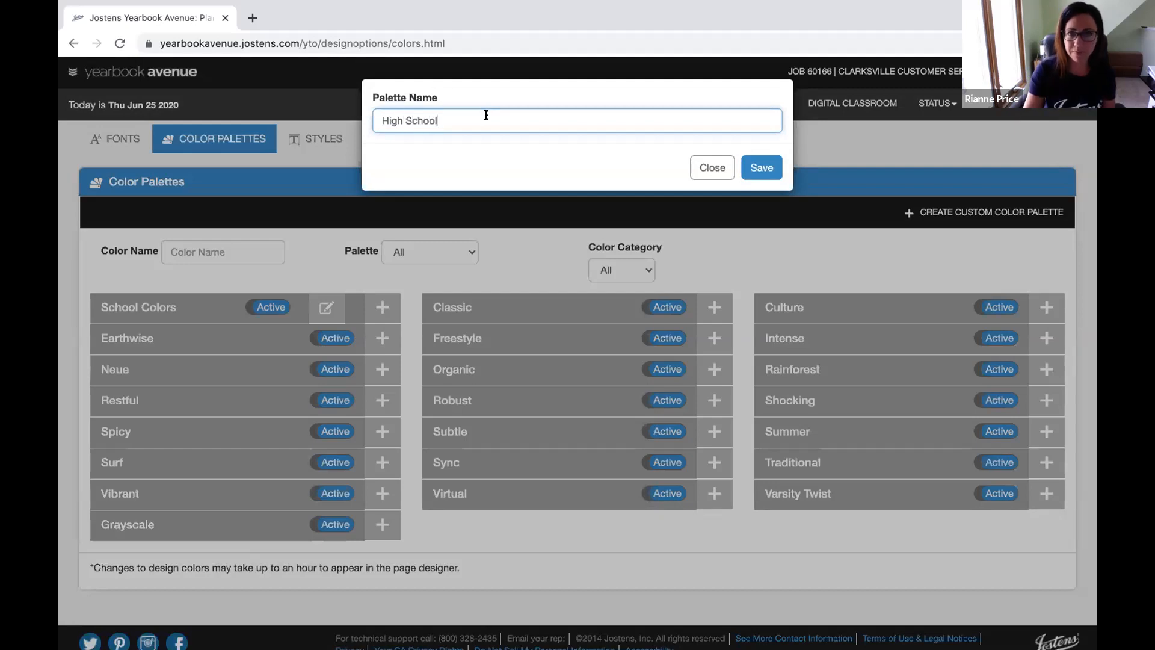
{"action": "left_click", "coordinate": [759, 171]}
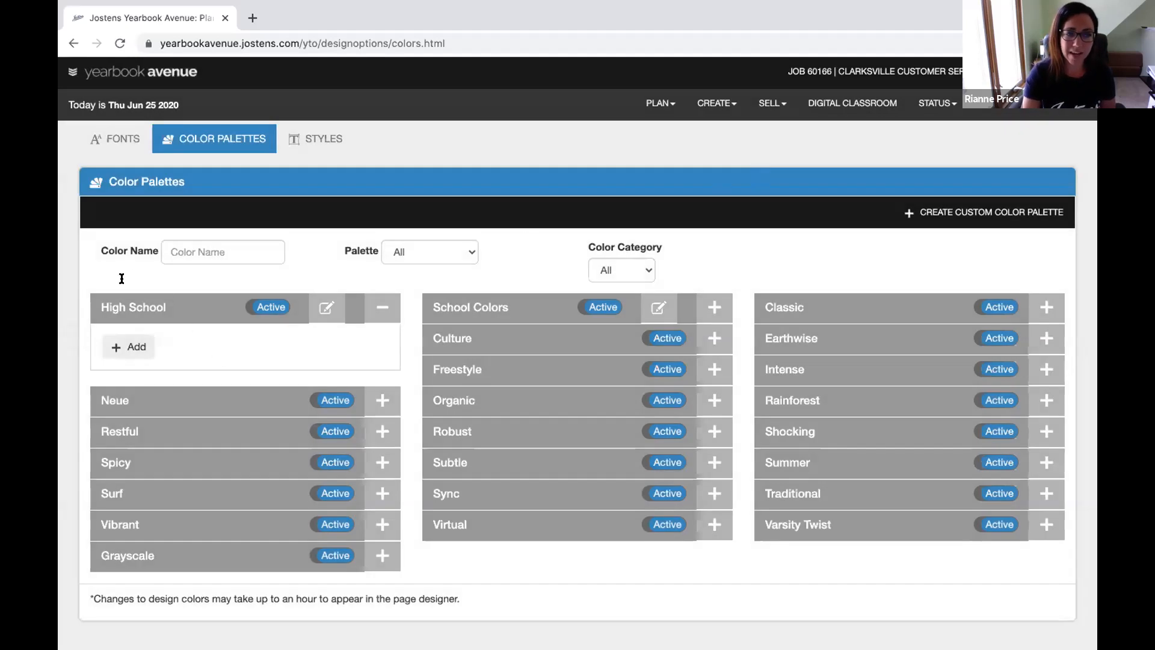
{"action": "left_click", "coordinate": [126, 348]}
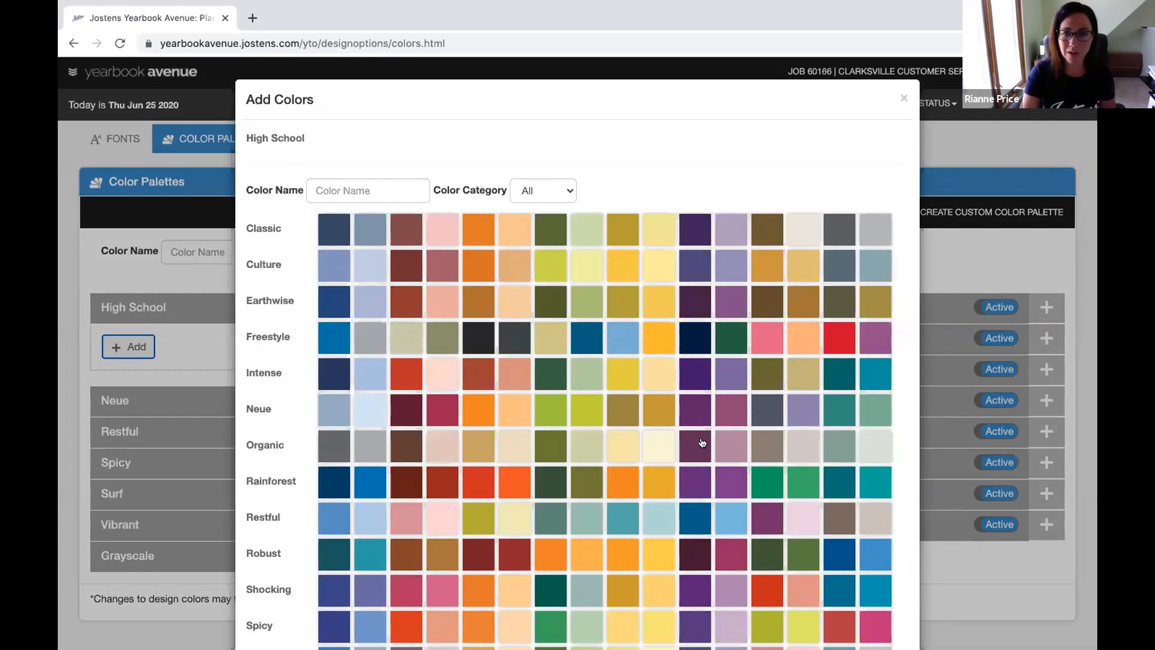
Add IN Electric Purple and CL Antique to the High School palette
{"action": "left_click", "coordinate": [695, 368]}
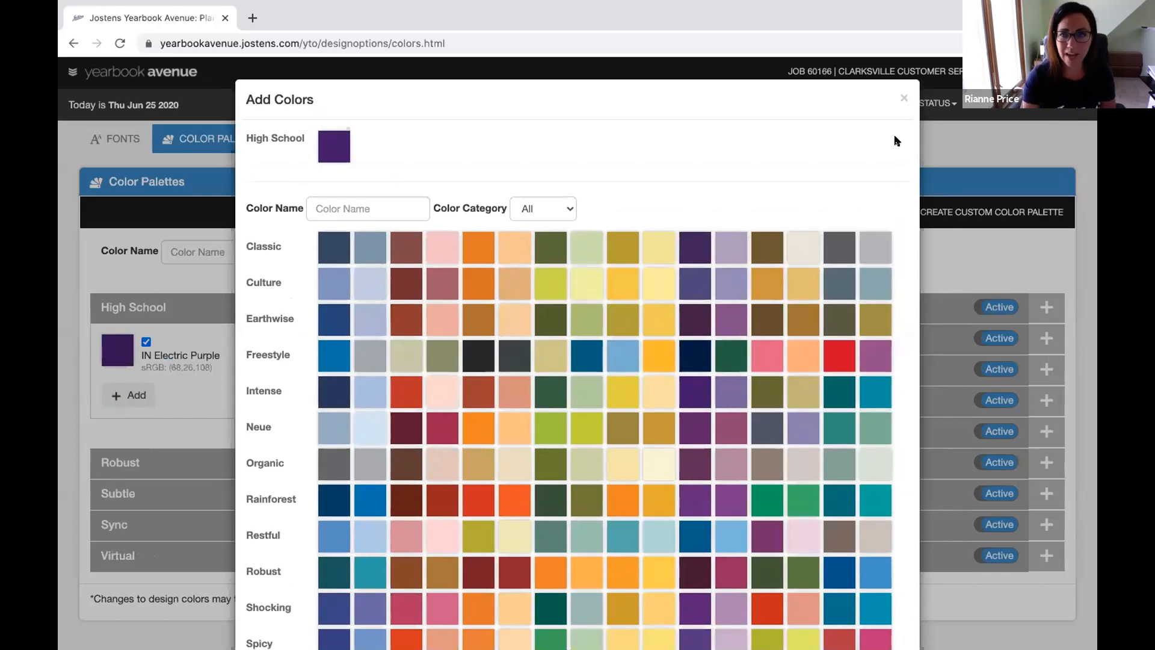
{"action": "left_click", "coordinate": [660, 287]}
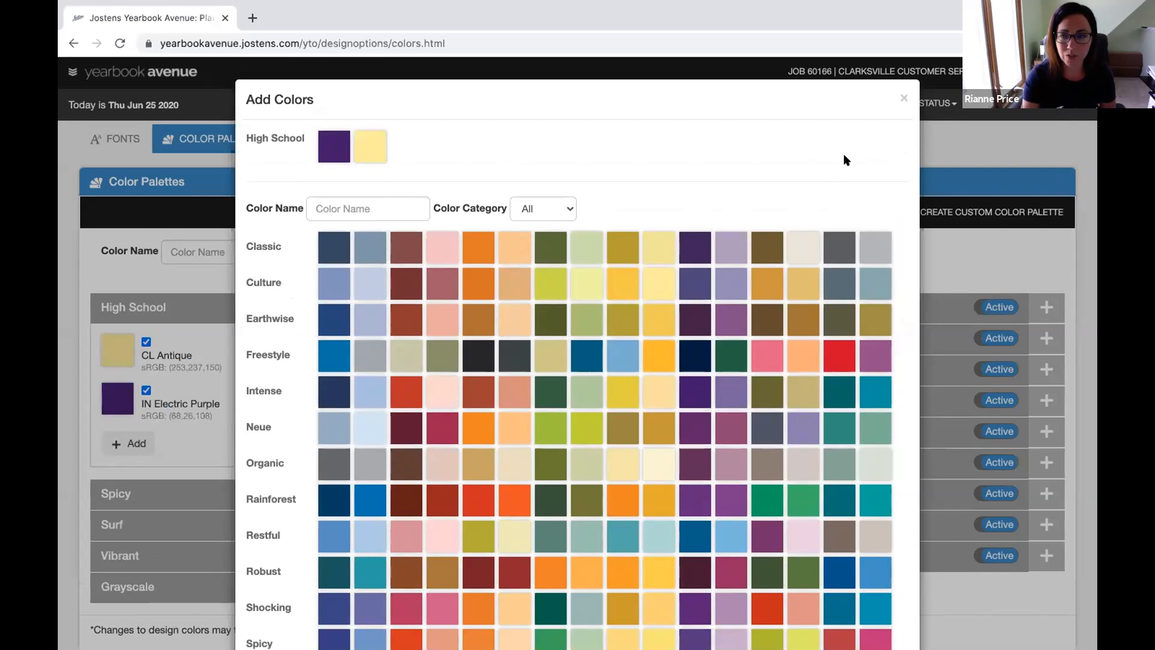
{"action": "left_click", "coordinate": [900, 92]}
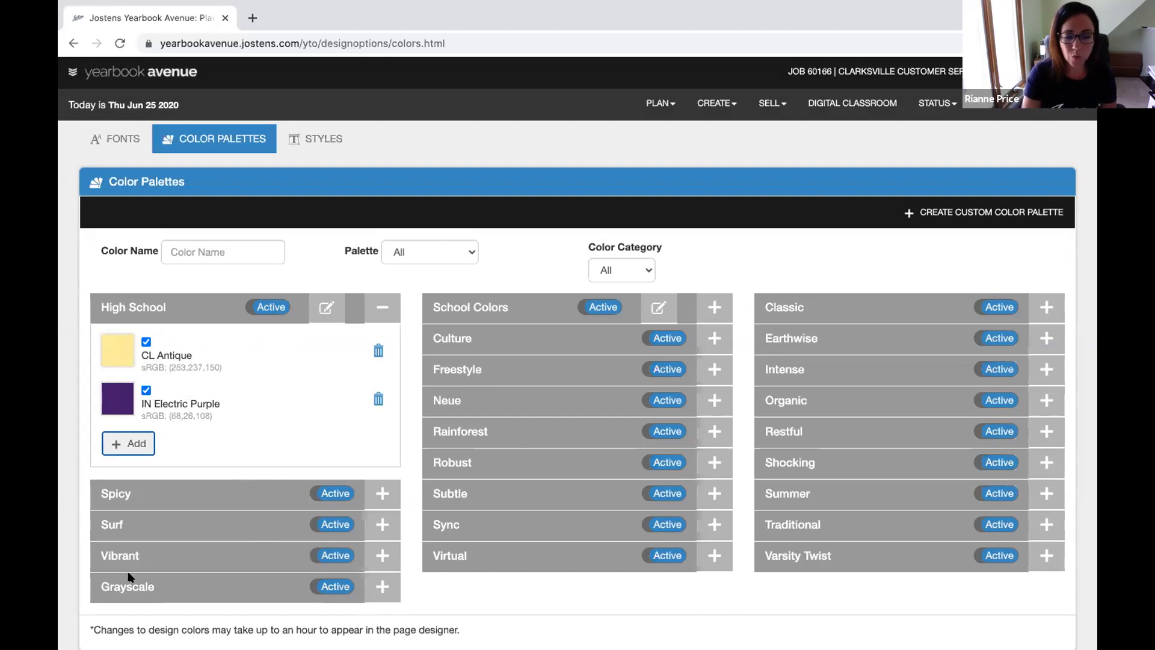
Expand the Grayscale palette to view its swatches
{"action": "left_click", "coordinate": [383, 587]}
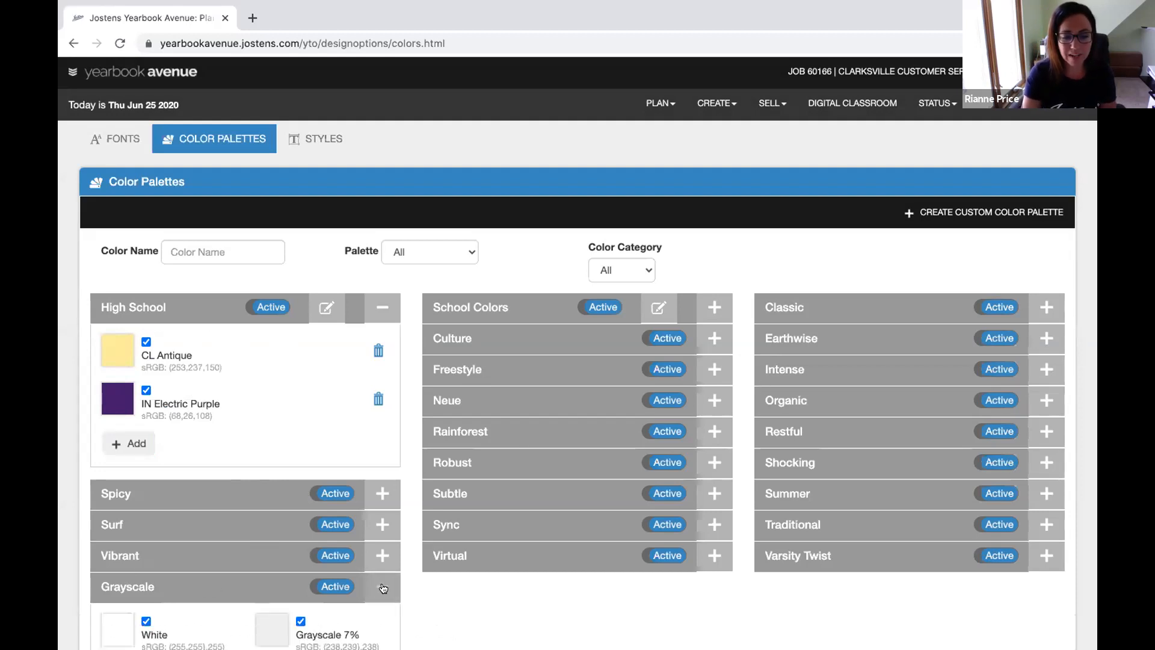
{"action": "scroll", "coordinate": [391, 555], "scroll_direction": "down", "scroll_amount": 8}
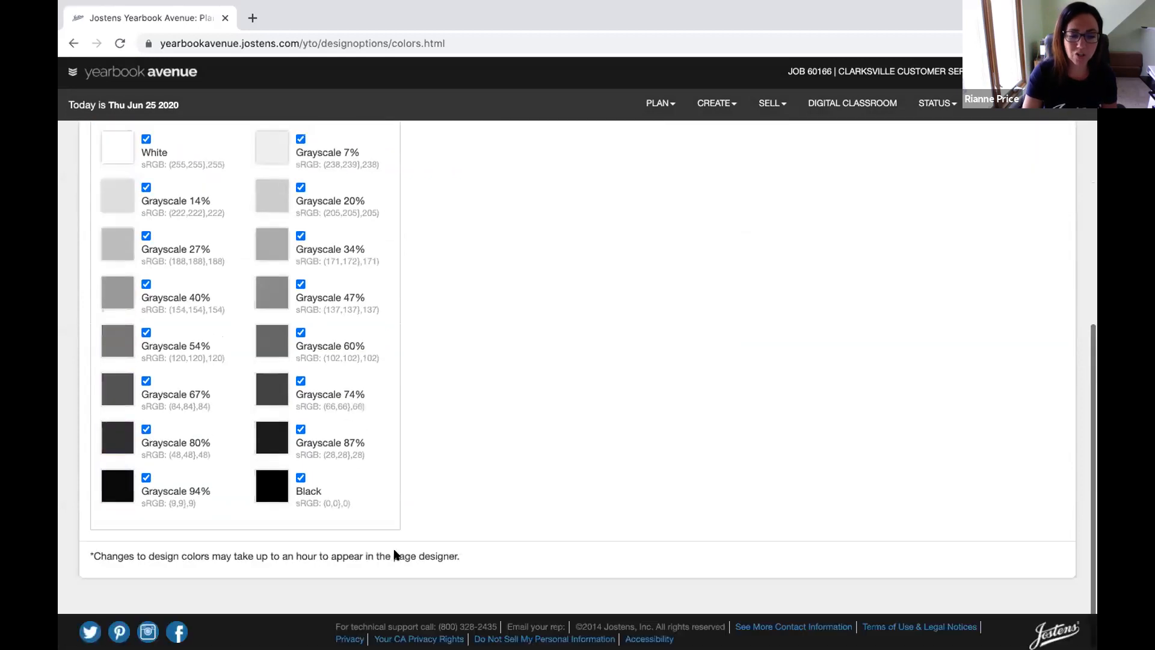
{"action": "scroll", "coordinate": [451, 374], "scroll_direction": "up", "scroll_amount": 8}
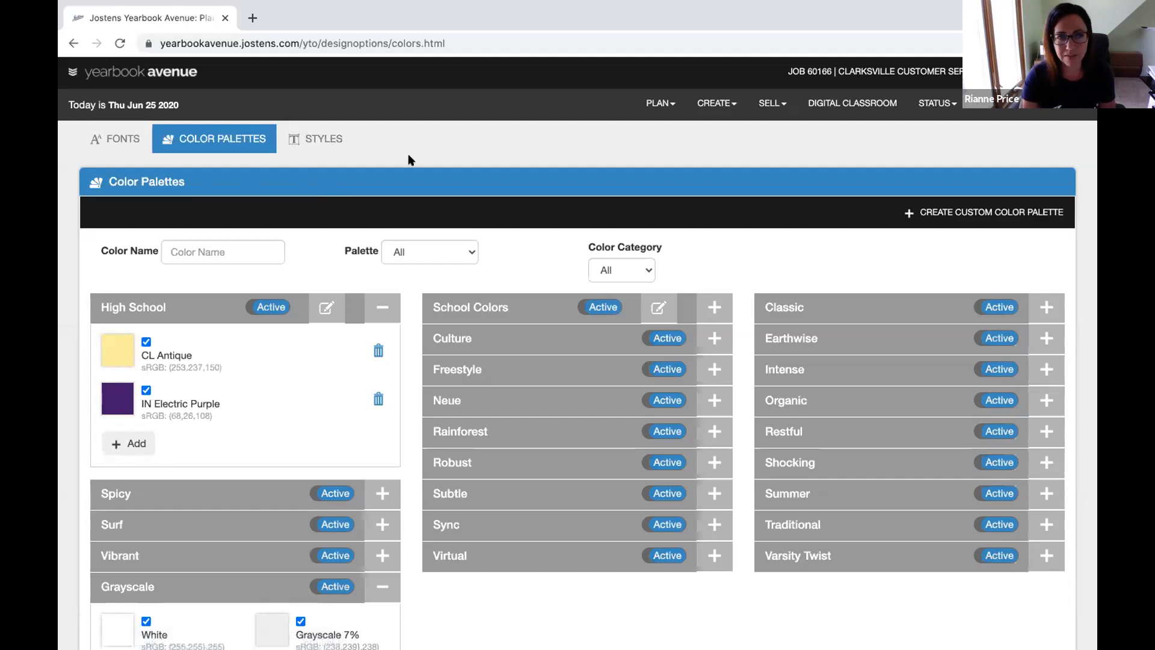
{"action": "left_click", "coordinate": [322, 138]}
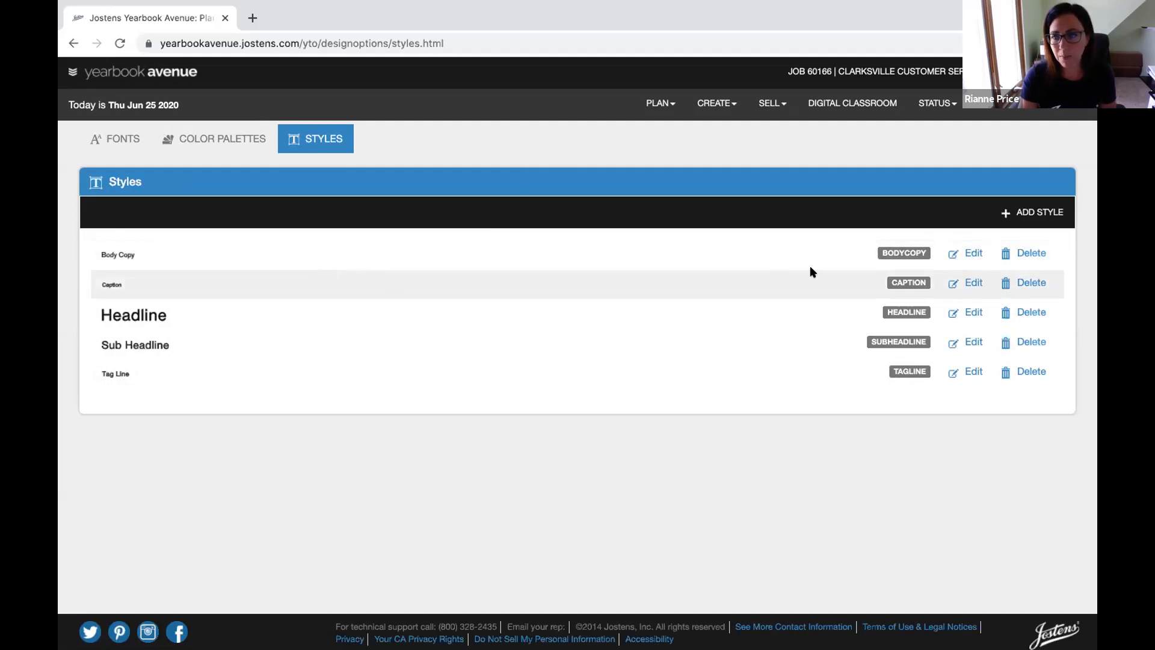
Save the Body Copy style with AYT Foundation Roman font at 10pt
{"action": "left_click", "coordinate": [972, 253]}
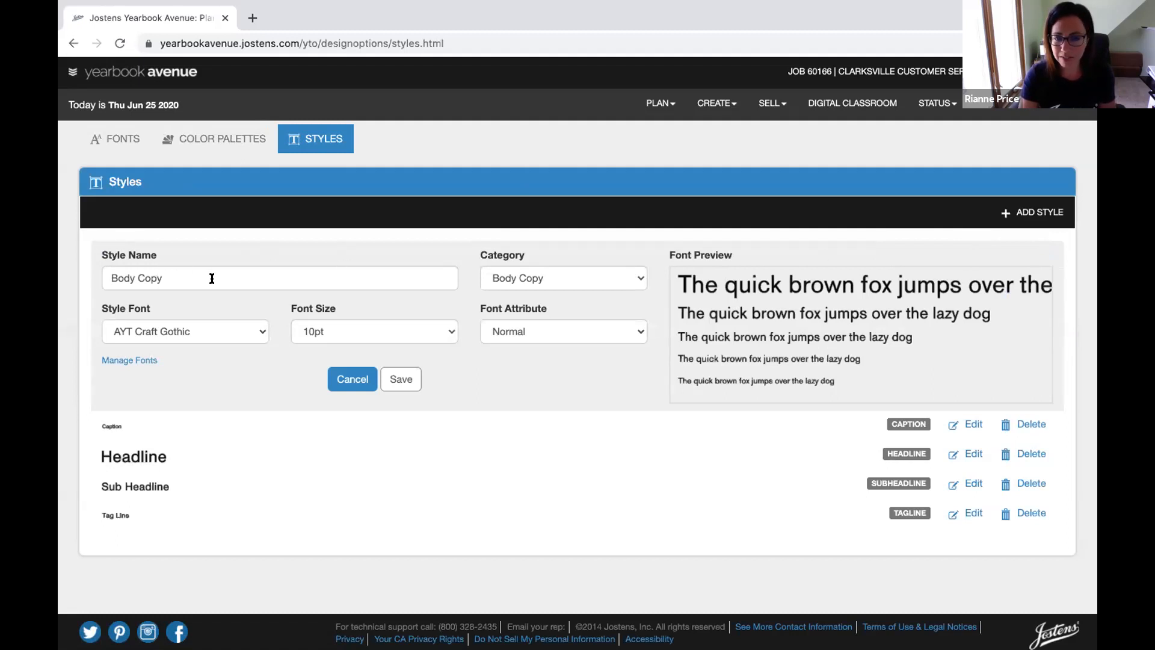
{"action": "left_click", "coordinate": [260, 331]}
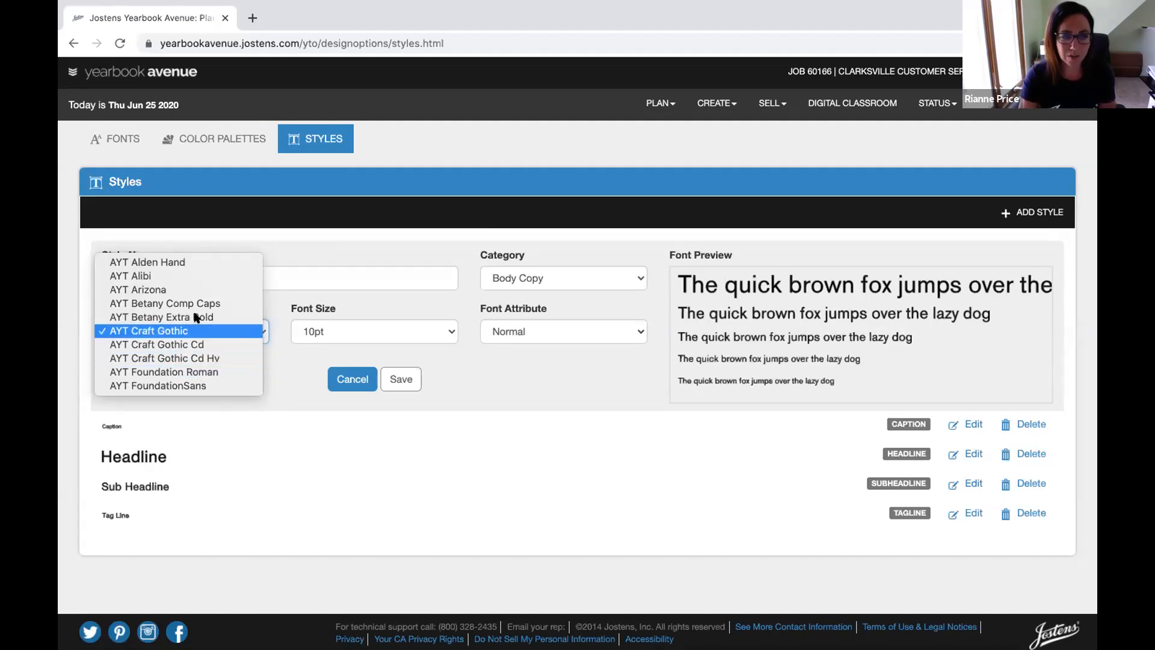
{"action": "left_click", "coordinate": [201, 373]}
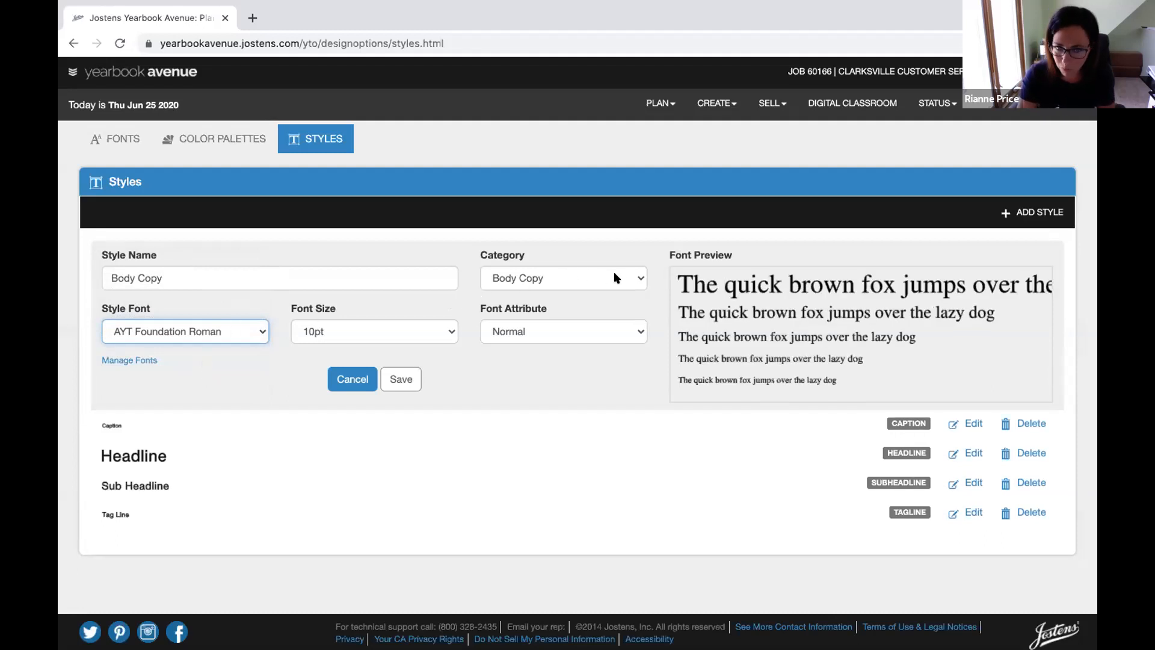
{"action": "left_click", "coordinate": [448, 332]}
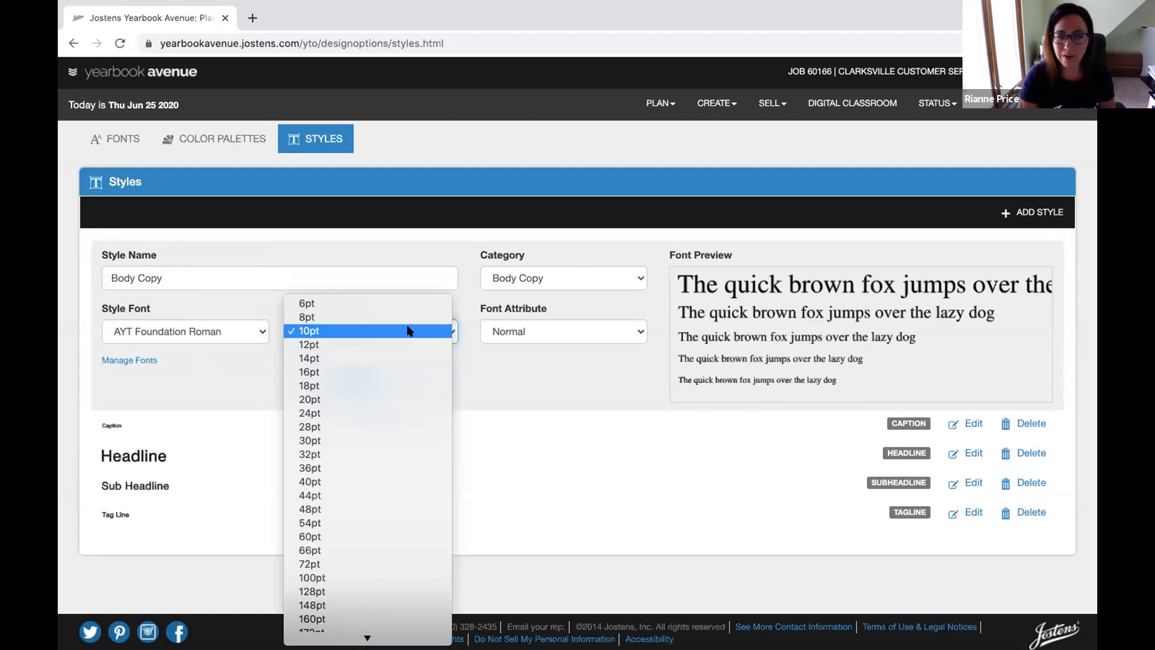
{"action": "left_click", "coordinate": [407, 331]}
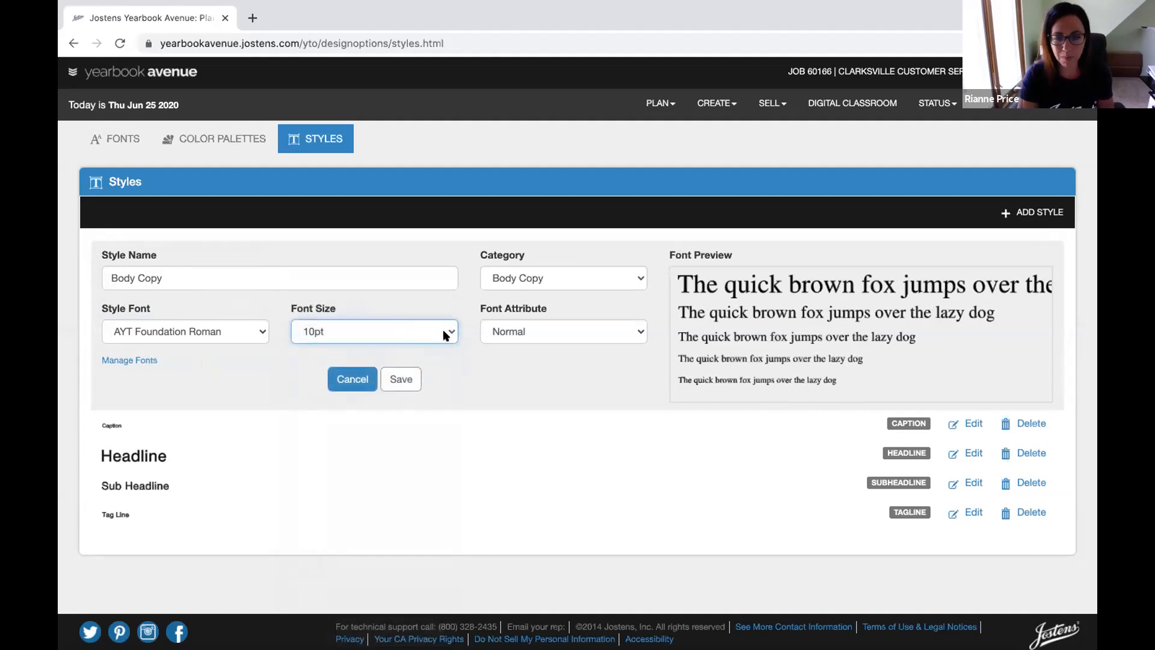
{"action": "left_click", "coordinate": [395, 381]}
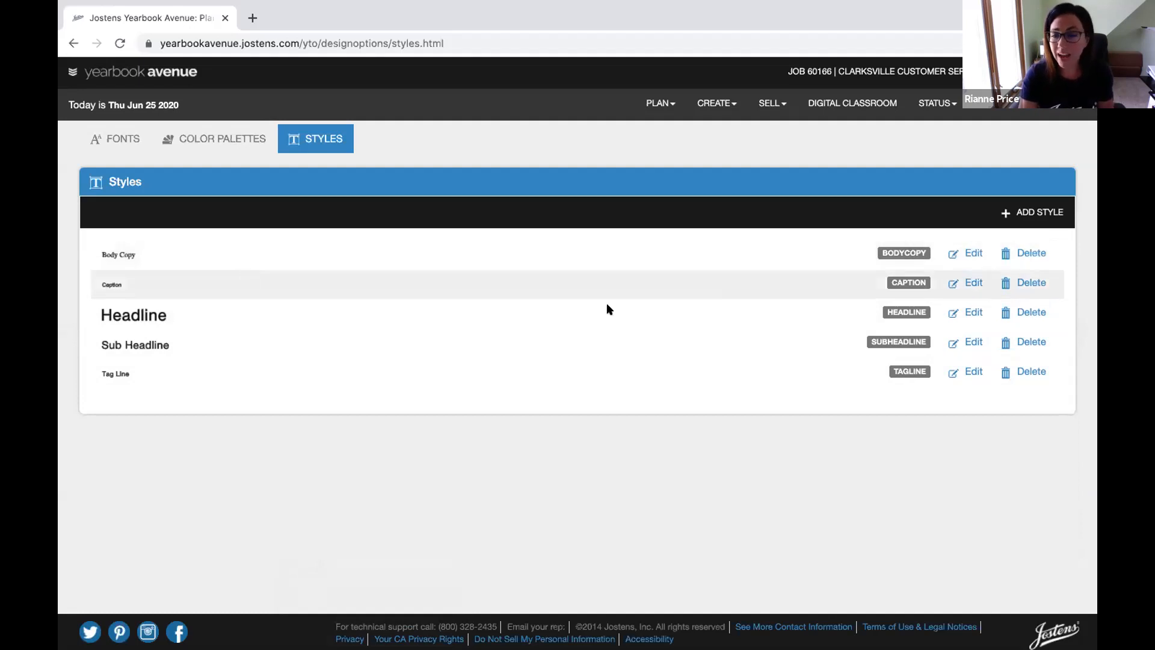
Add a 'Sport Headlines' text style using AYT Craft Gothic at 30pt
{"action": "left_click", "coordinate": [1029, 209]}
{"action": "triple_click", "coordinate": [178, 416]}
{"action": "type", "text": "Sport Headlines"}
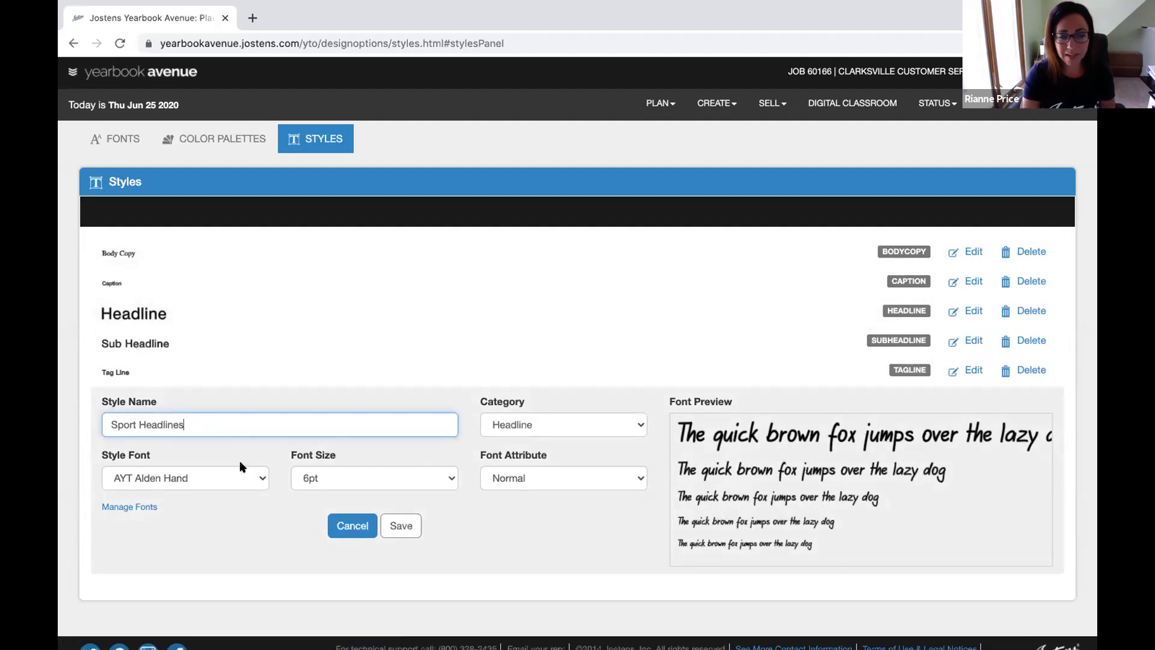
{"action": "left_click", "coordinate": [259, 478]}
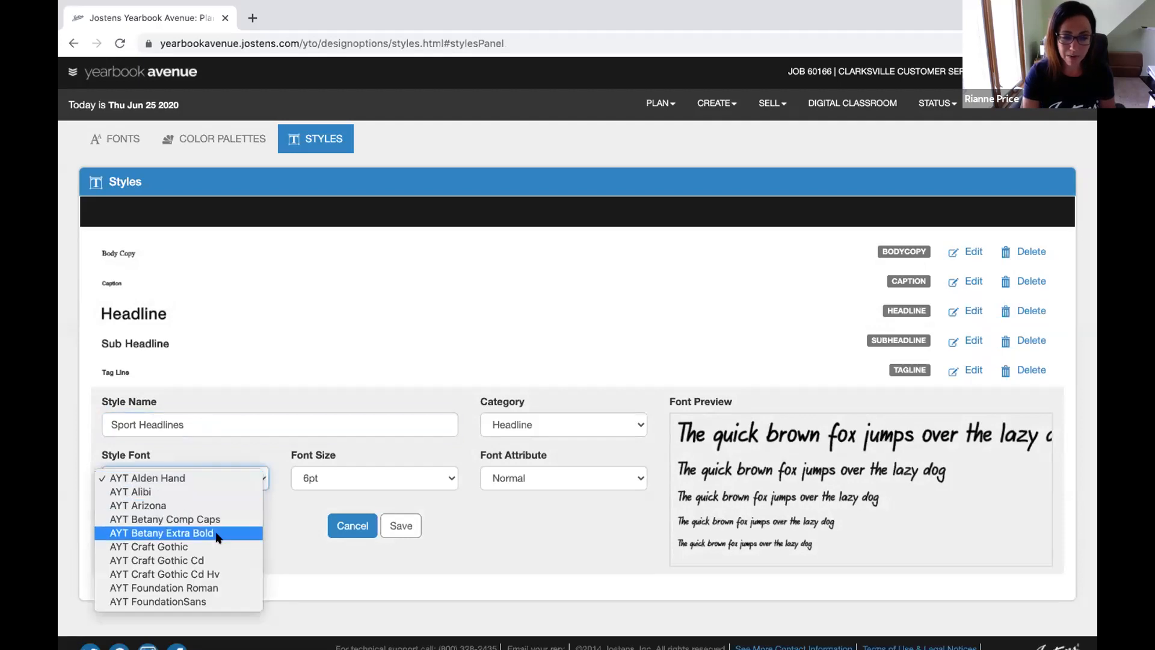
{"action": "left_click", "coordinate": [201, 545]}
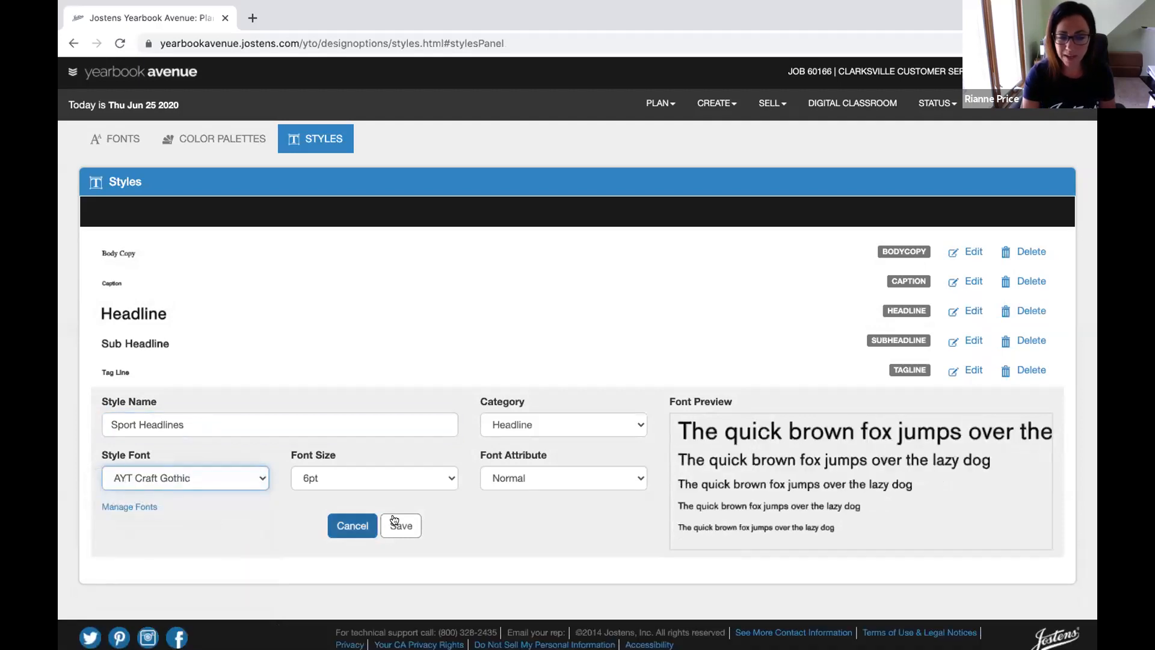
{"action": "left_click", "coordinate": [448, 477]}
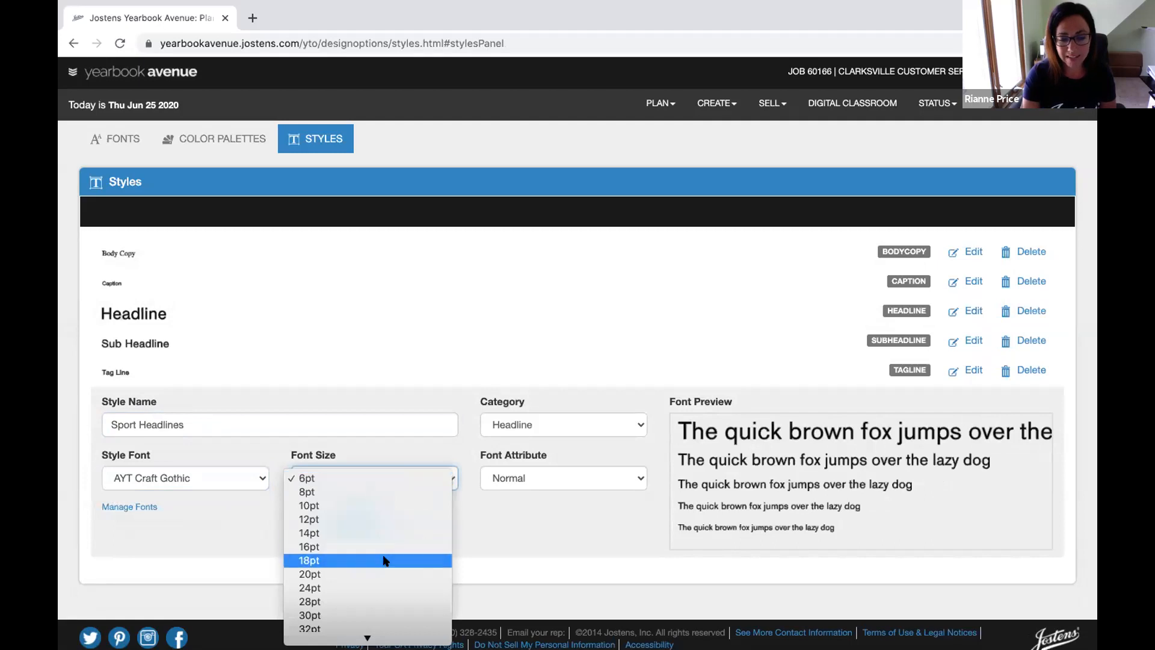
{"action": "left_click", "coordinate": [305, 615]}
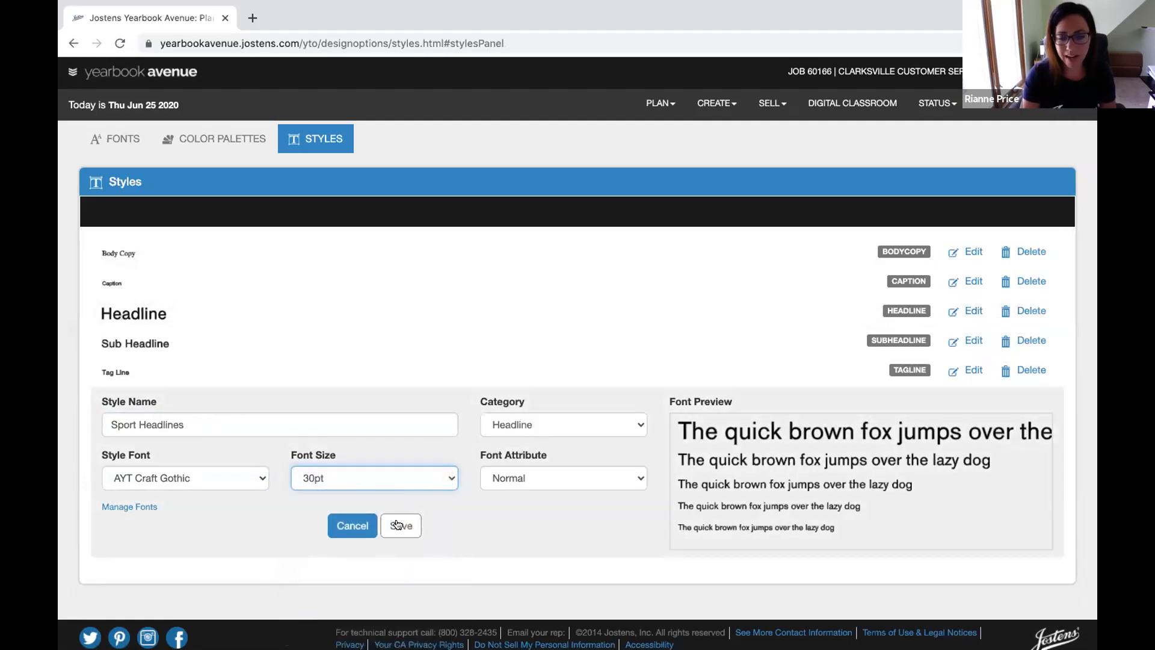
{"action": "left_click", "coordinate": [399, 526]}
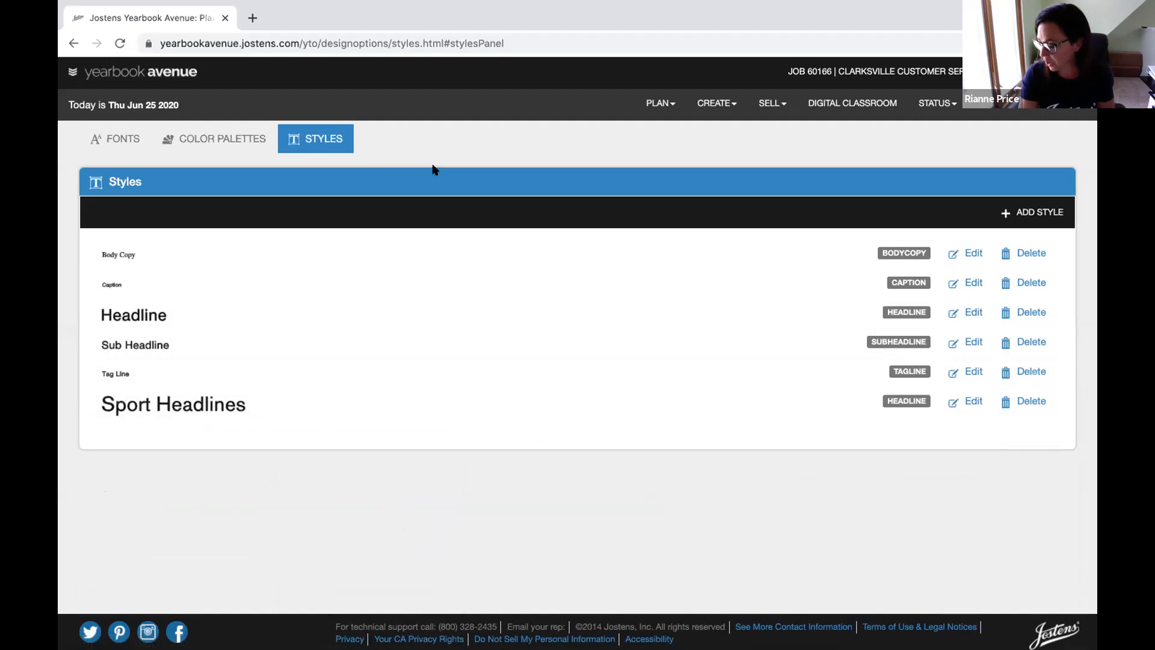
Open the CREATE menu in the top navigation bar
{"action": "left_click", "coordinate": [715, 102]}
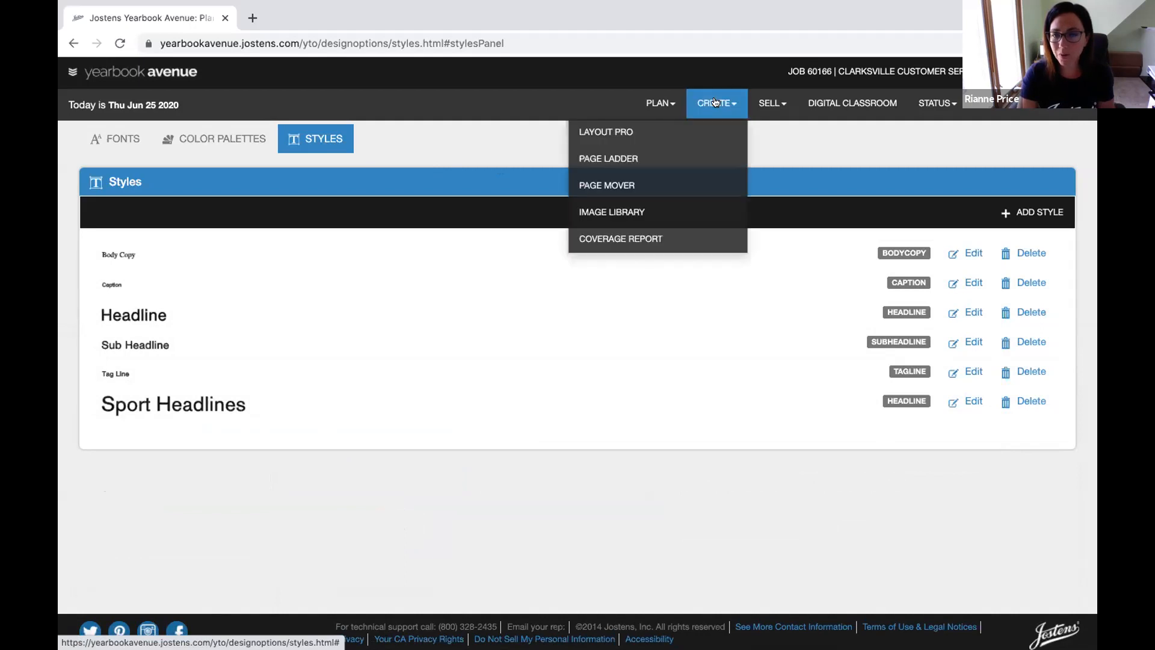
Open the Image Library, dismiss the welcome note, and browse Portrait and Activity to the Sports folder
{"action": "left_click", "coordinate": [625, 214]}
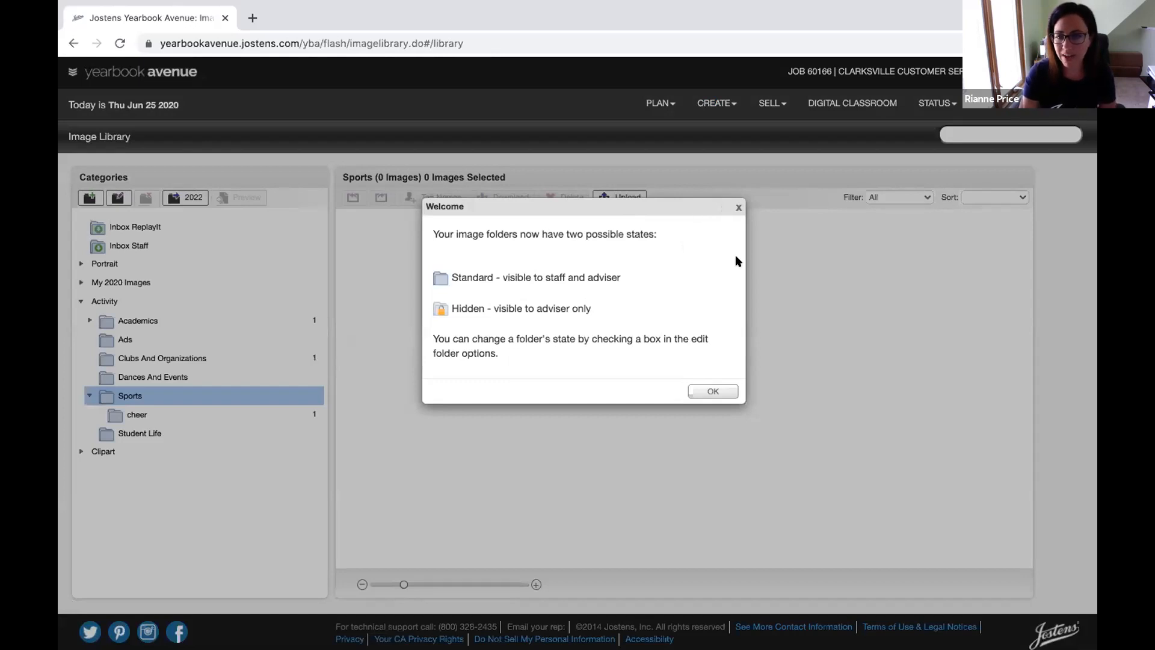
{"action": "left_click", "coordinate": [711, 391]}
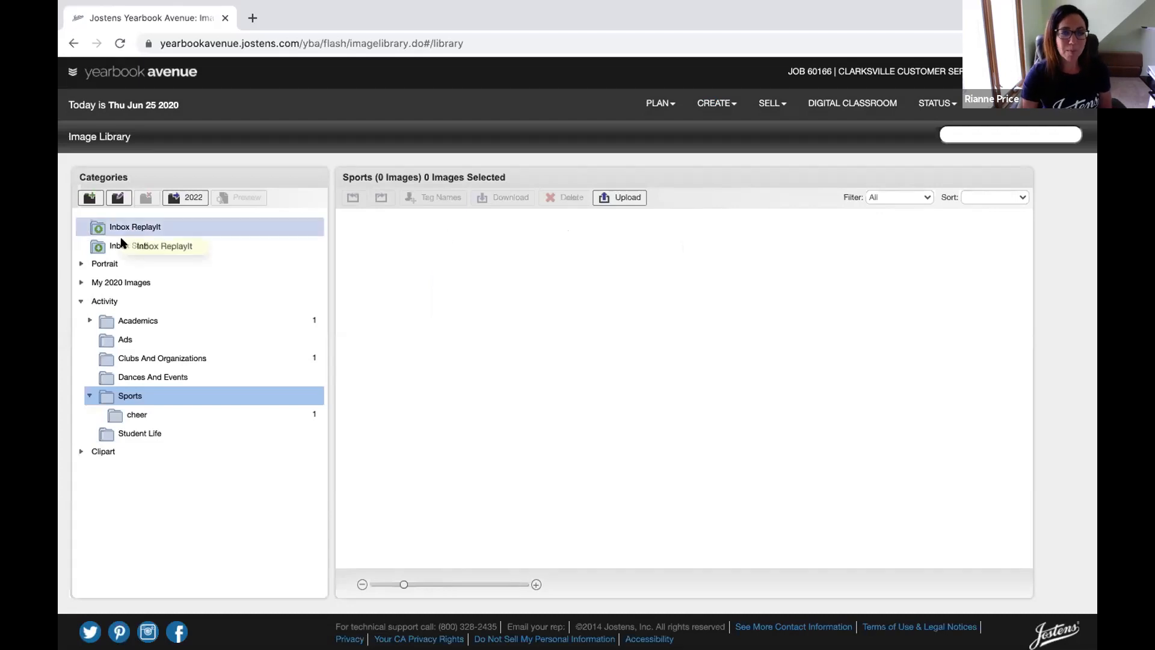
{"action": "left_click", "coordinate": [80, 300]}
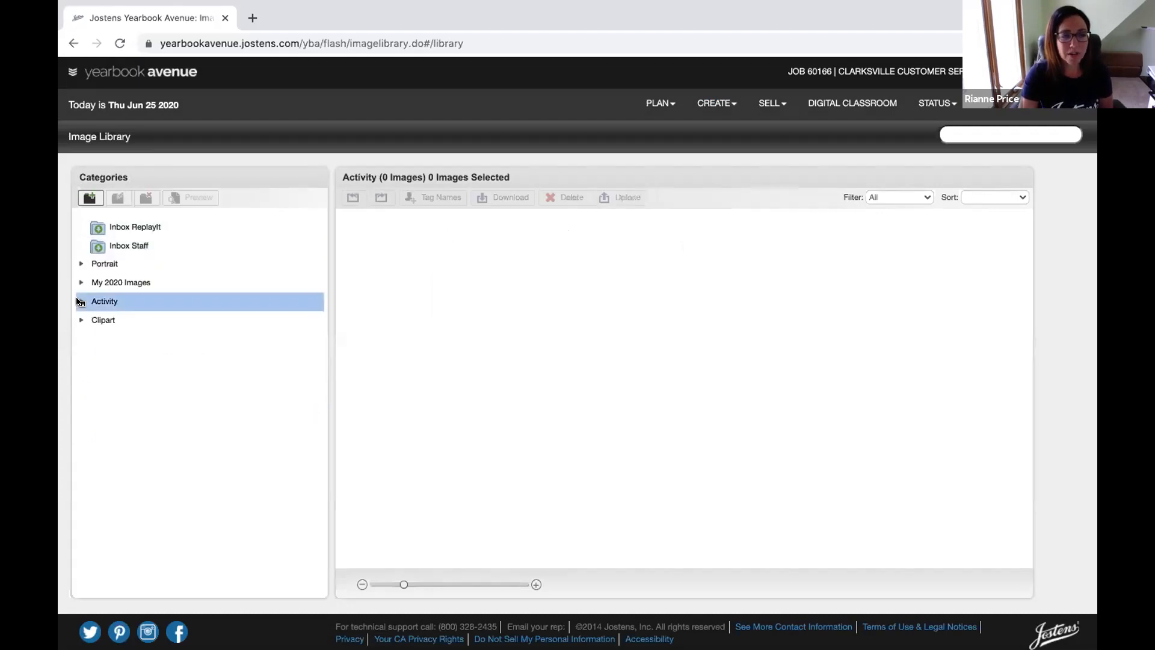
{"action": "left_click", "coordinate": [82, 265]}
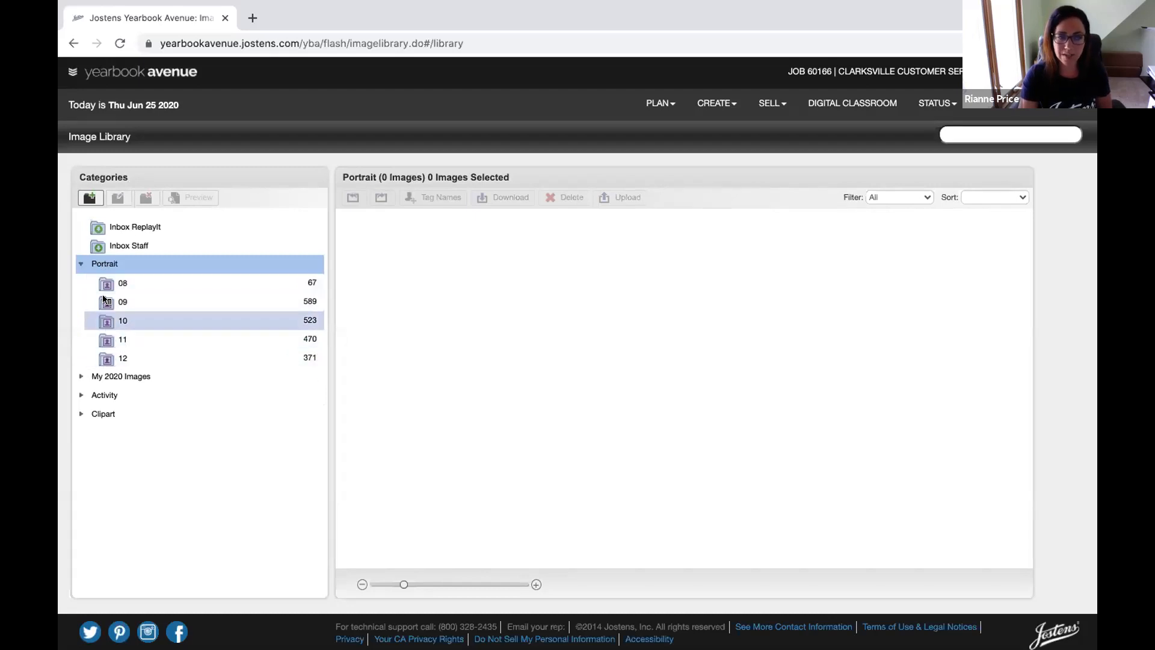
{"action": "left_click", "coordinate": [80, 264]}
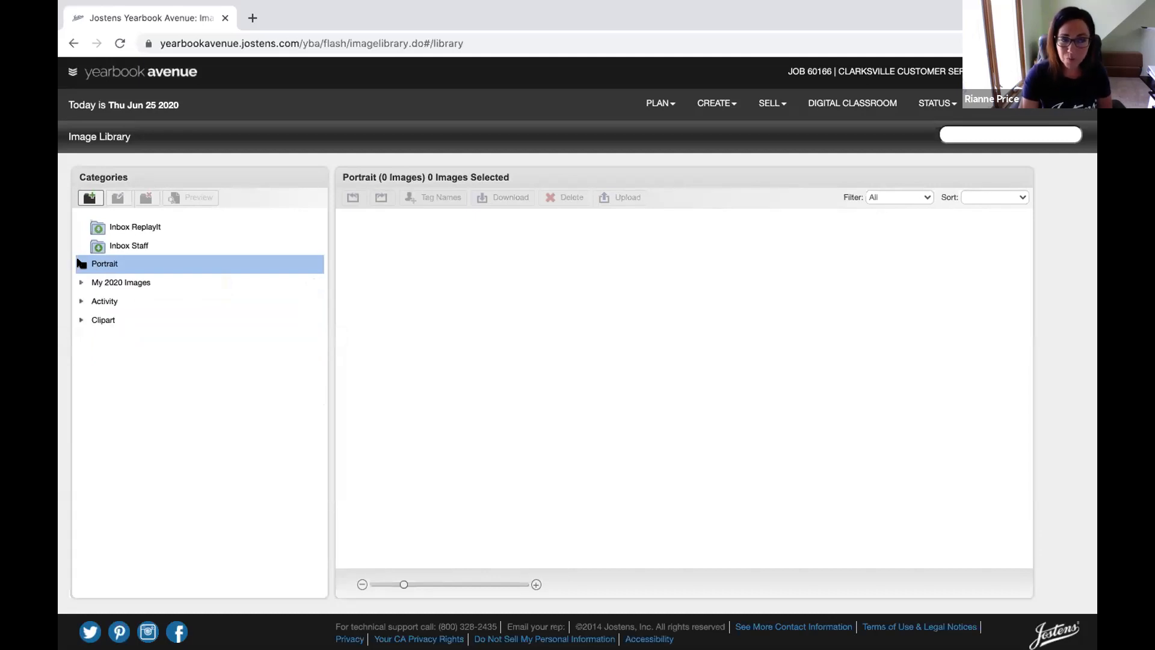
{"action": "left_click", "coordinate": [81, 302]}
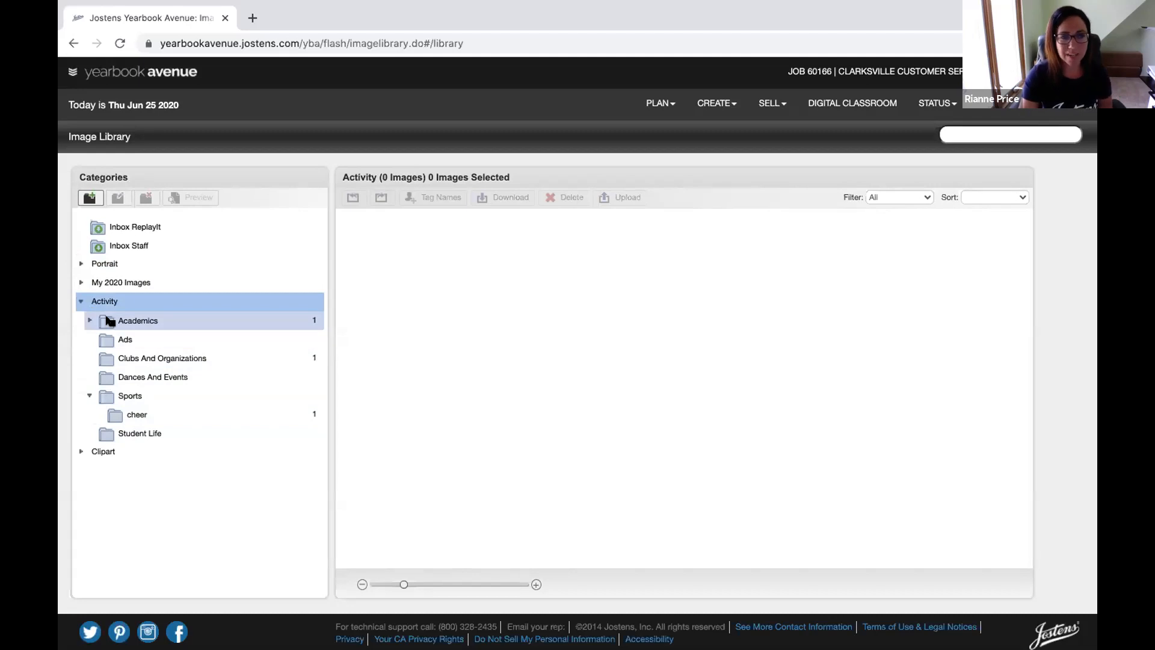
{"action": "left_click", "coordinate": [109, 401]}
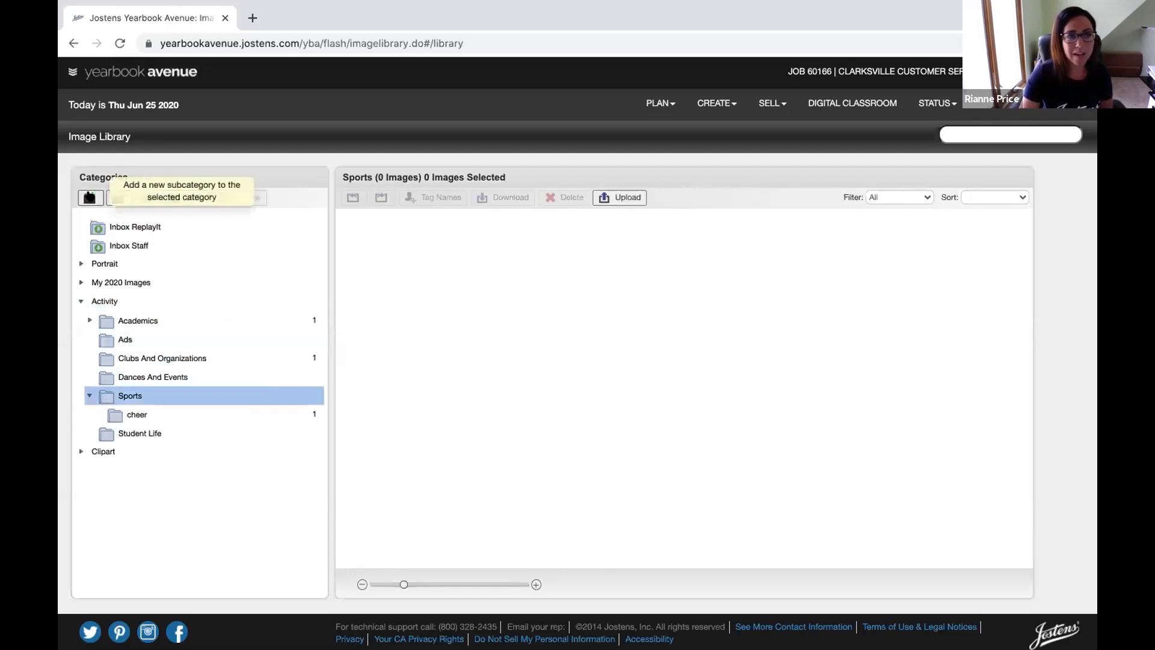
Add a Standard 'Varsity Football' subcategory under Sports and select it
{"action": "left_click", "coordinate": [89, 198]}
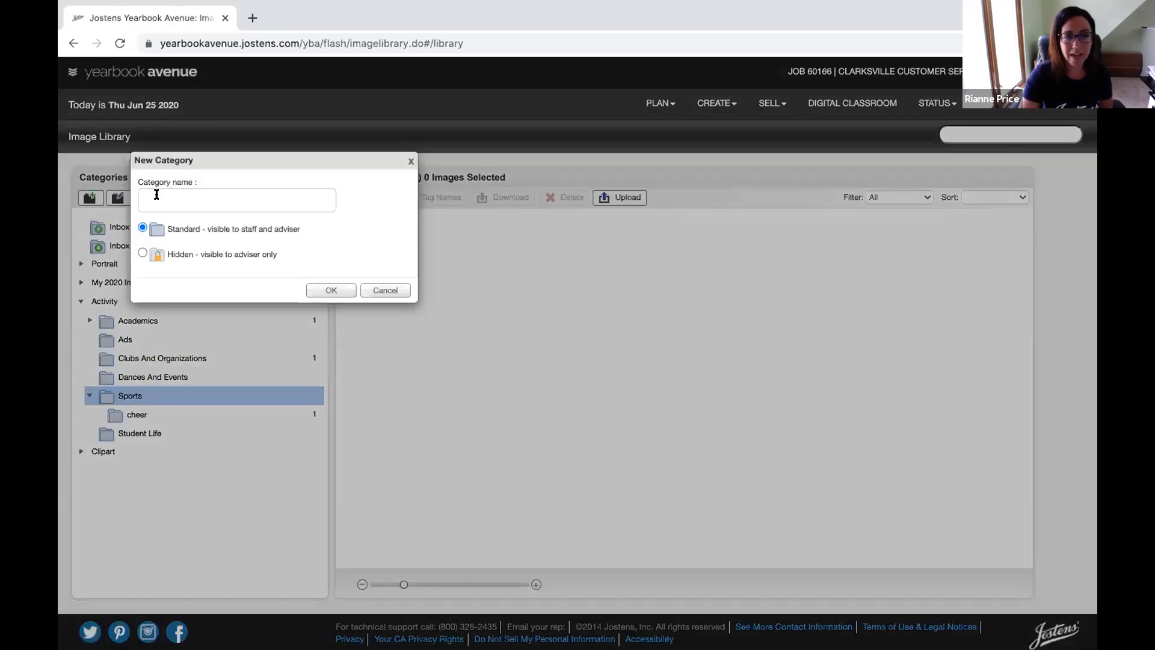
{"action": "left_click", "coordinate": [157, 194]}
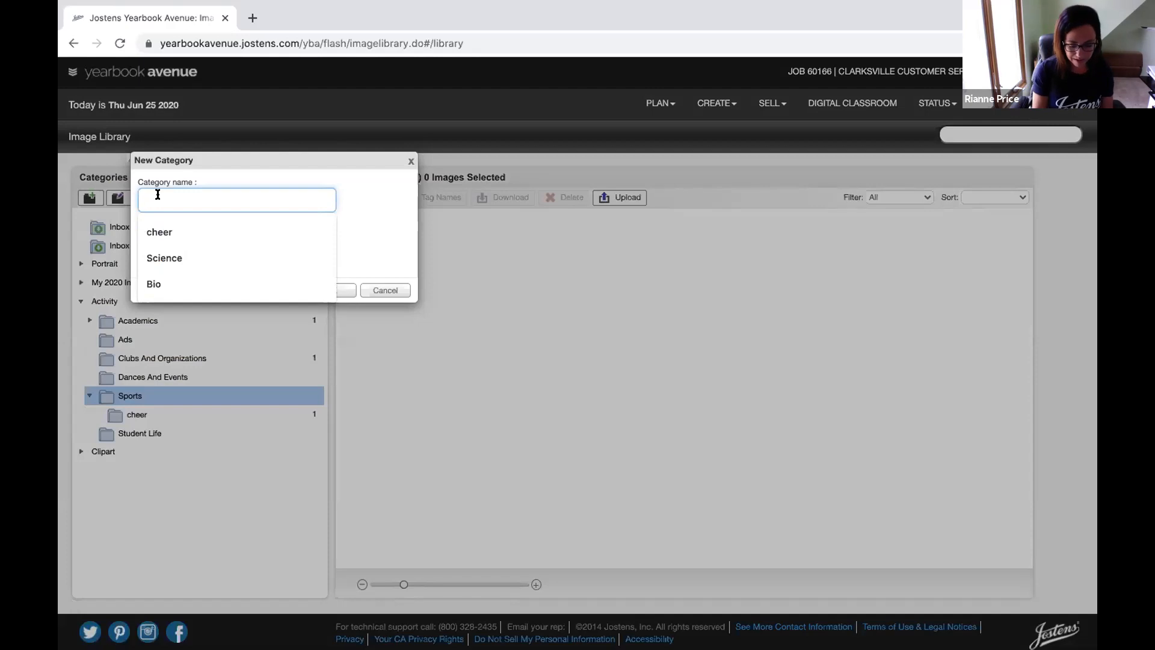
{"action": "type", "text": "Va"}
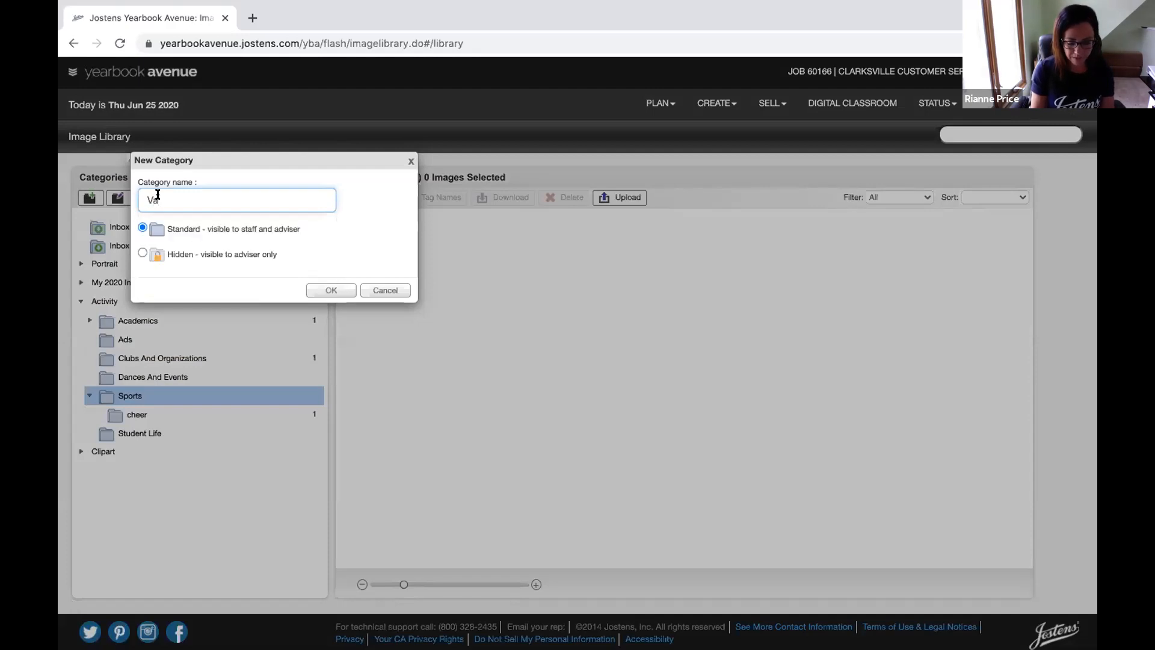
{"action": "type", "text": "rsity Football"}
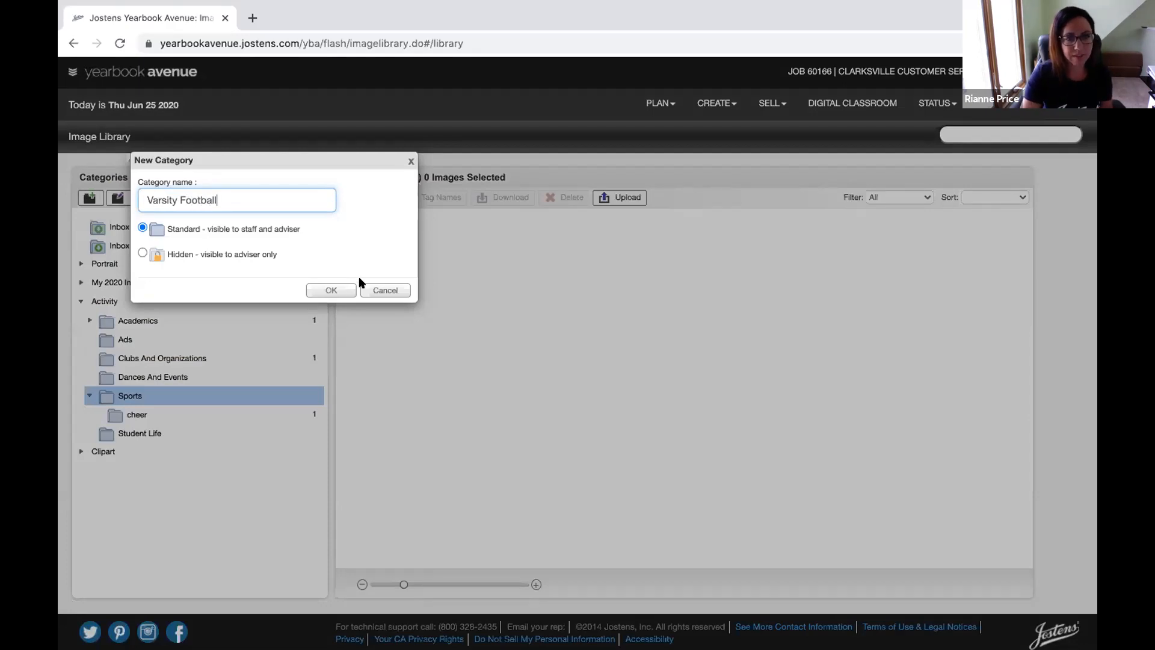
{"action": "left_click", "coordinate": [327, 289]}
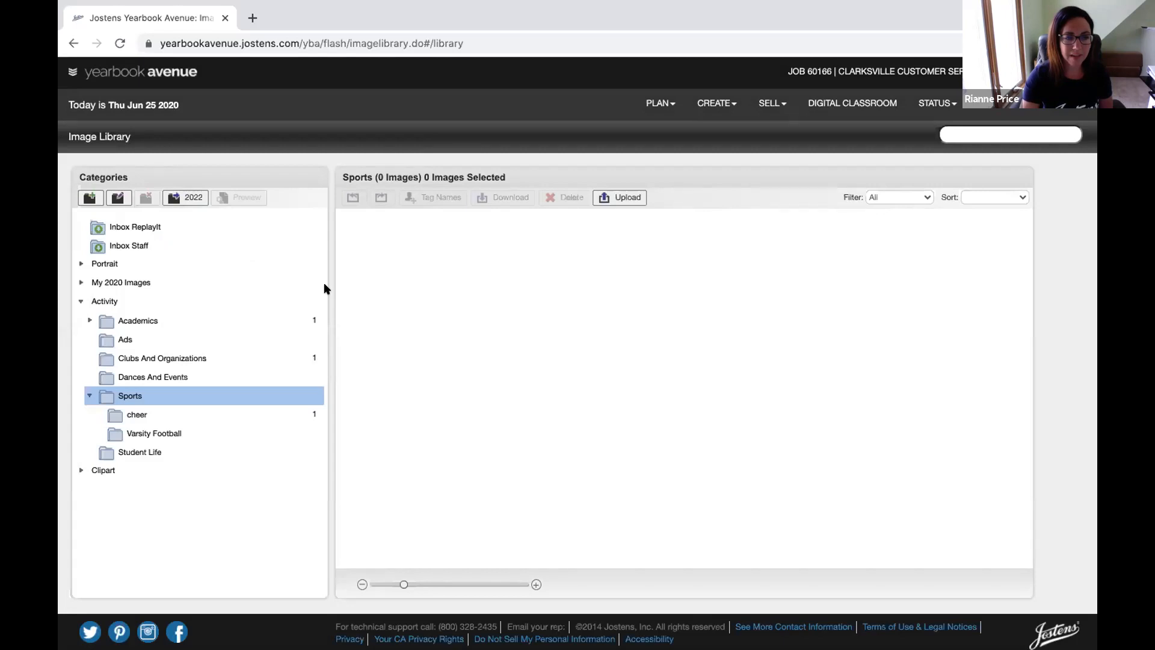
{"action": "left_click", "coordinate": [115, 434]}
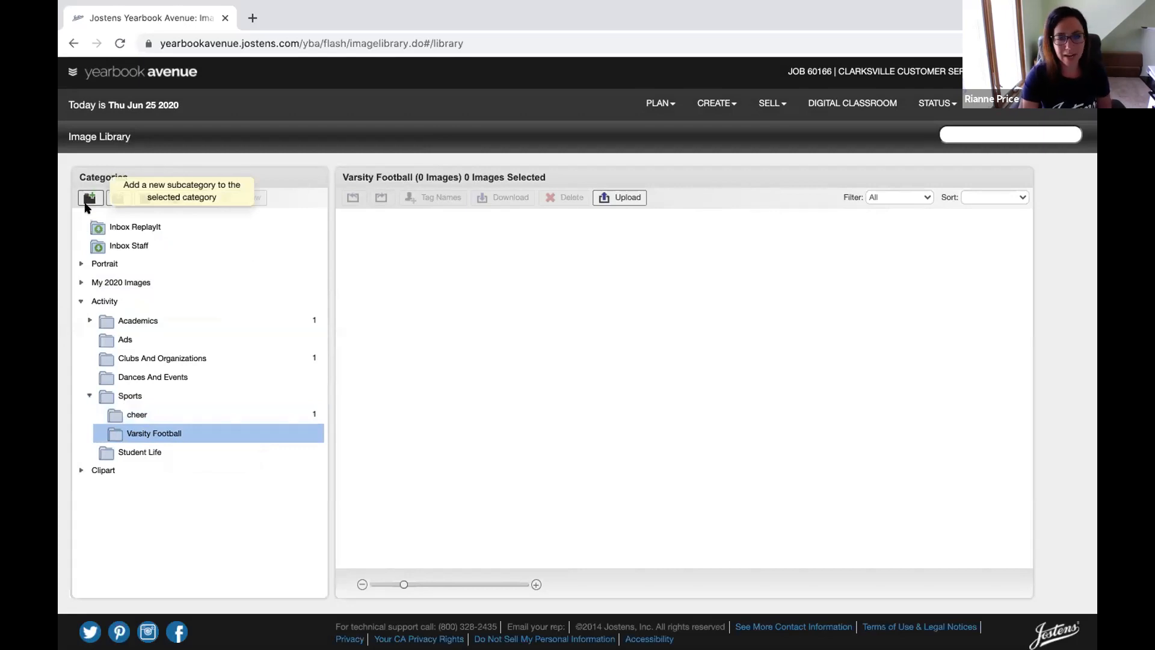
{"action": "left_click", "coordinate": [89, 320]}
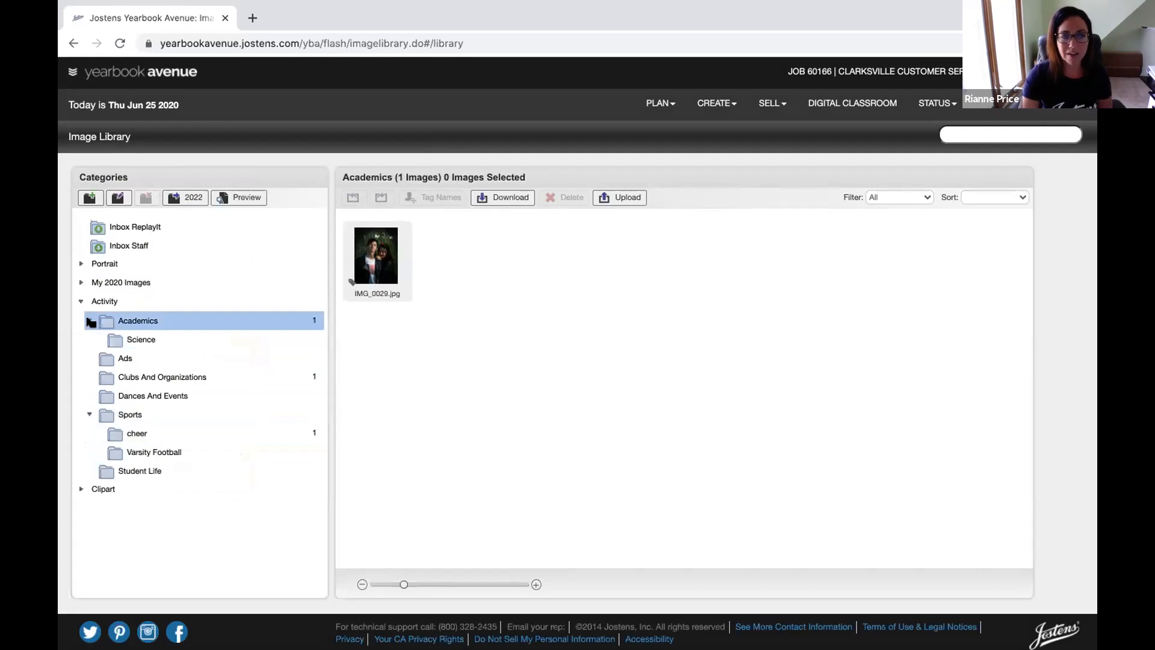
Select the Varsity Football folder and start uploading images to it
{"action": "left_click", "coordinate": [90, 320]}
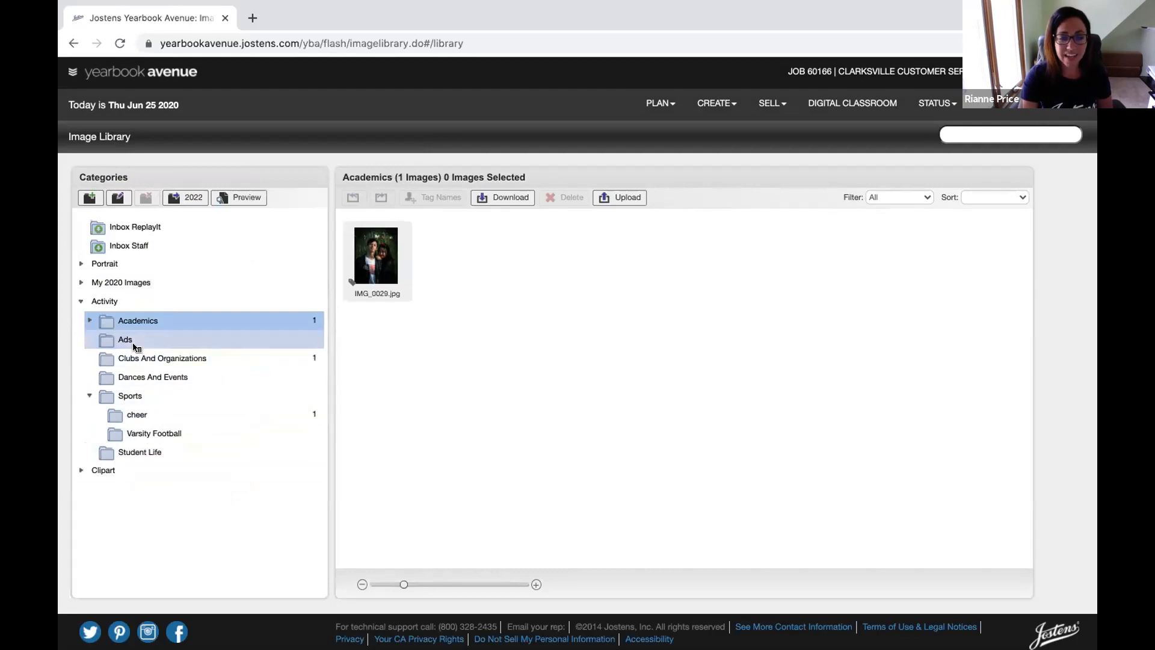
{"action": "left_click", "coordinate": [125, 434]}
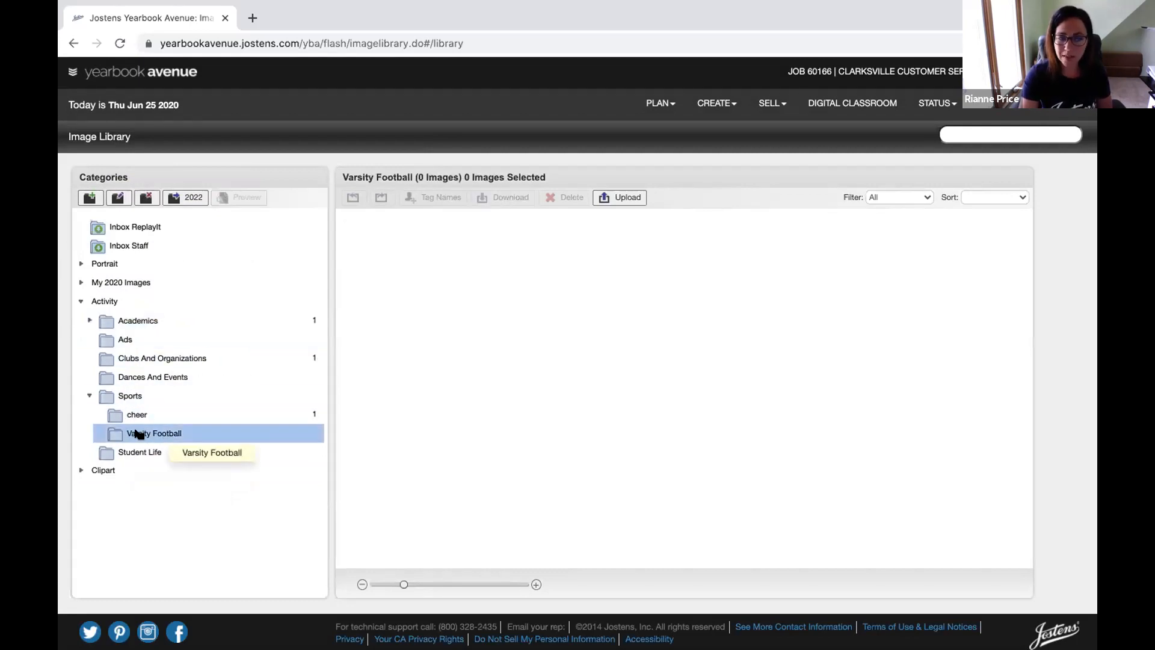
{"action": "left_click", "coordinate": [623, 198]}
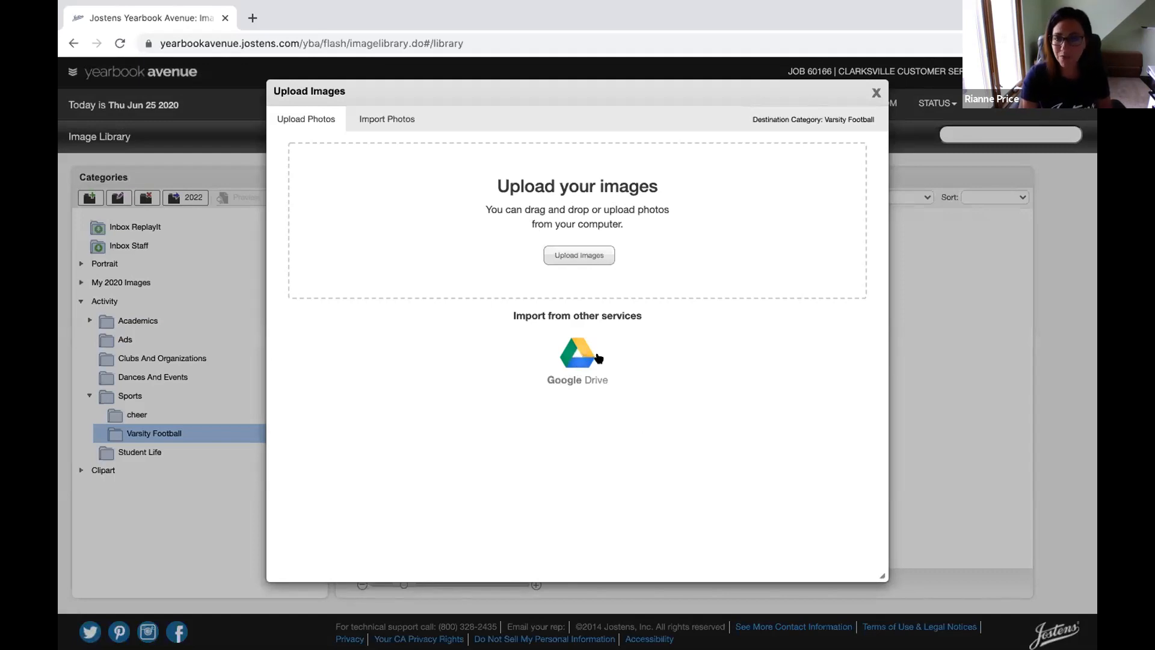
Close the Upload Images window and go to the Page Ladder from the CREATE menu
{"action": "left_click", "coordinate": [874, 93]}
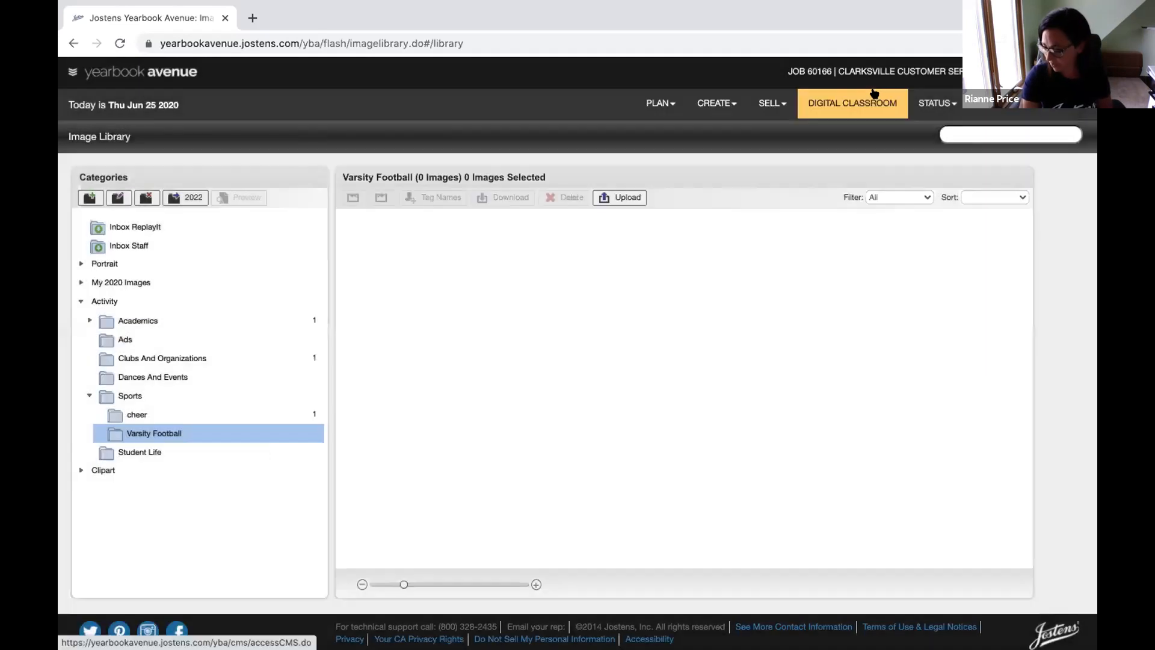
{"action": "left_click", "coordinate": [714, 103]}
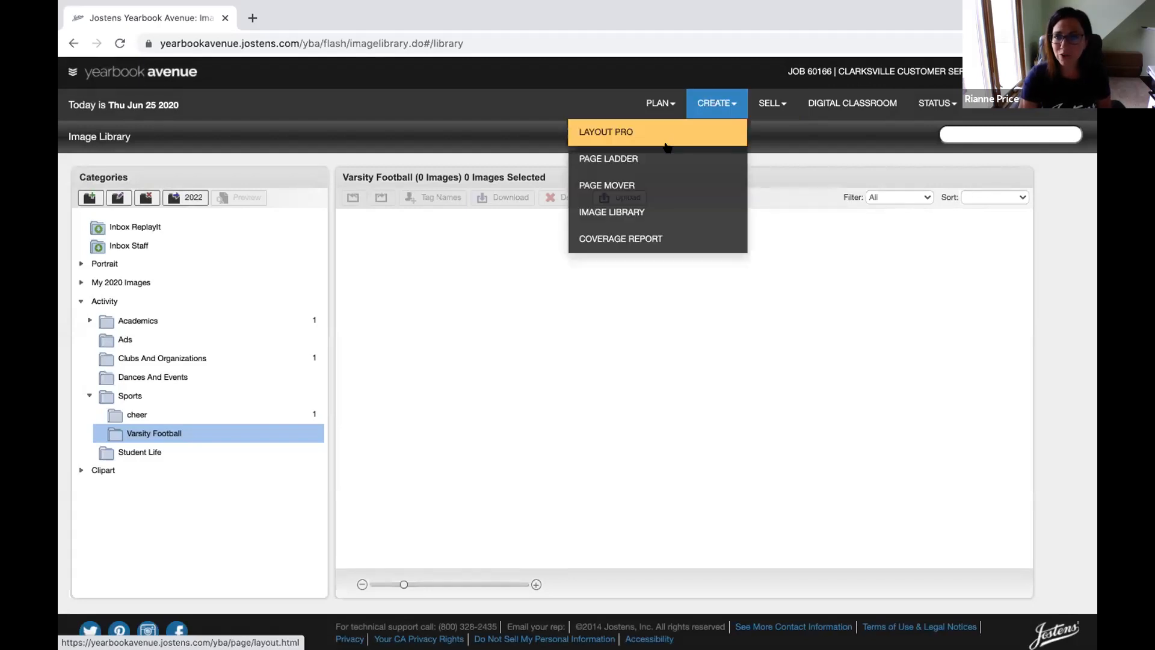
{"action": "left_click", "coordinate": [627, 159]}
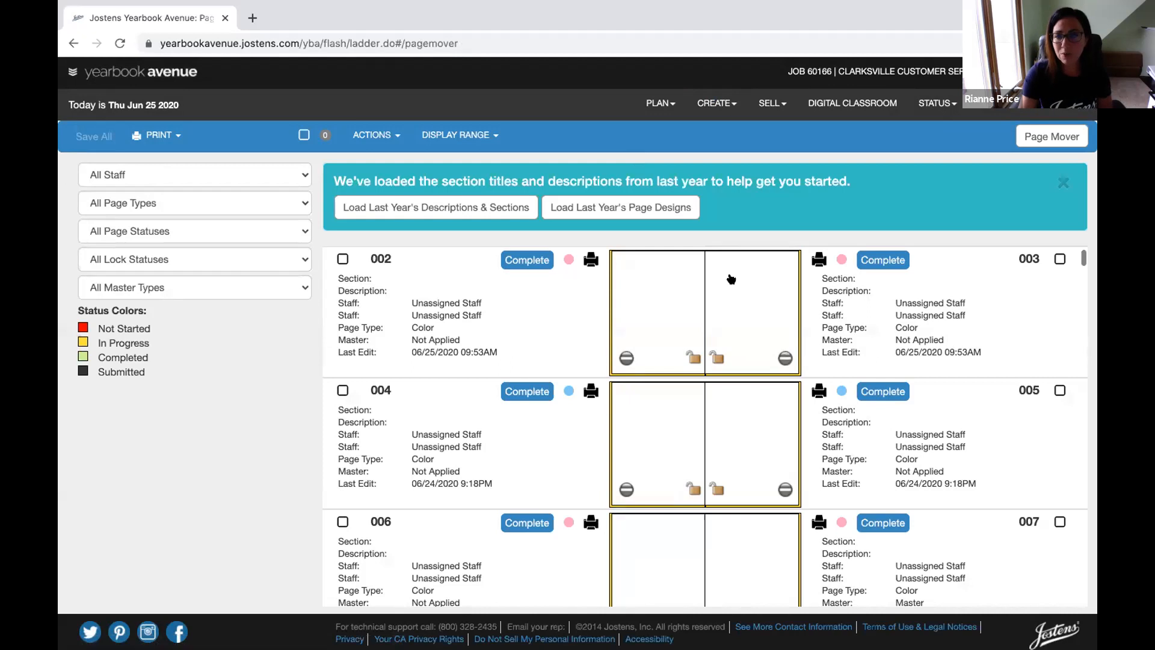
Scroll the page ladder to review page 001 and spreads 002–003 and 004–005
{"action": "scroll", "coordinate": [731, 279], "scroll_direction": "up", "scroll_amount": 3}
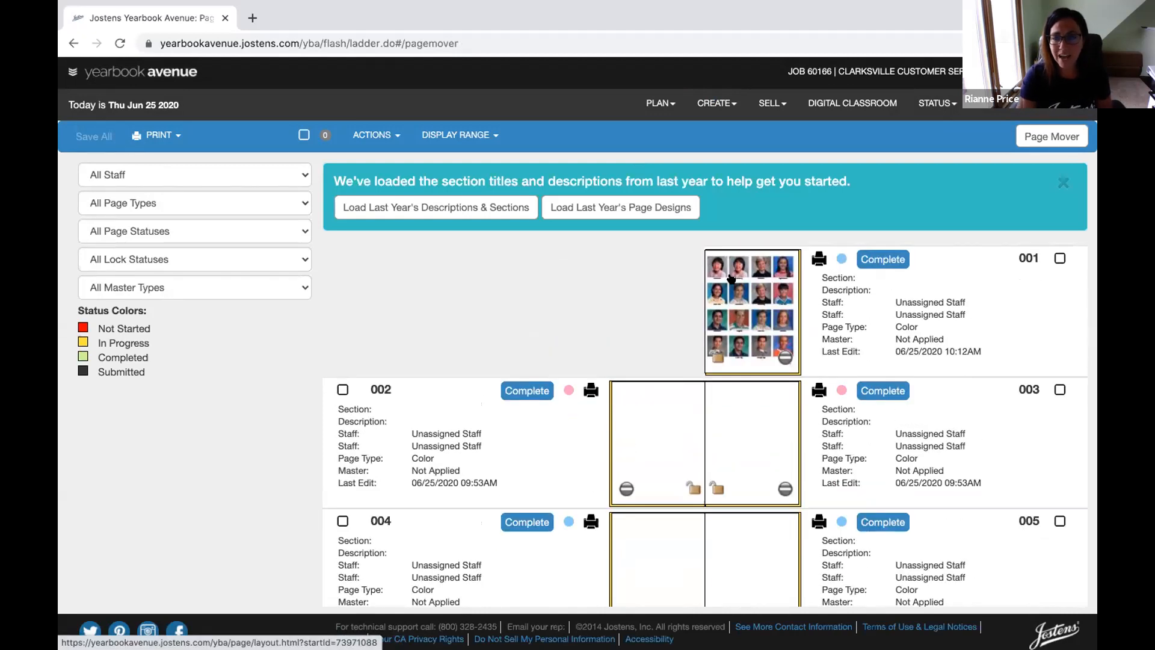
{"action": "scroll", "coordinate": [682, 373], "scroll_direction": "down", "scroll_amount": 2}
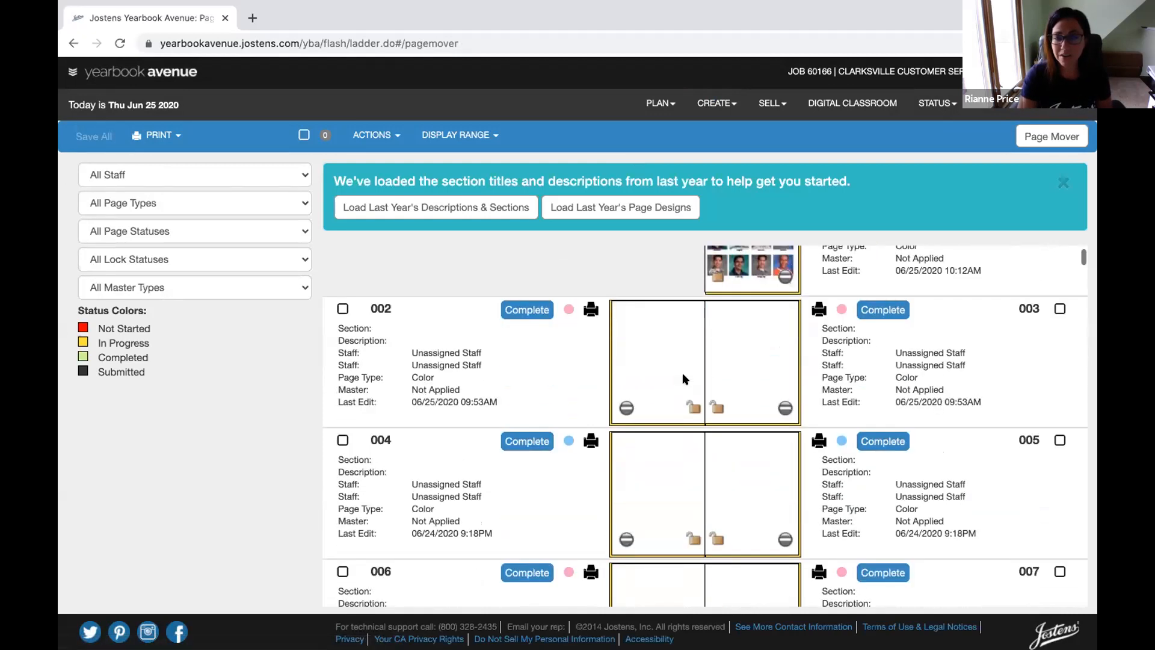
{"action": "scroll", "coordinate": [682, 373], "scroll_direction": "down", "scroll_amount": 1}
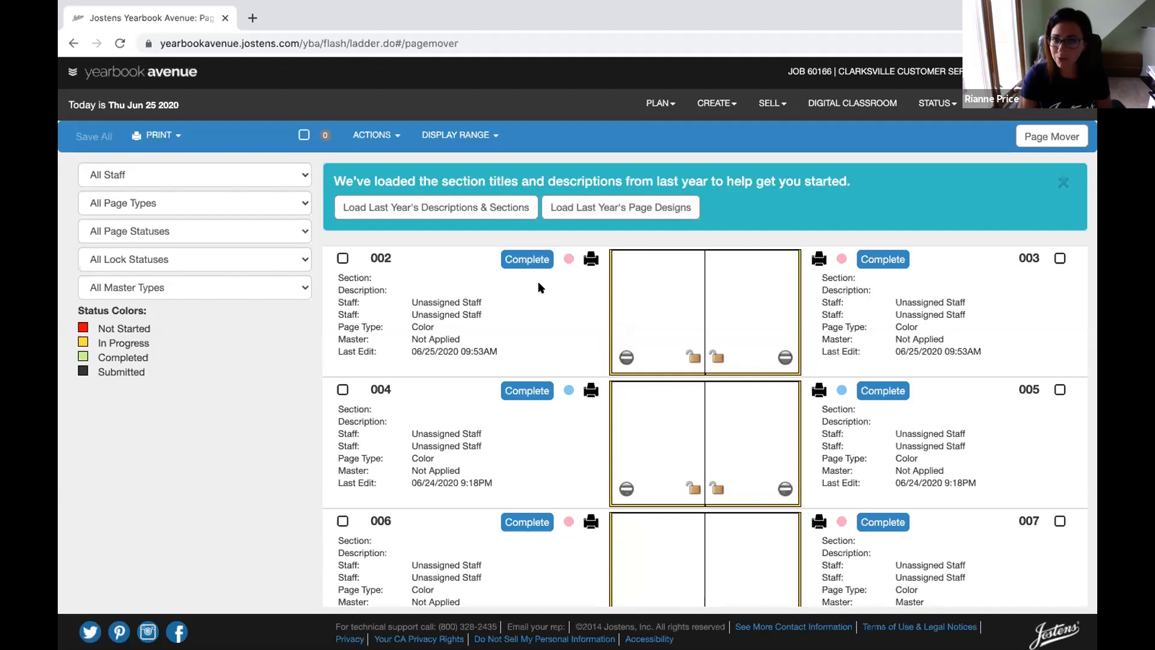
Set page 001's section to 'Title Page', then open spread 002/003
{"action": "left_click", "coordinate": [924, 278]}
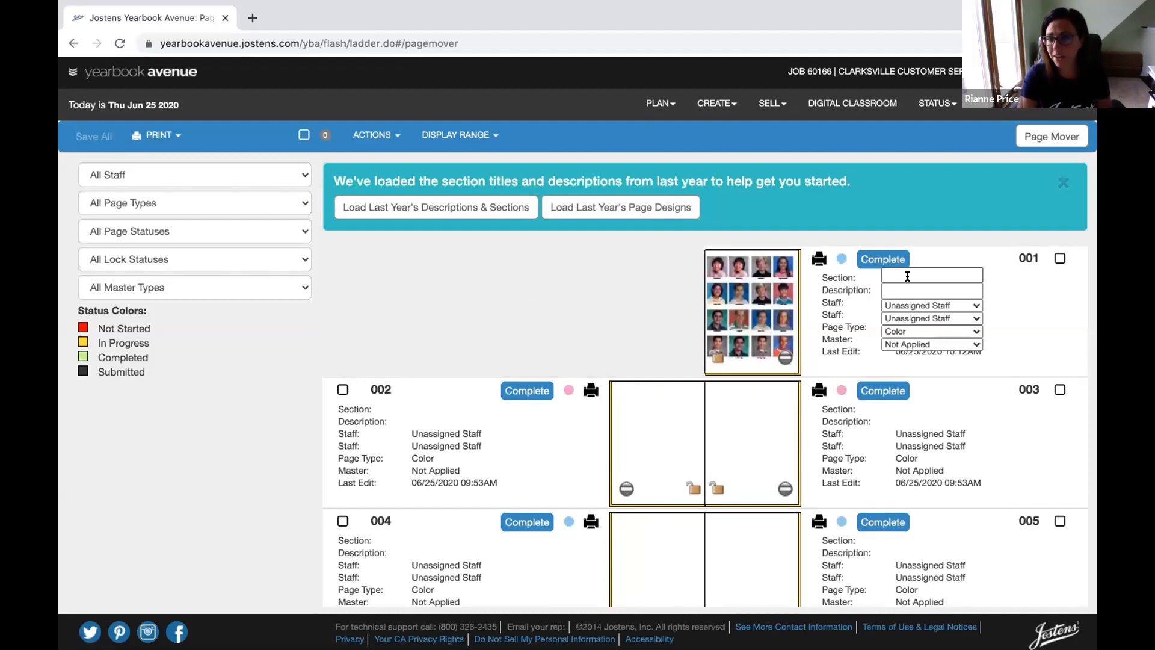
{"action": "left_click", "coordinate": [904, 273]}
{"action": "type", "text": "T"}
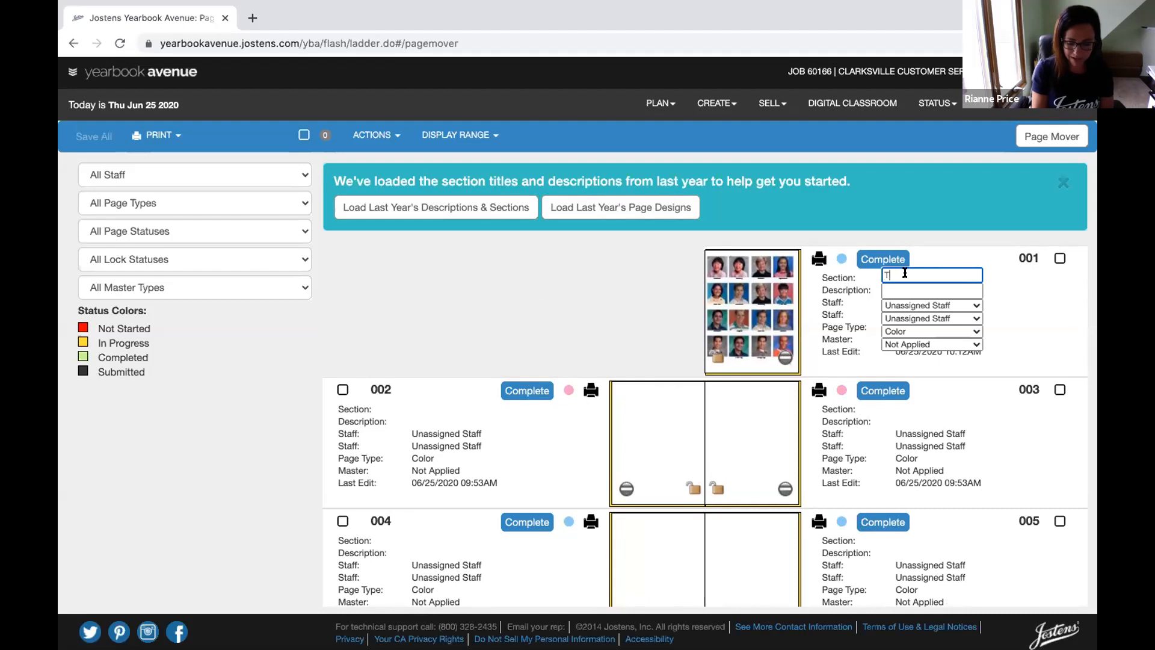
{"action": "type", "text": "itle"}
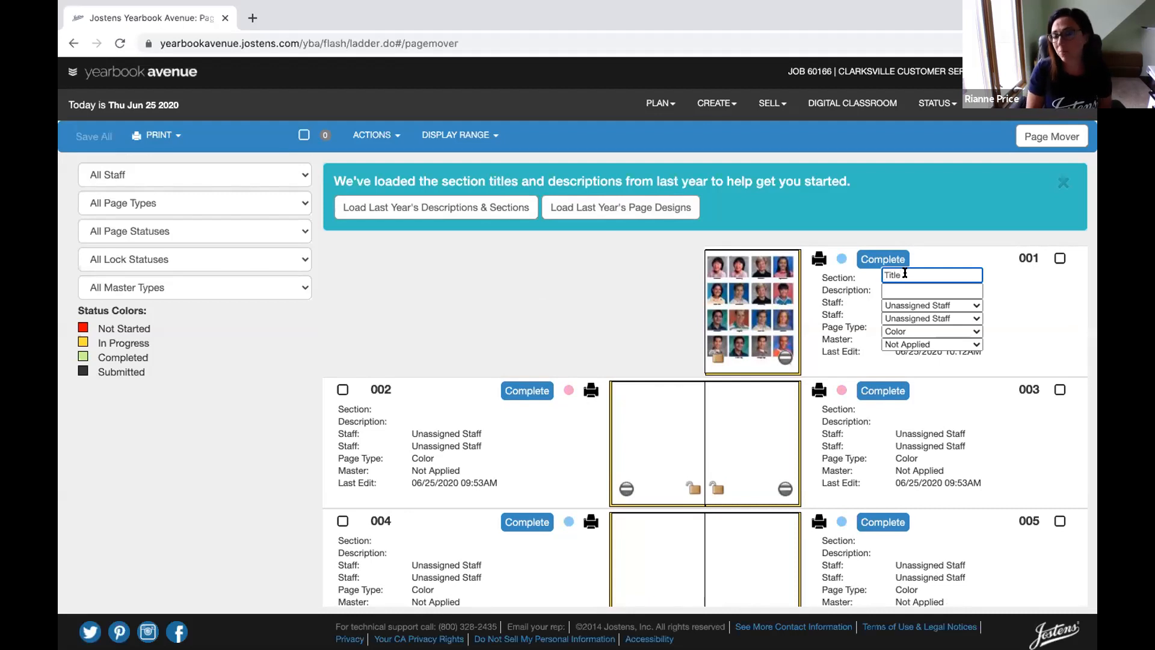
{"action": "type", "text": " Page"}
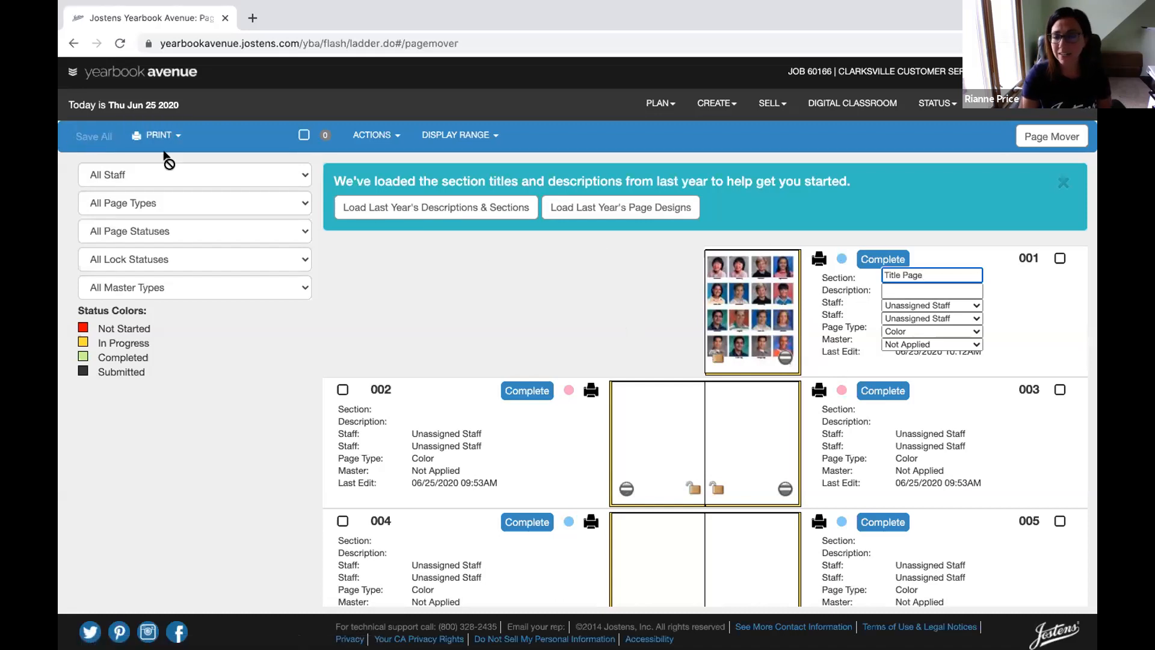
{"action": "left_click", "coordinate": [429, 412]}
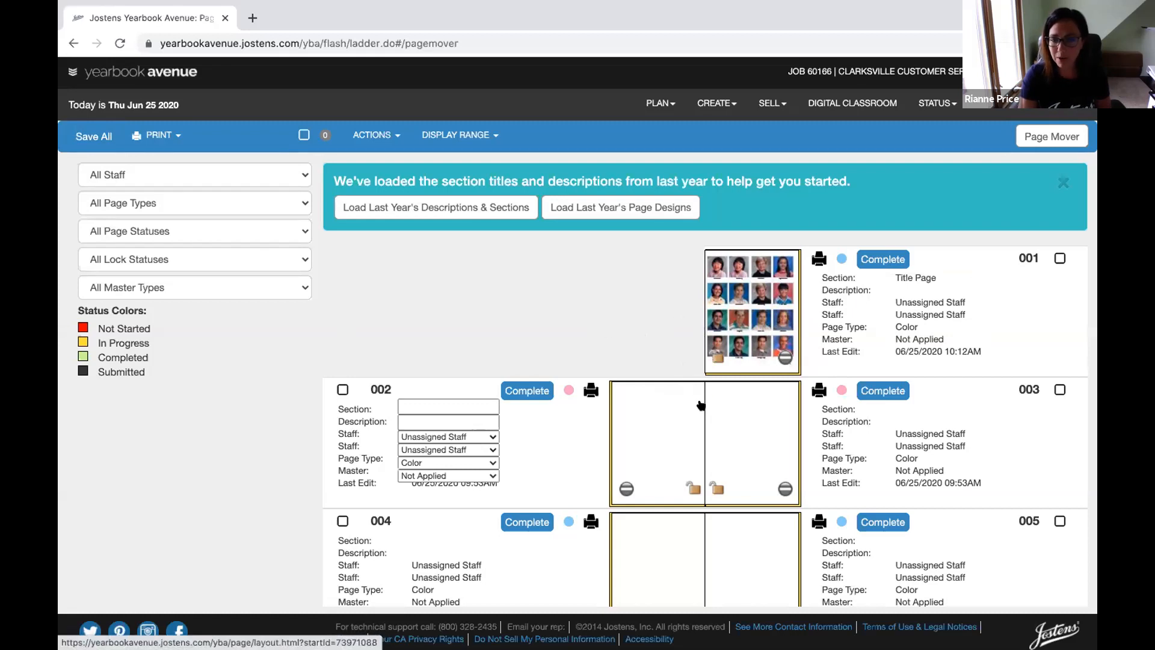
{"action": "left_click", "coordinate": [648, 436]}
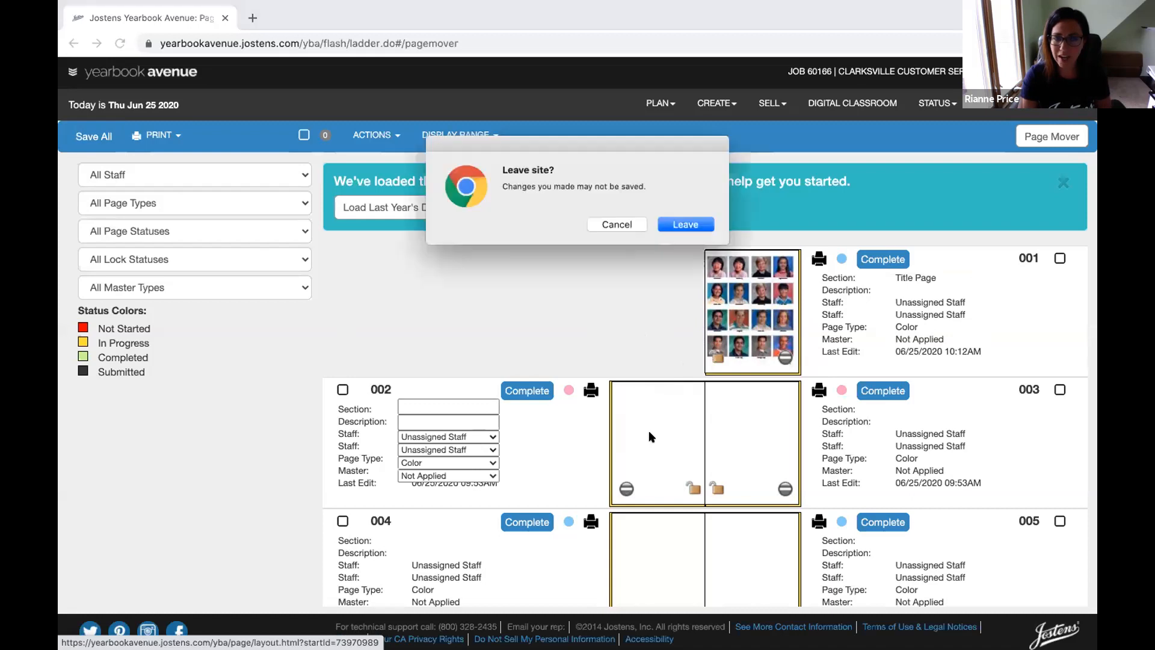
Leave the ladder for spread 002–003's layout editor and show the page thumbnails
{"action": "left_click", "coordinate": [679, 226]}
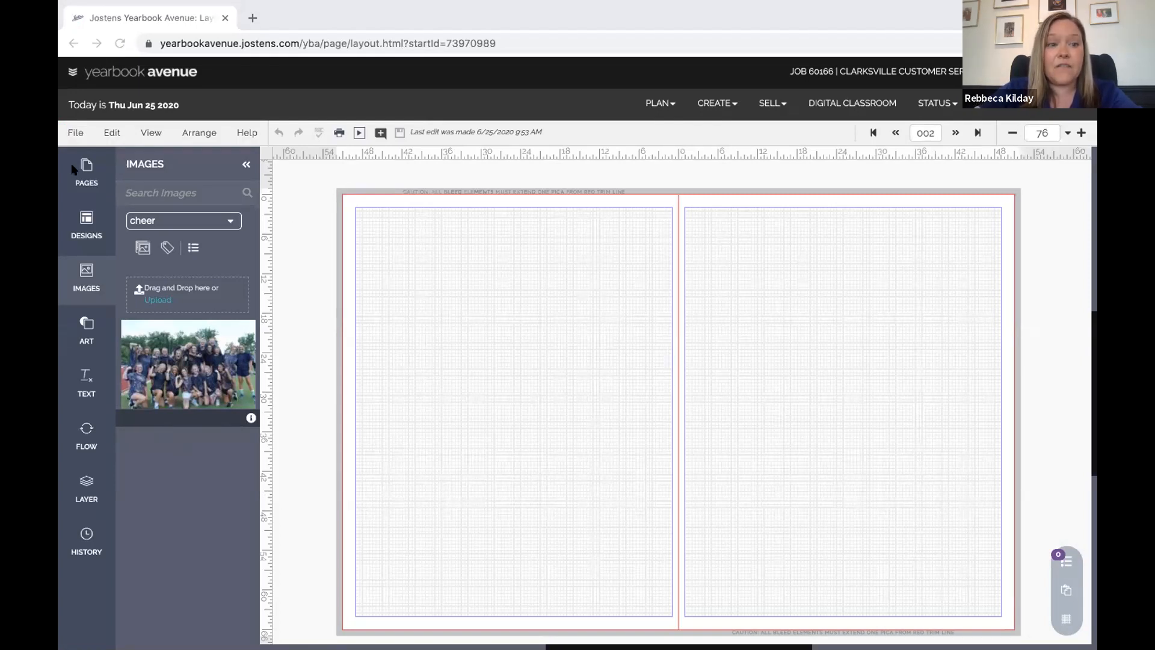
{"action": "left_click", "coordinate": [85, 170]}
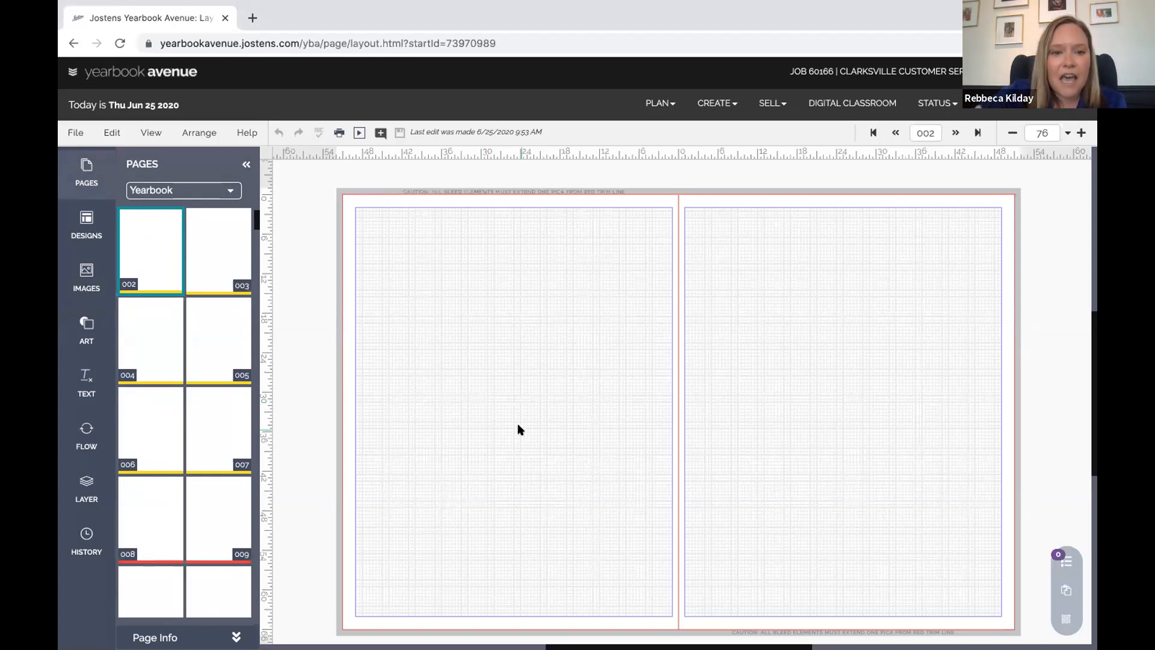
{"action": "scroll", "coordinate": [517, 424], "scroll_direction": "down", "scroll_amount": 2}
Browse the page thumbnails with the Yearbook page set kept, then show the Blue Module designs
{"action": "scroll", "coordinate": [518, 432], "scroll_direction": "up", "scroll_amount": 1}
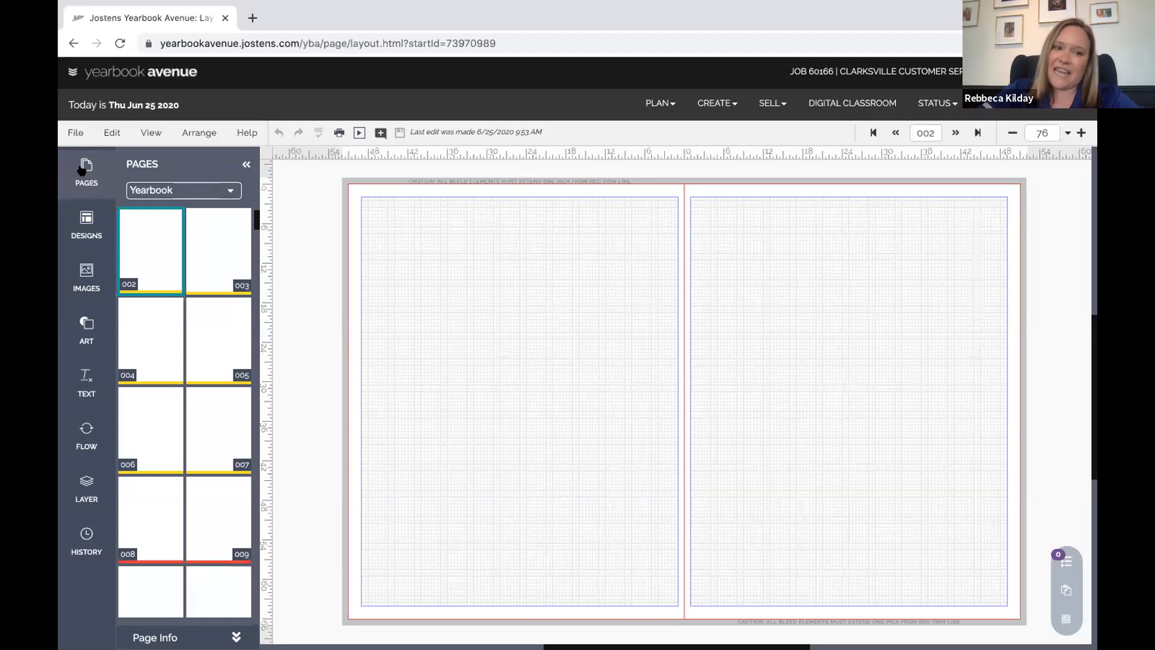
{"action": "scroll", "coordinate": [163, 307], "scroll_direction": "down", "scroll_amount": 1}
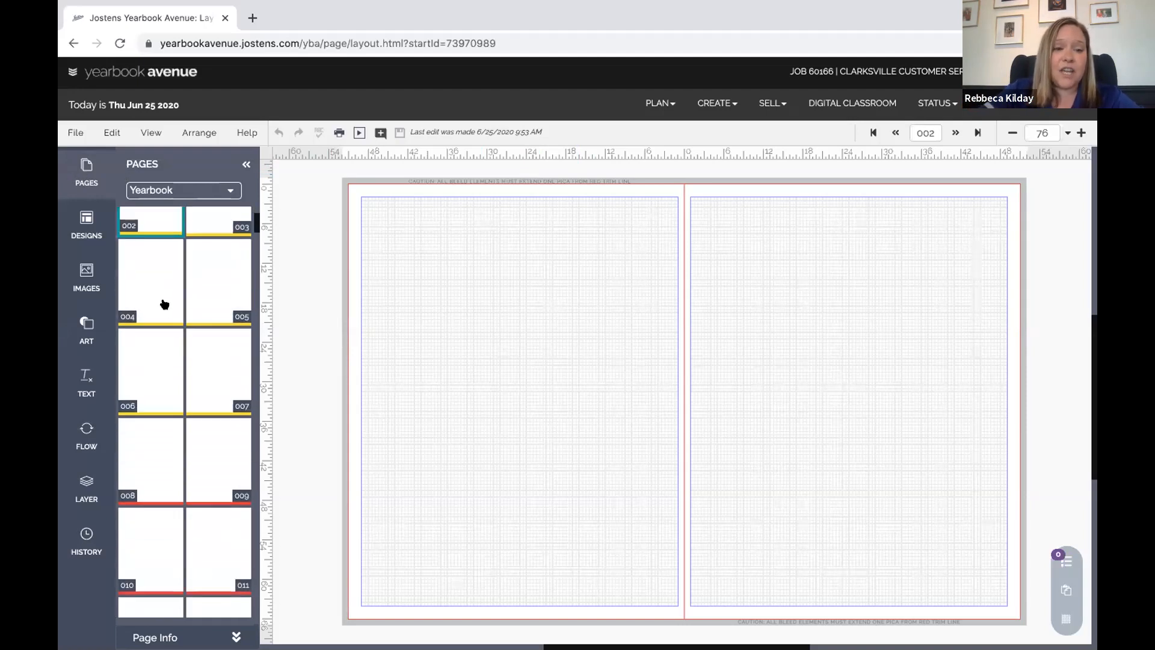
{"action": "scroll", "coordinate": [164, 304], "scroll_direction": "down", "scroll_amount": 3}
{"action": "scroll", "coordinate": [164, 294], "scroll_direction": "up", "scroll_amount": 3}
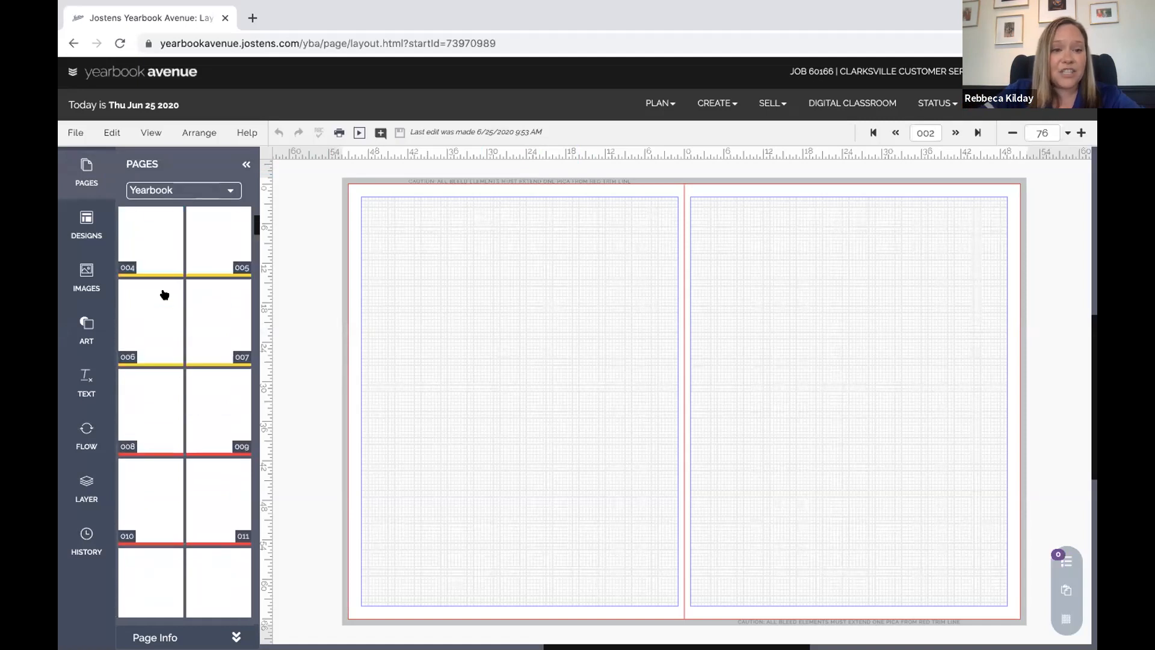
{"action": "left_click", "coordinate": [231, 193]}
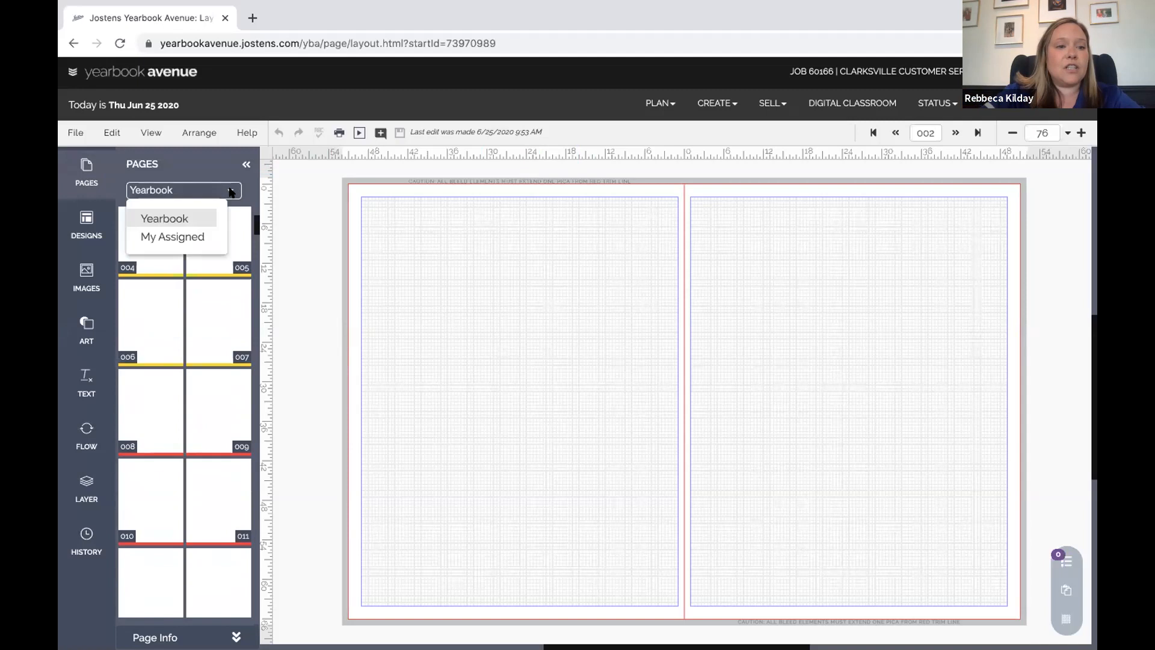
{"action": "left_click", "coordinate": [161, 218]}
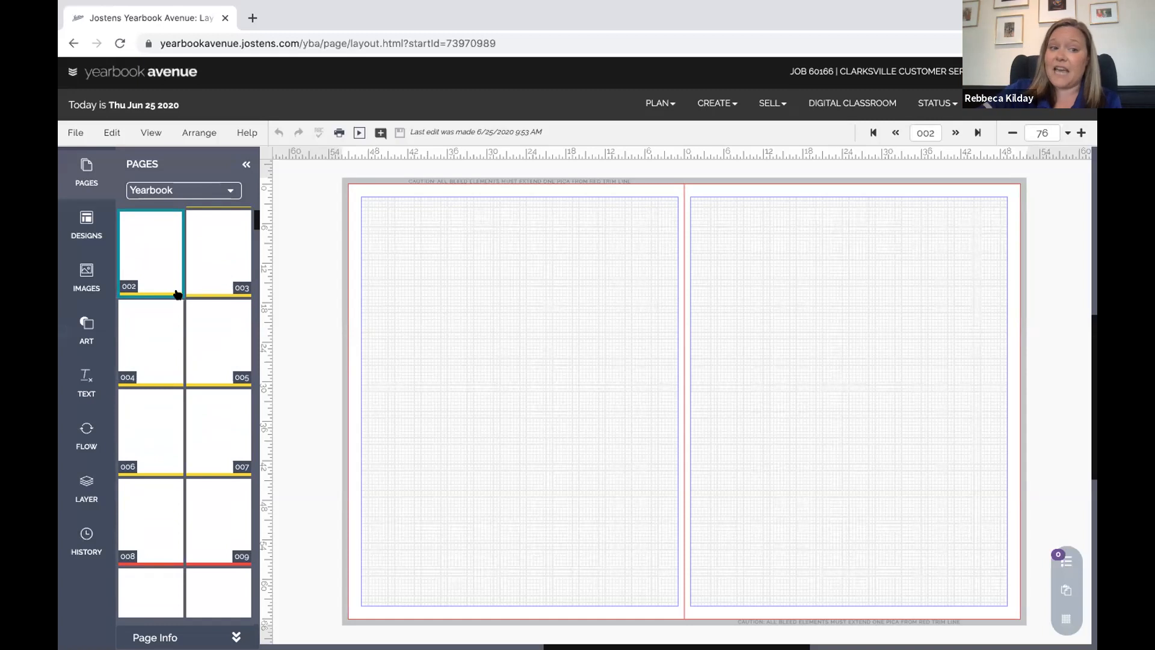
{"action": "left_click", "coordinate": [84, 218]}
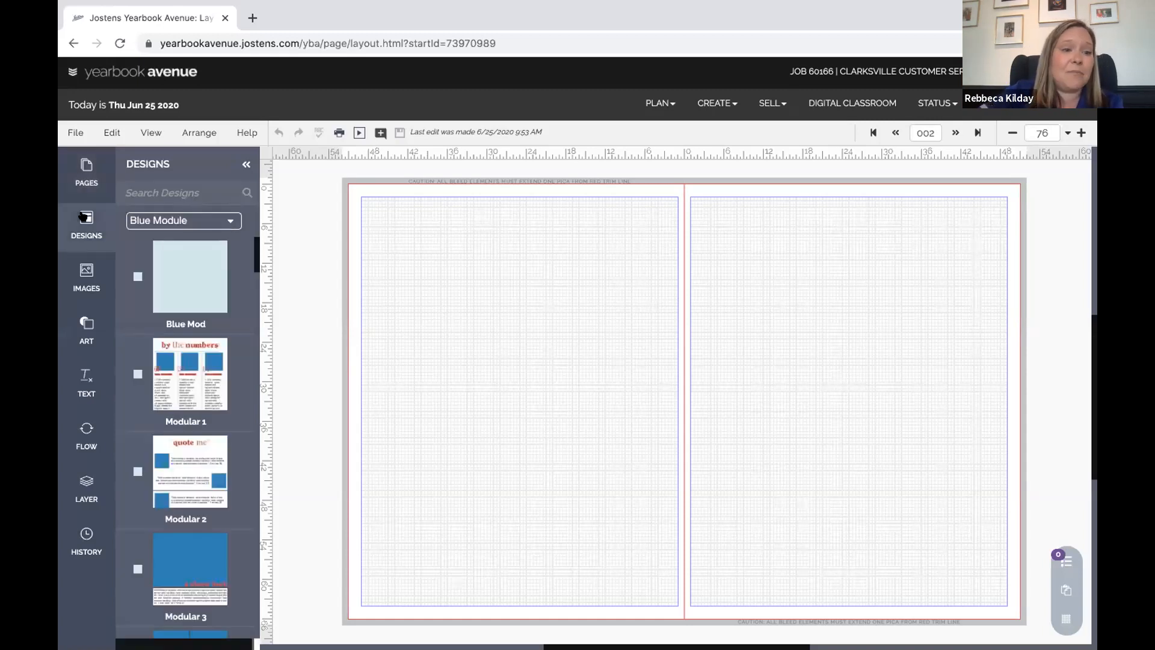
Expand Themes in the design-set list and switch the designs to the Freestyle theme
{"action": "left_click", "coordinate": [229, 220]}
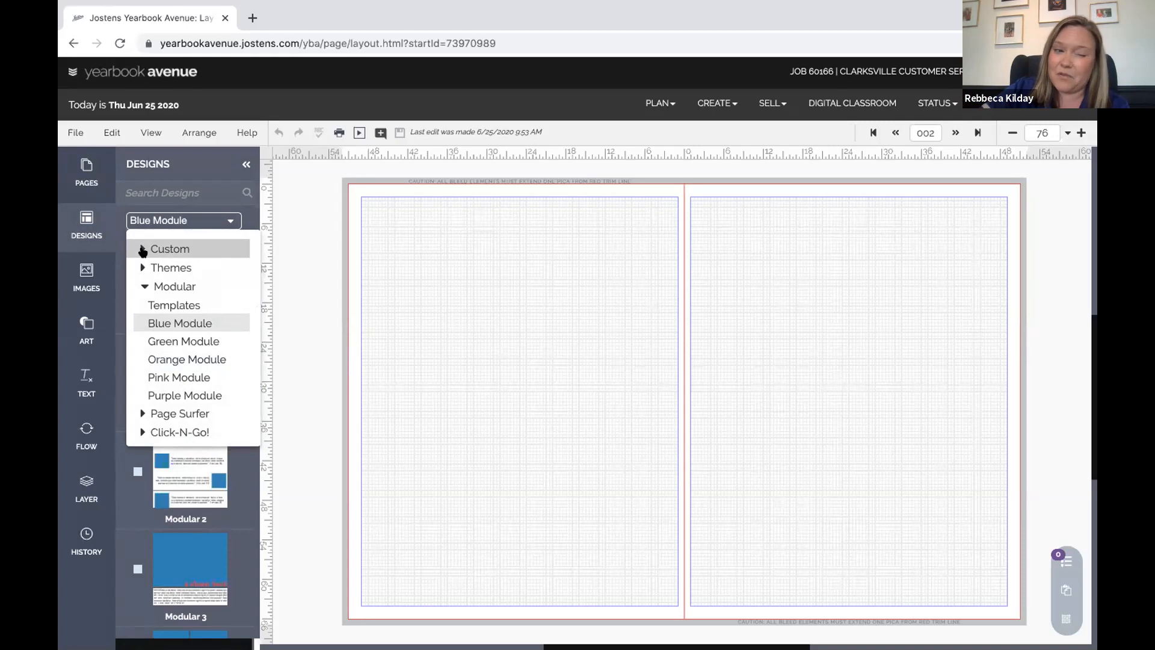
{"action": "left_click", "coordinate": [142, 286]}
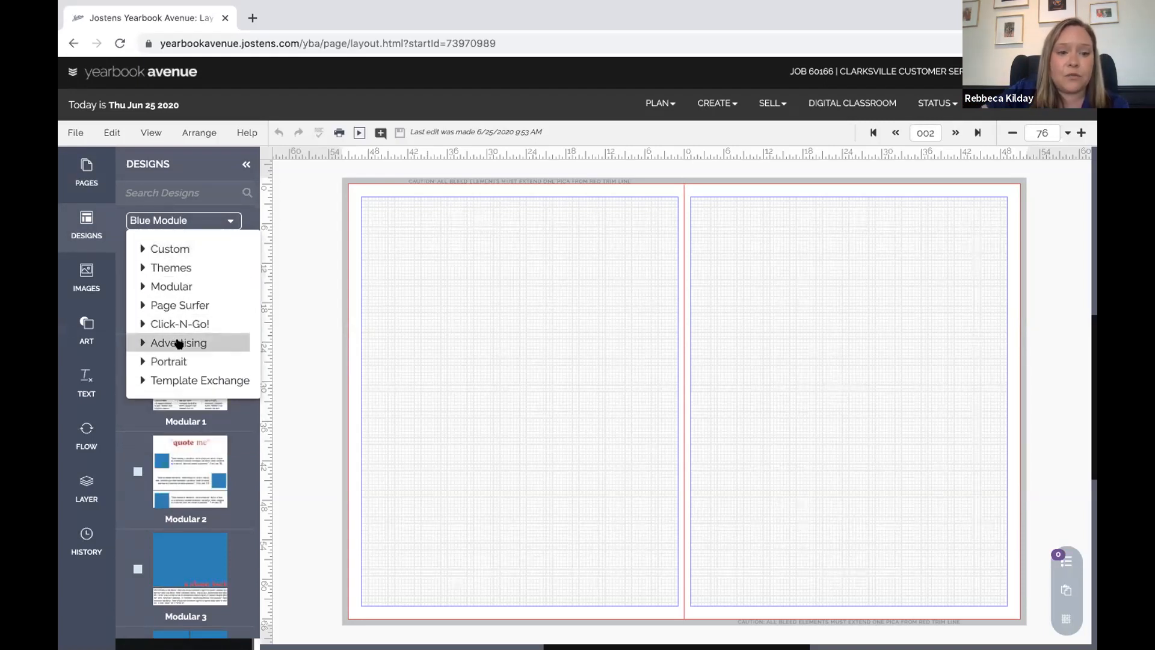
{"action": "left_click", "coordinate": [140, 248]}
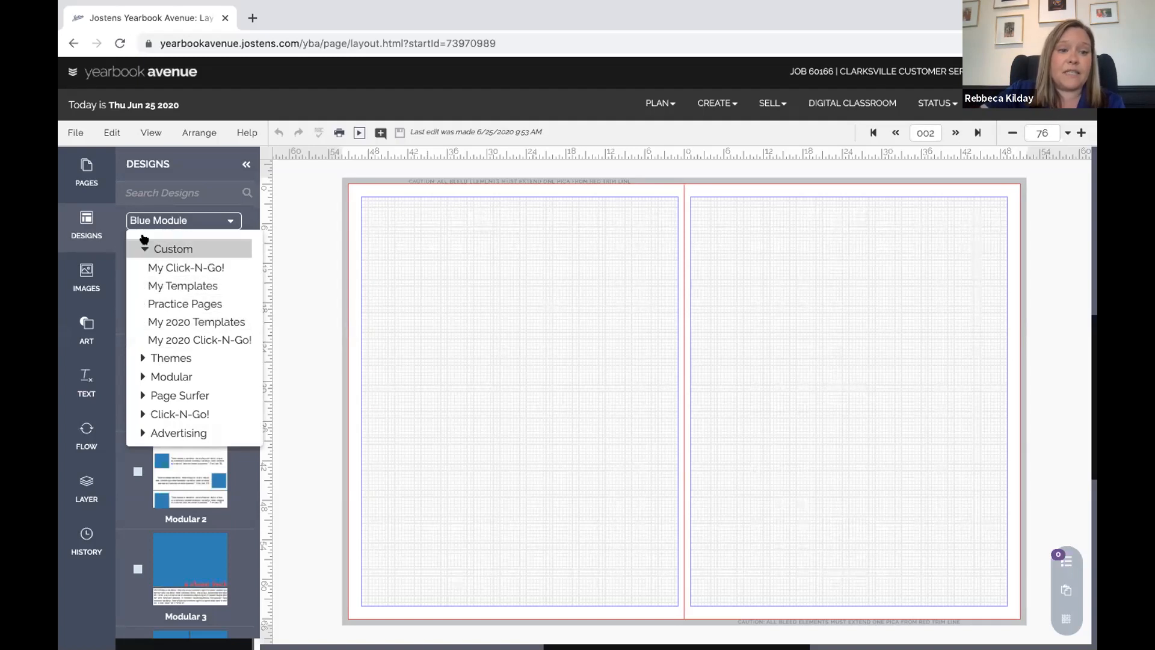
{"action": "left_click", "coordinate": [142, 248]}
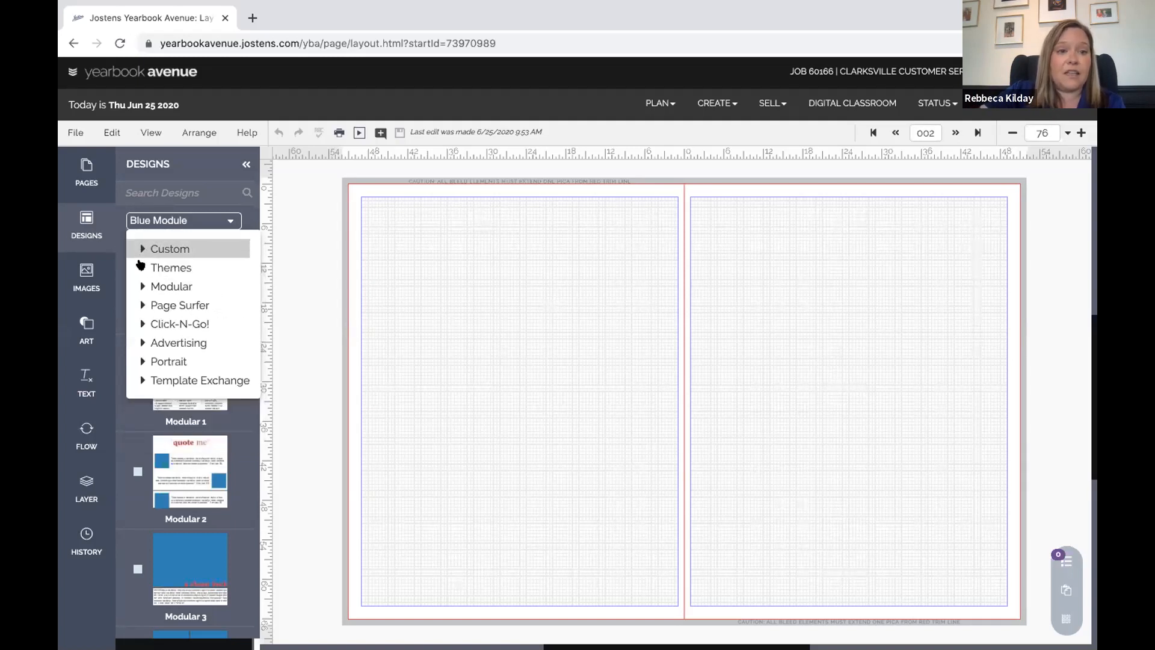
{"action": "left_click", "coordinate": [142, 267]}
{"action": "left_click", "coordinate": [142, 267]}
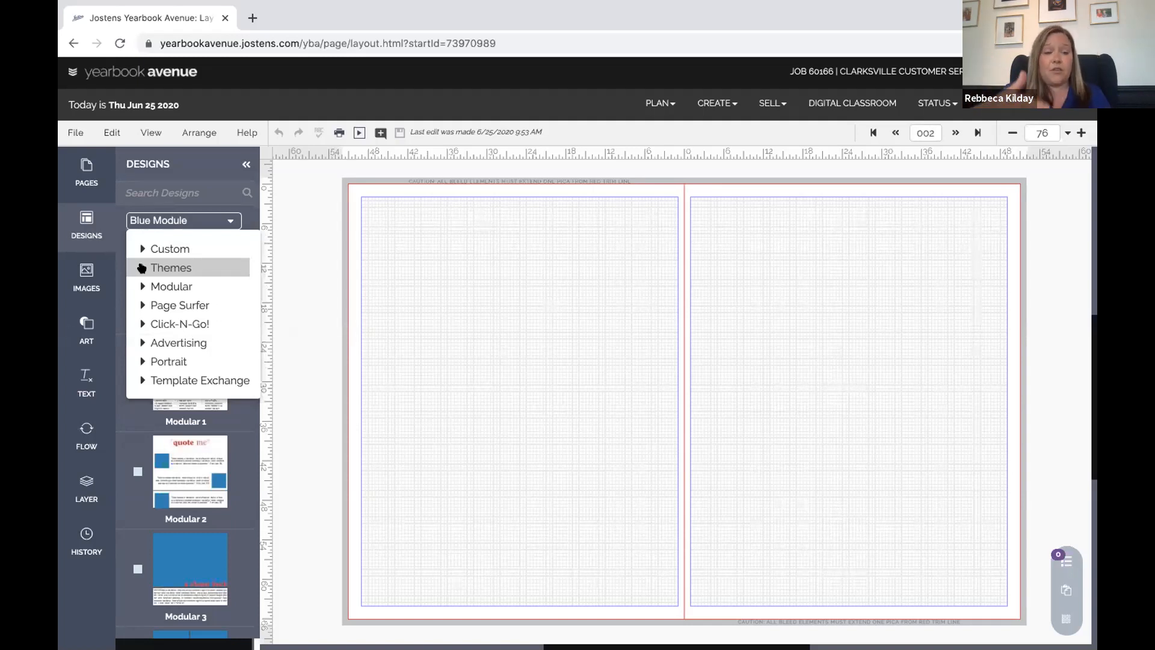
{"action": "left_click", "coordinate": [141, 268]}
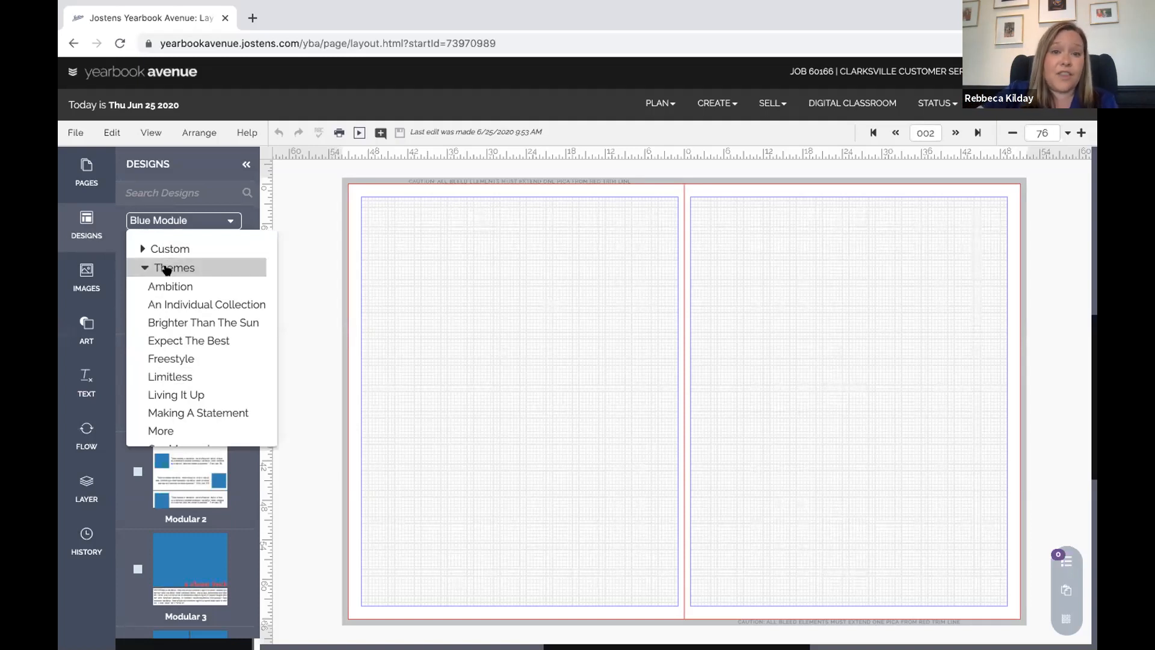
{"action": "scroll", "coordinate": [175, 304], "scroll_direction": "down", "scroll_amount": 3}
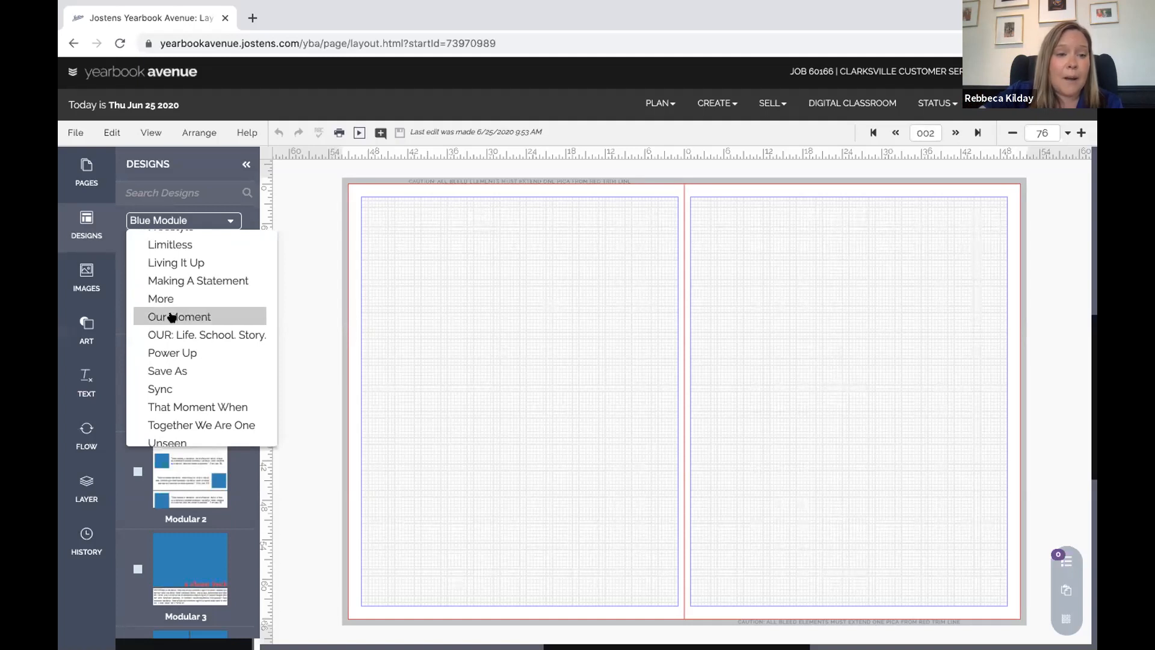
{"action": "scroll", "coordinate": [178, 368], "scroll_direction": "up", "scroll_amount": 2}
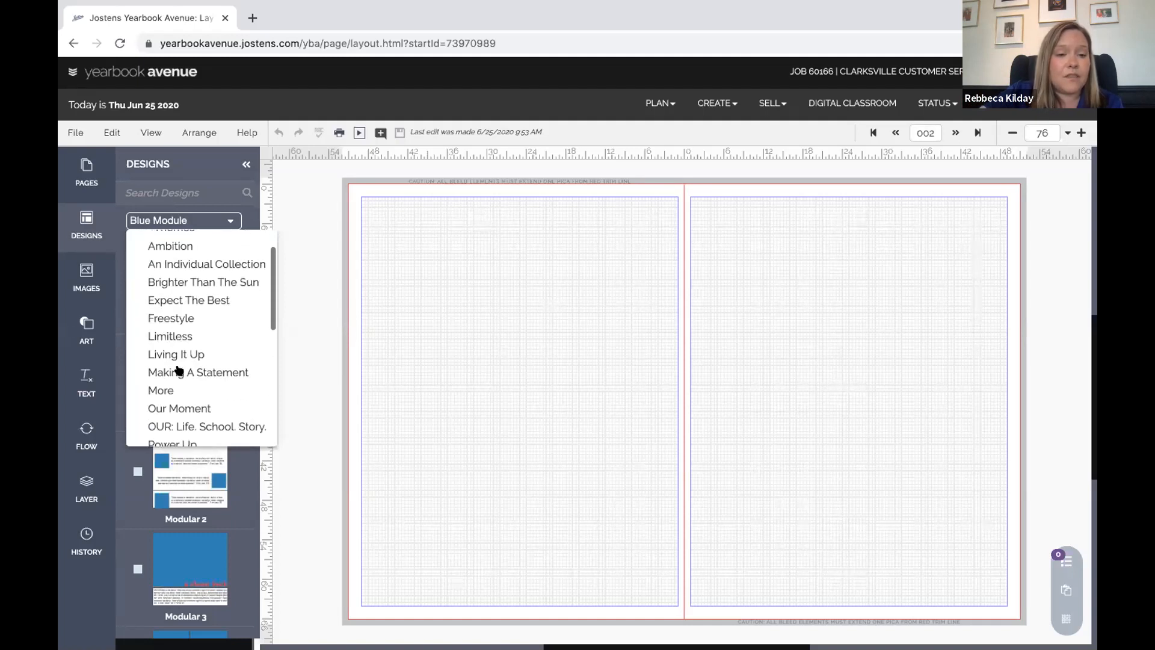
{"action": "left_click", "coordinate": [177, 317]}
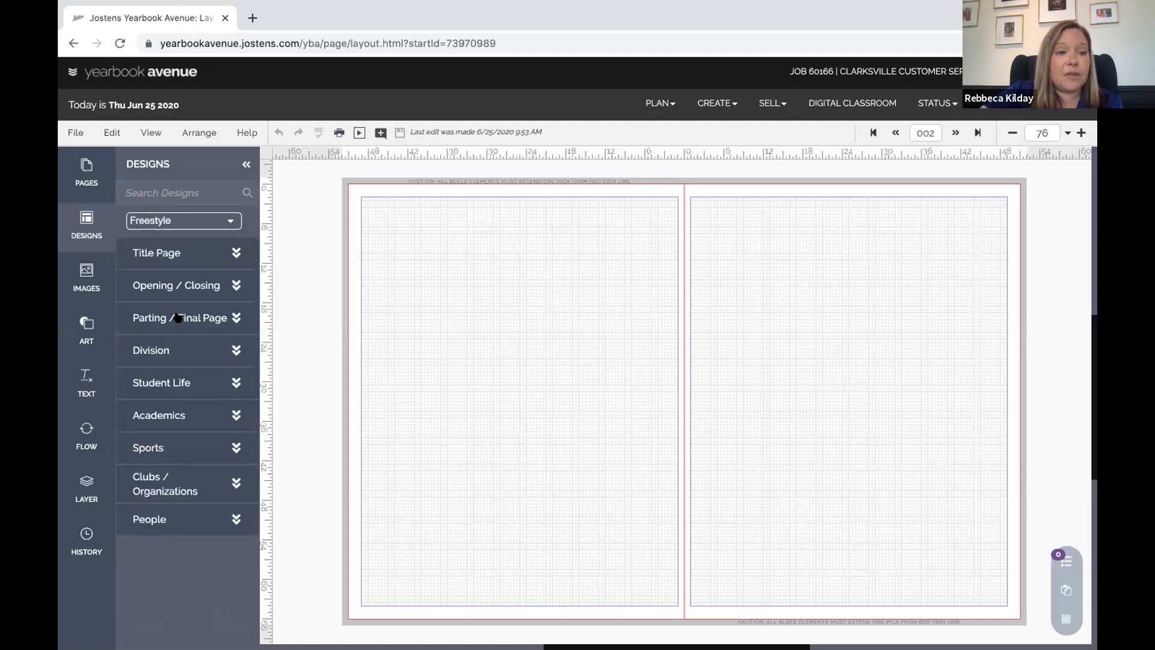
Switch the Designs panel from Freestyle to the Ambition theme
{"action": "left_click", "coordinate": [178, 318]}
{"action": "scroll", "coordinate": [188, 486], "scroll_direction": "up", "scroll_amount": 1}
{"action": "left_click", "coordinate": [228, 219]}
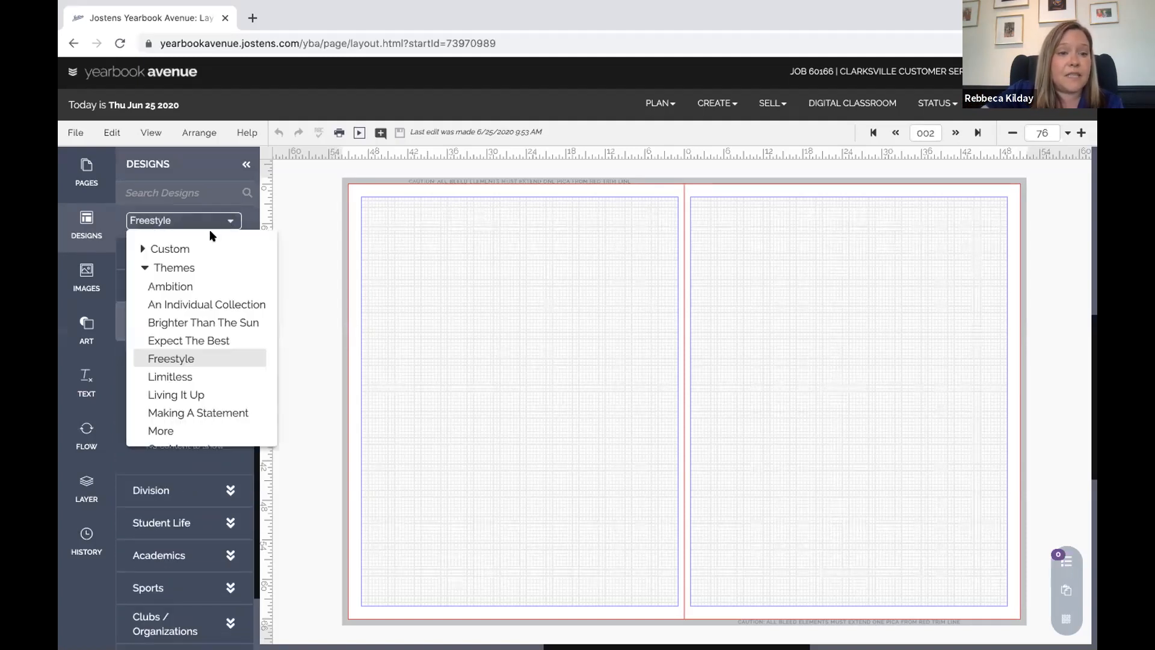
{"action": "left_click", "coordinate": [173, 286]}
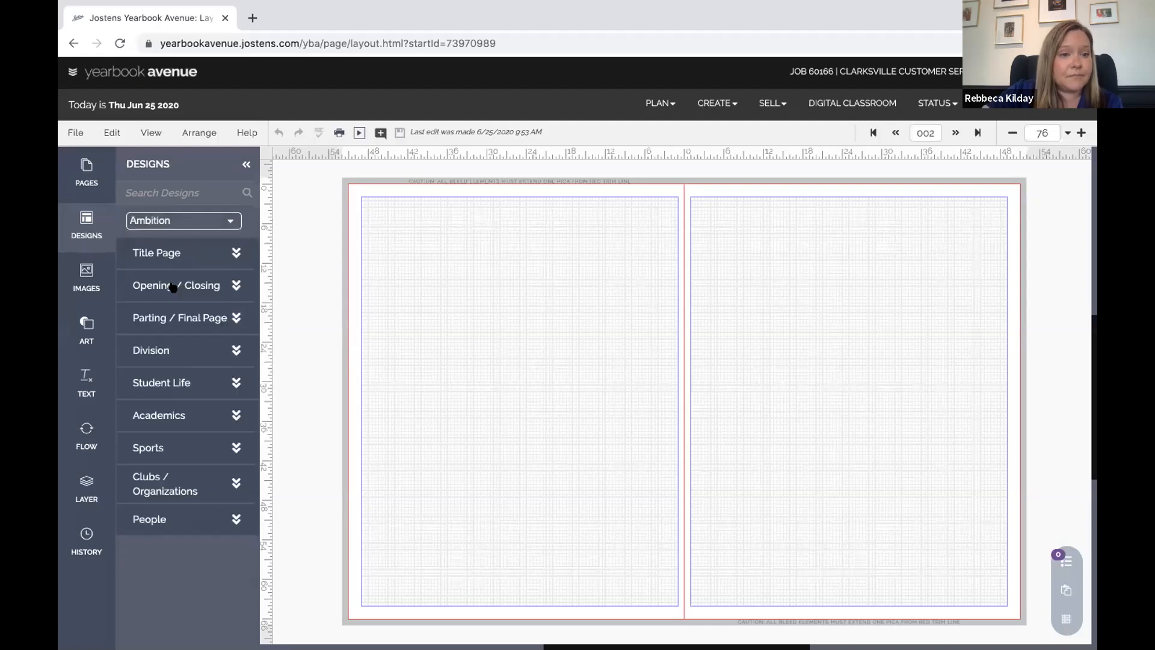
Expand Ambition's Title Page, Opening / Closing and Division groups to preview designs 015006–015012
{"action": "left_click", "coordinate": [199, 252]}
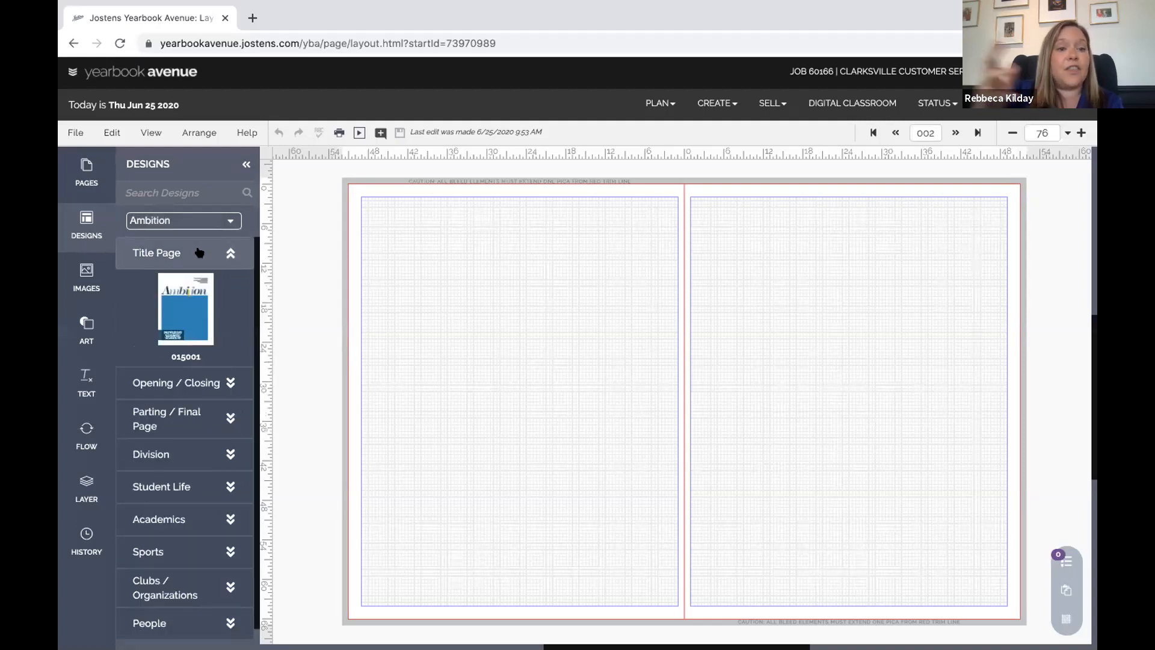
{"action": "left_click", "coordinate": [218, 383]}
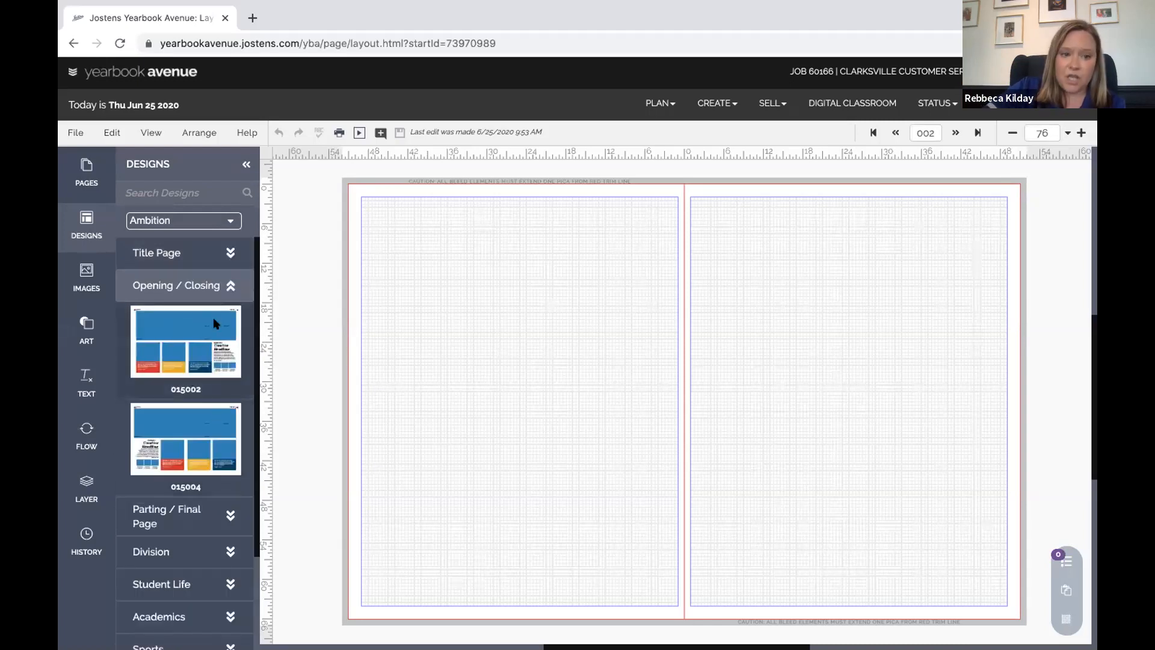
{"action": "scroll", "coordinate": [185, 525], "scroll_direction": "down", "scroll_amount": 2}
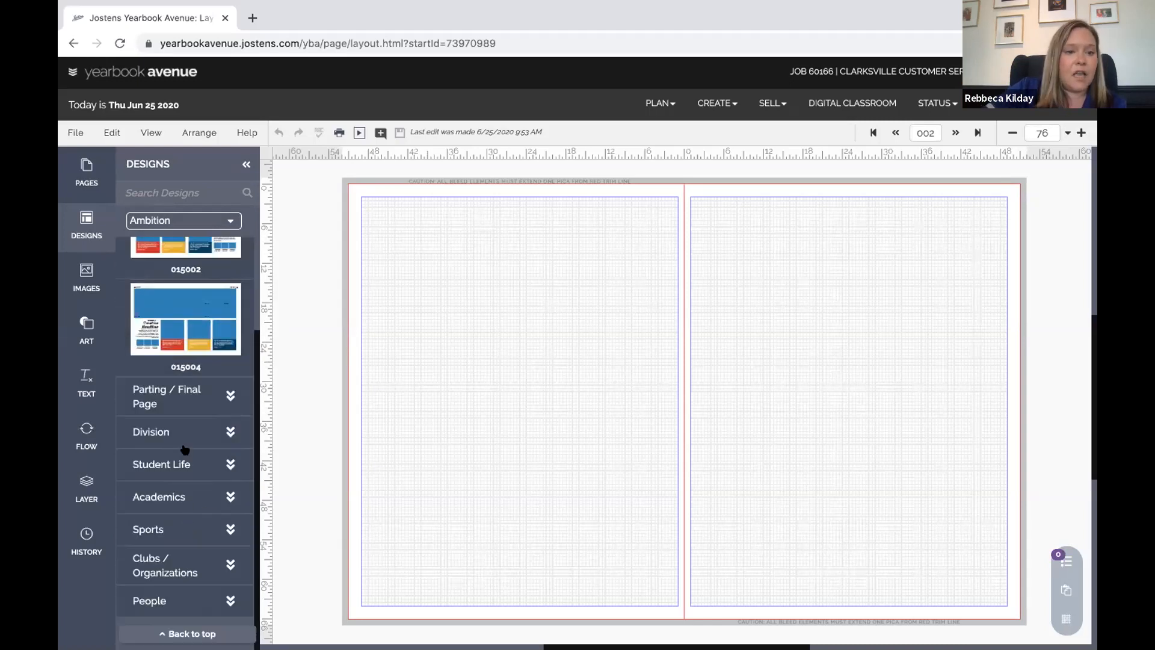
{"action": "left_click", "coordinate": [186, 430]}
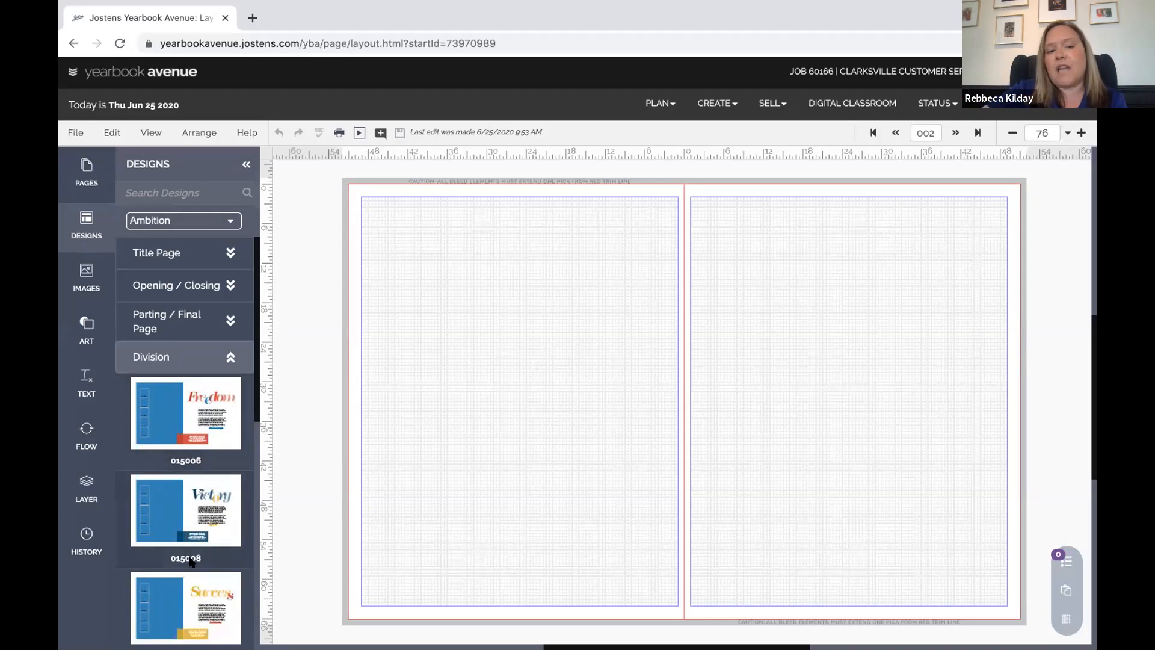
{"action": "scroll", "coordinate": [202, 566], "scroll_direction": "down", "scroll_amount": 3}
{"action": "scroll", "coordinate": [203, 565], "scroll_direction": "up", "scroll_amount": 3}
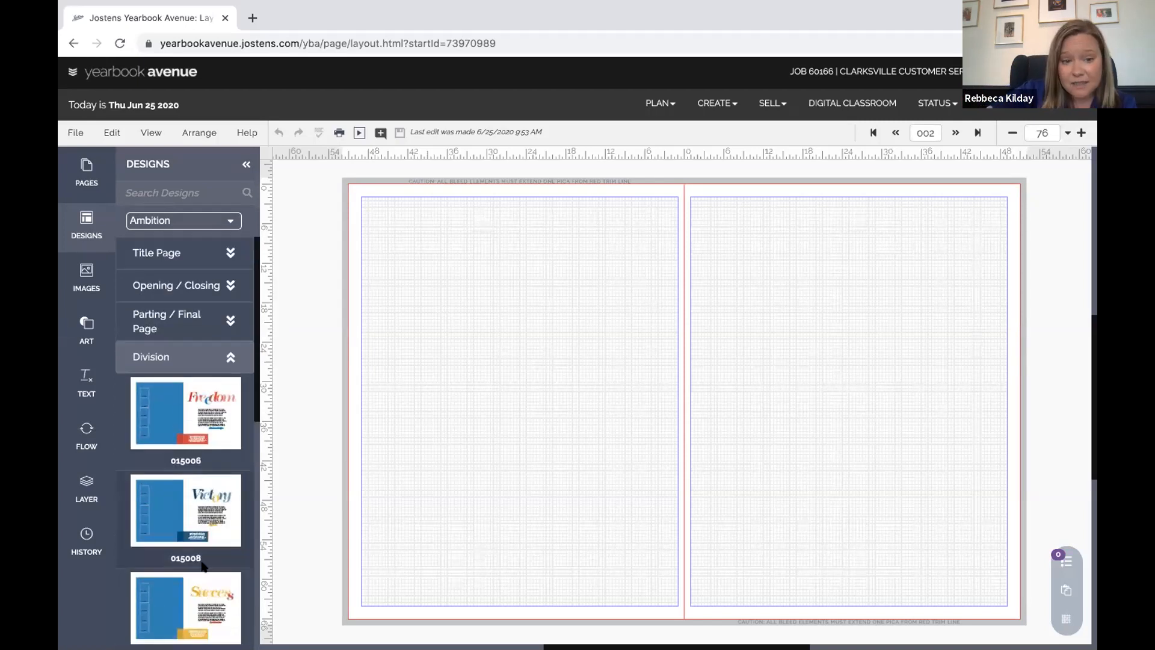
{"action": "scroll", "coordinate": [203, 565], "scroll_direction": "down", "scroll_amount": 3}
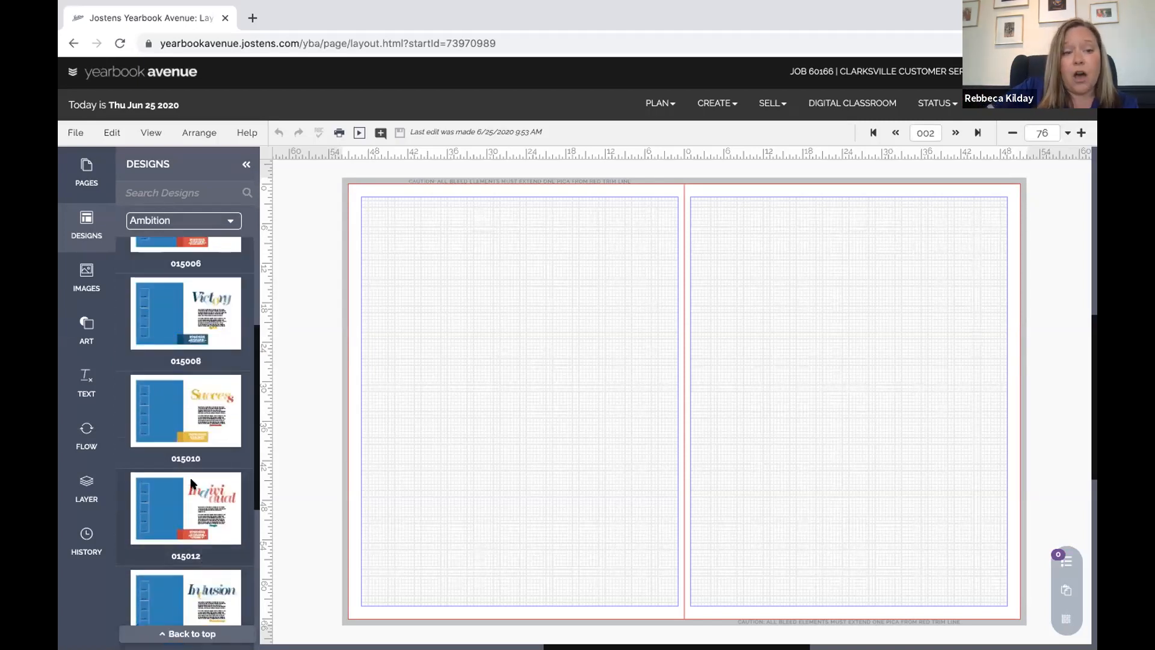
{"action": "scroll", "coordinate": [192, 483], "scroll_direction": "up", "scroll_amount": 3}
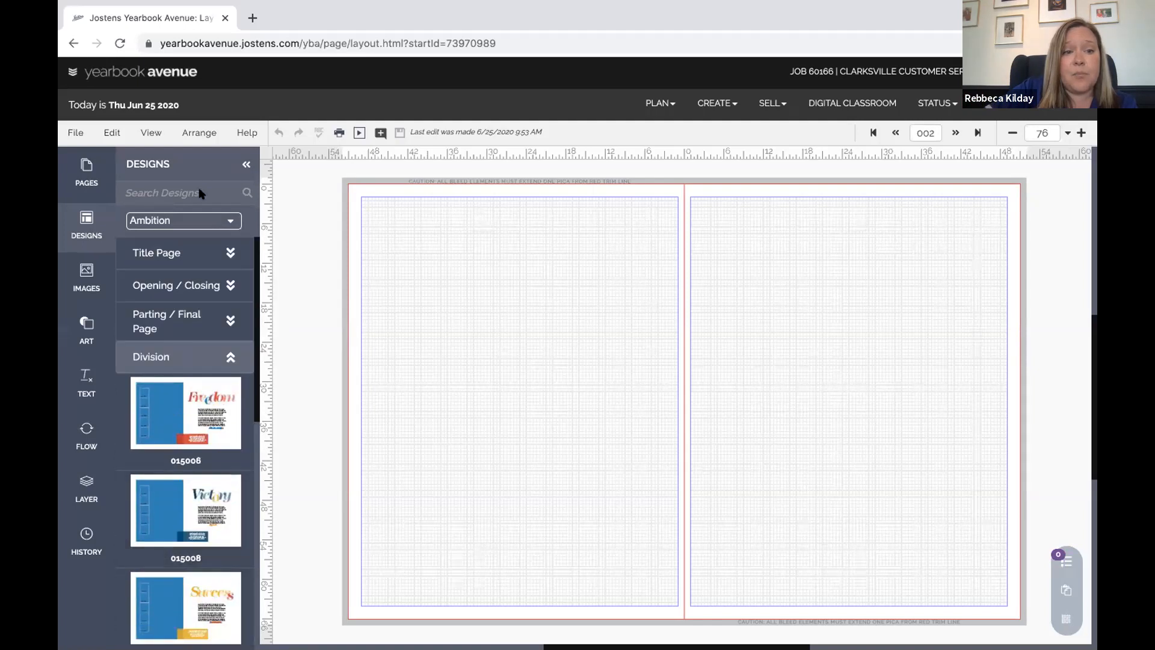
{"action": "left_click", "coordinate": [229, 220]}
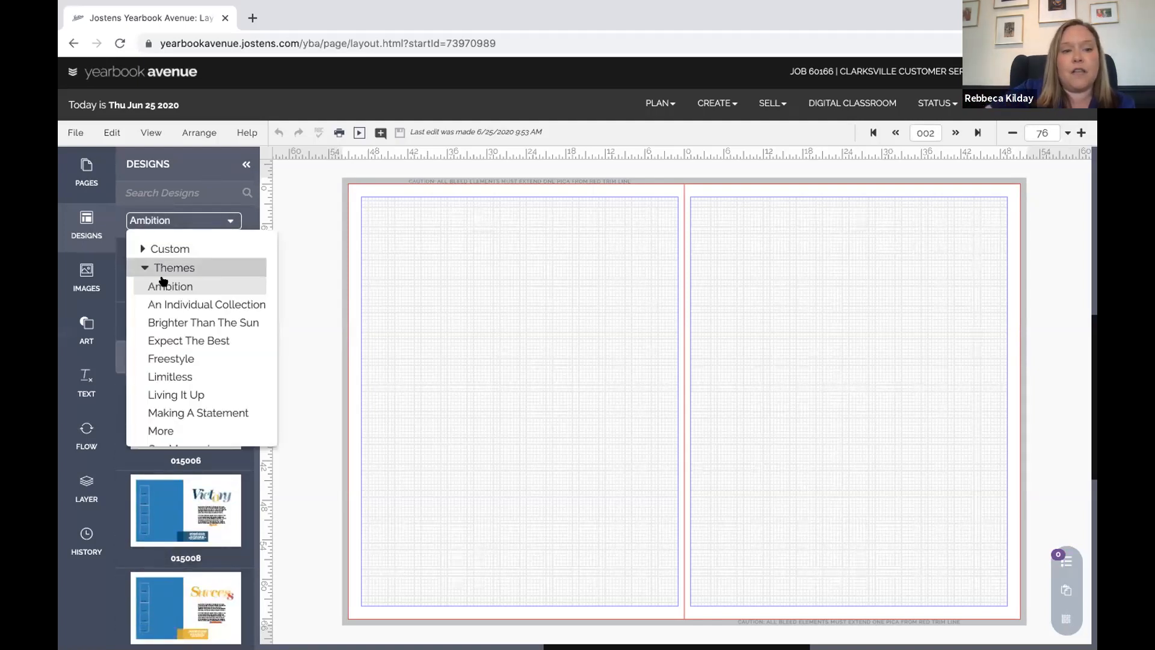
{"action": "scroll", "coordinate": [203, 362], "scroll_direction": "down", "scroll_amount": 3}
{"action": "scroll", "coordinate": [203, 362], "scroll_direction": "down", "scroll_amount": 5}
{"action": "scroll", "coordinate": [203, 361], "scroll_direction": "up", "scroll_amount": 10}
{"action": "scroll", "coordinate": [205, 364], "scroll_direction": "down", "scroll_amount": 3}
{"action": "scroll", "coordinate": [205, 366], "scroll_direction": "down", "scroll_amount": 5}
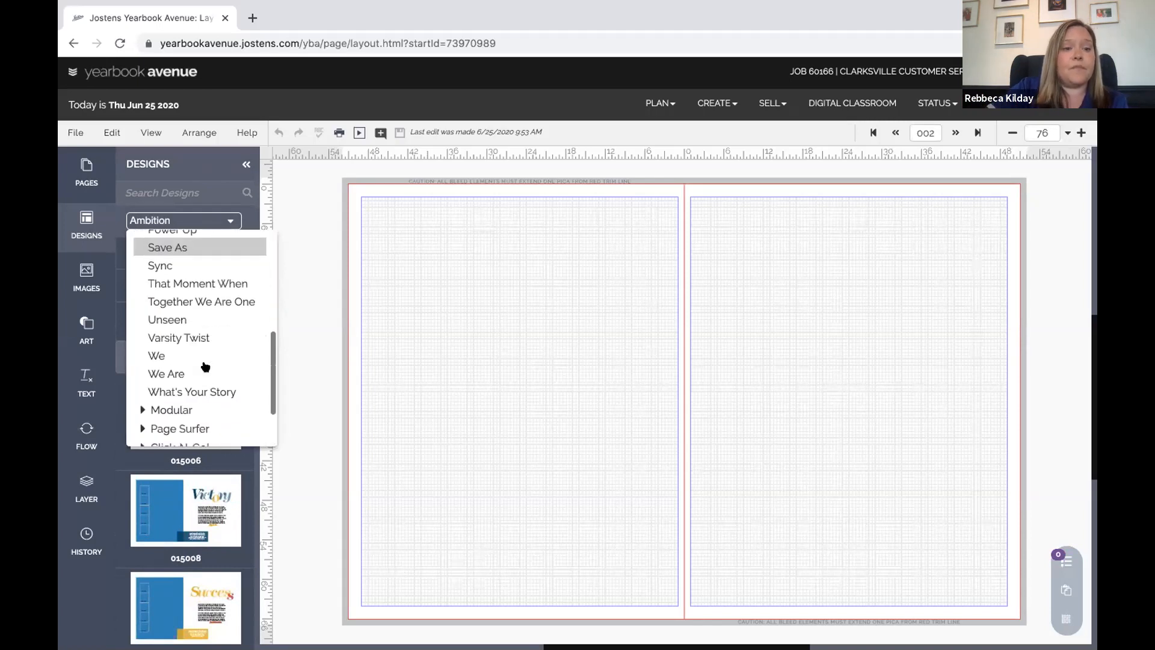
{"action": "left_click", "coordinate": [139, 356]}
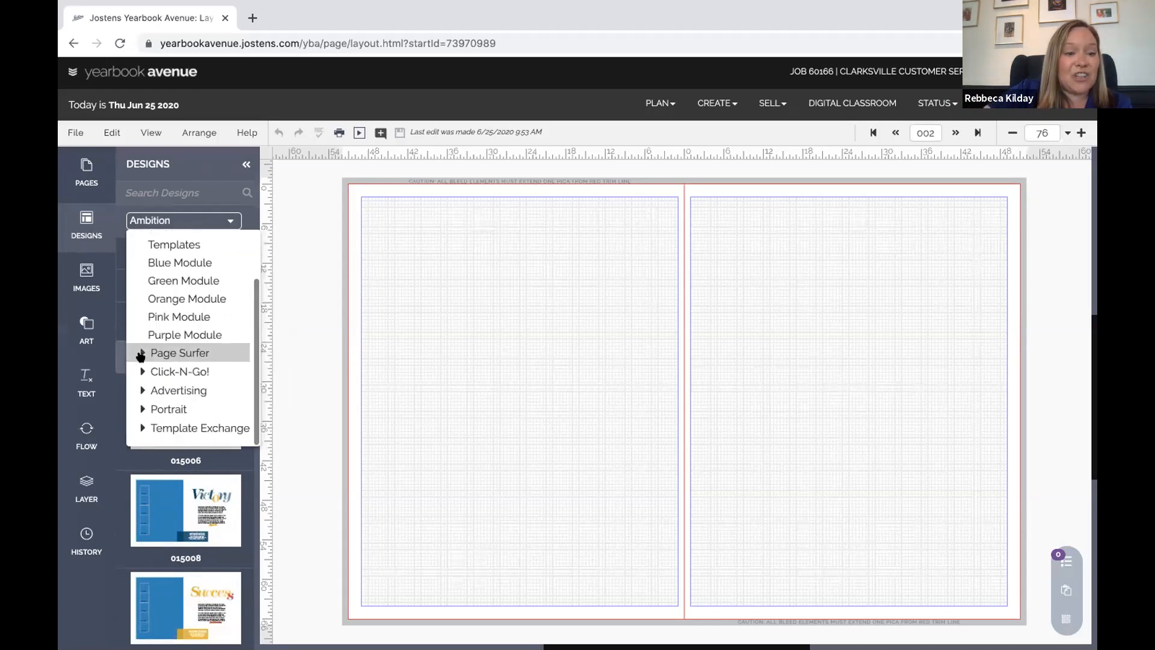
{"action": "scroll", "coordinate": [140, 355], "scroll_direction": "up", "scroll_amount": 3}
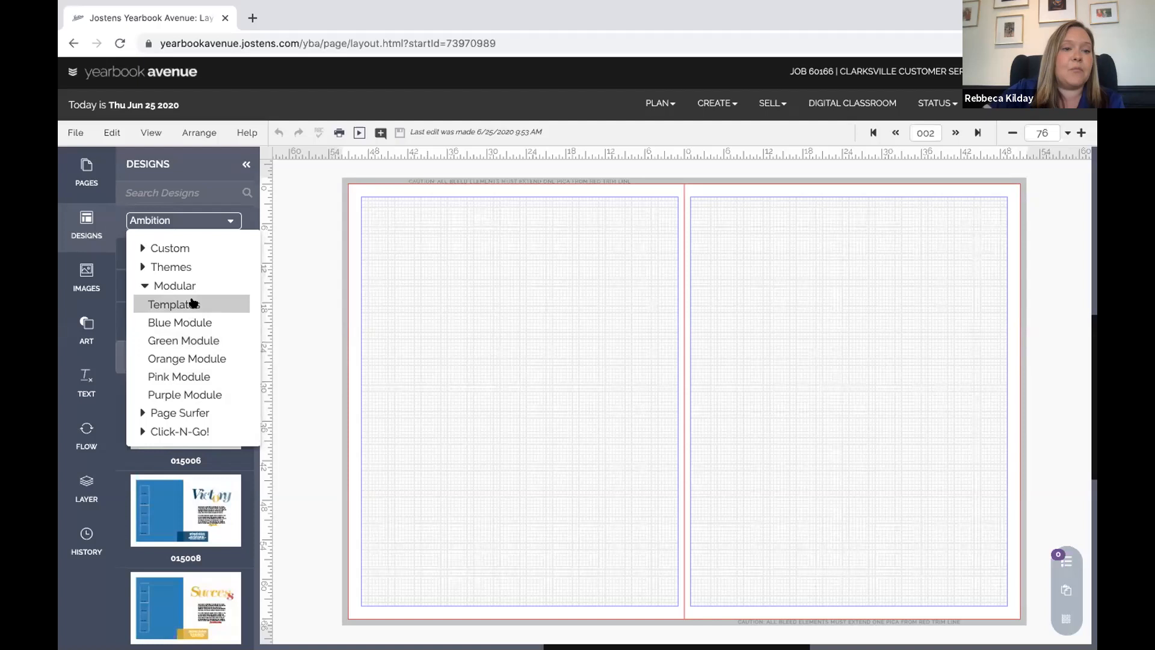
{"action": "scroll", "coordinate": [181, 352], "scroll_direction": "down", "scroll_amount": 2}
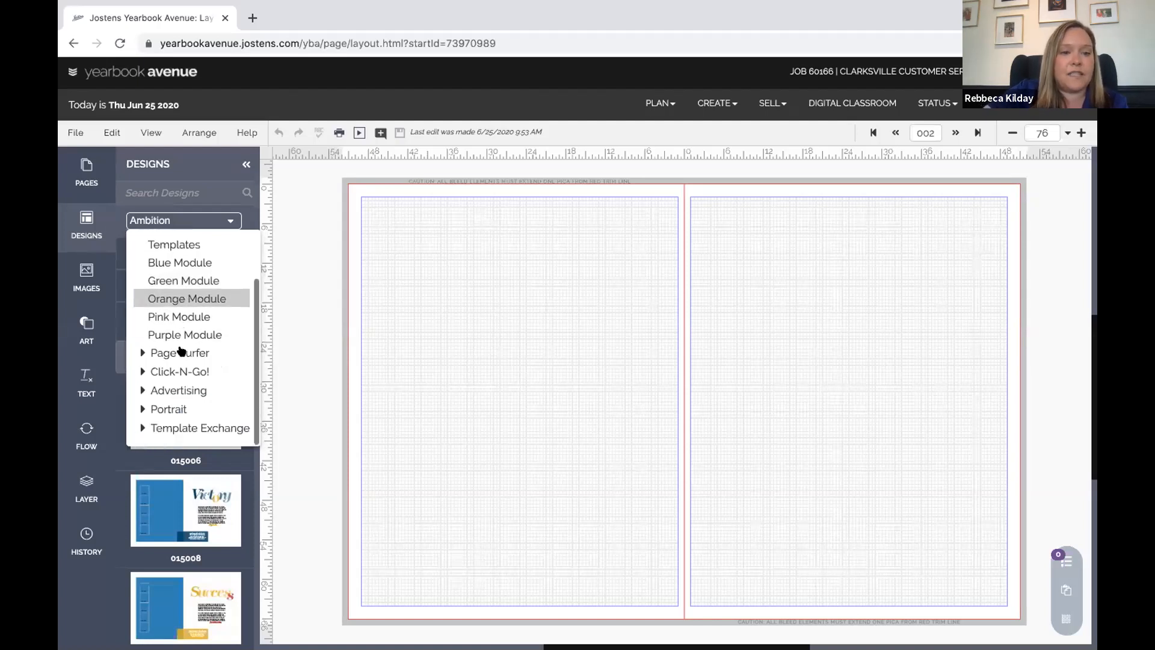
{"action": "left_click", "coordinate": [143, 353]}
{"action": "scroll", "coordinate": [170, 327], "scroll_direction": "up", "scroll_amount": 1}
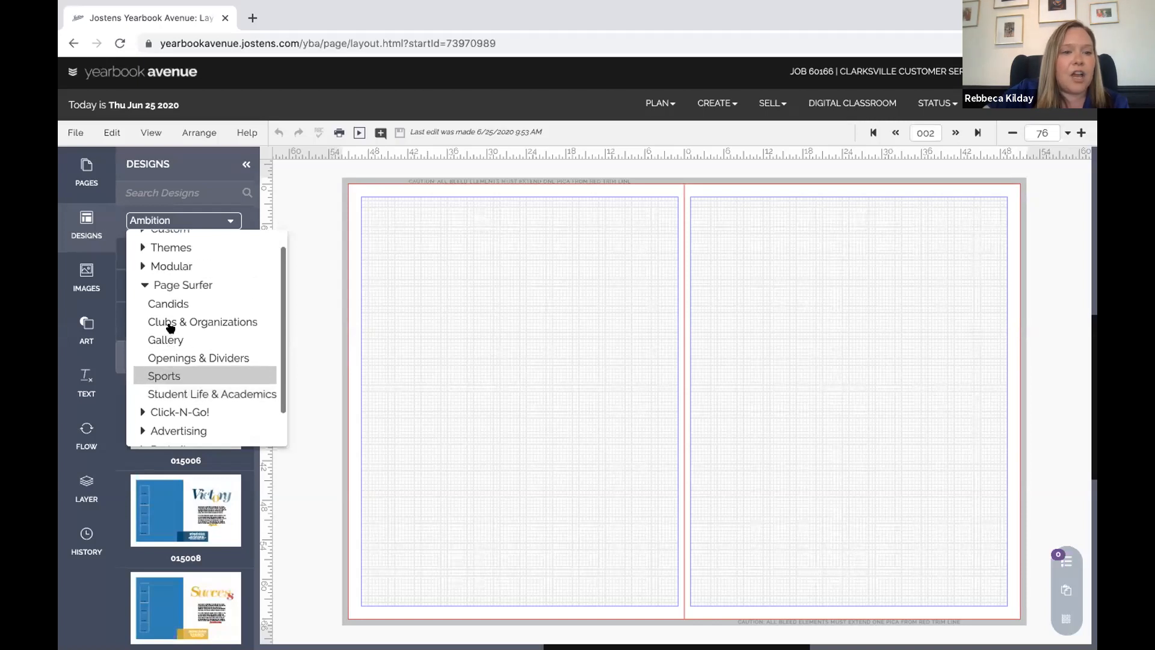
{"action": "scroll", "coordinate": [171, 328], "scroll_direction": "down", "scroll_amount": 1}
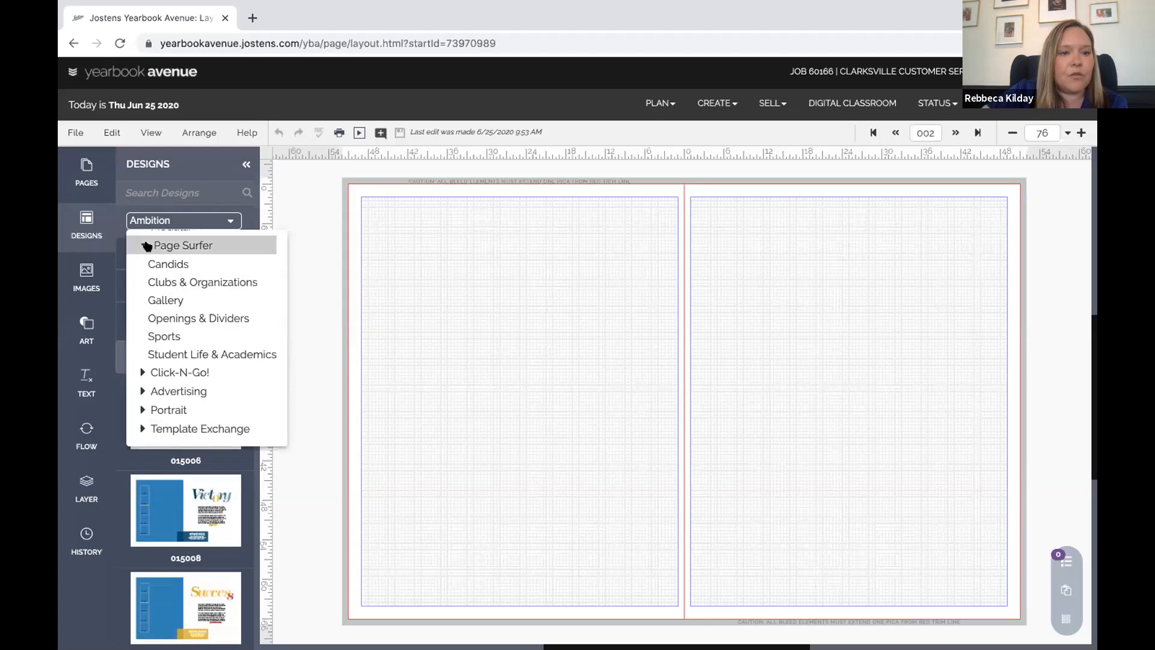
{"action": "left_click", "coordinate": [144, 245]}
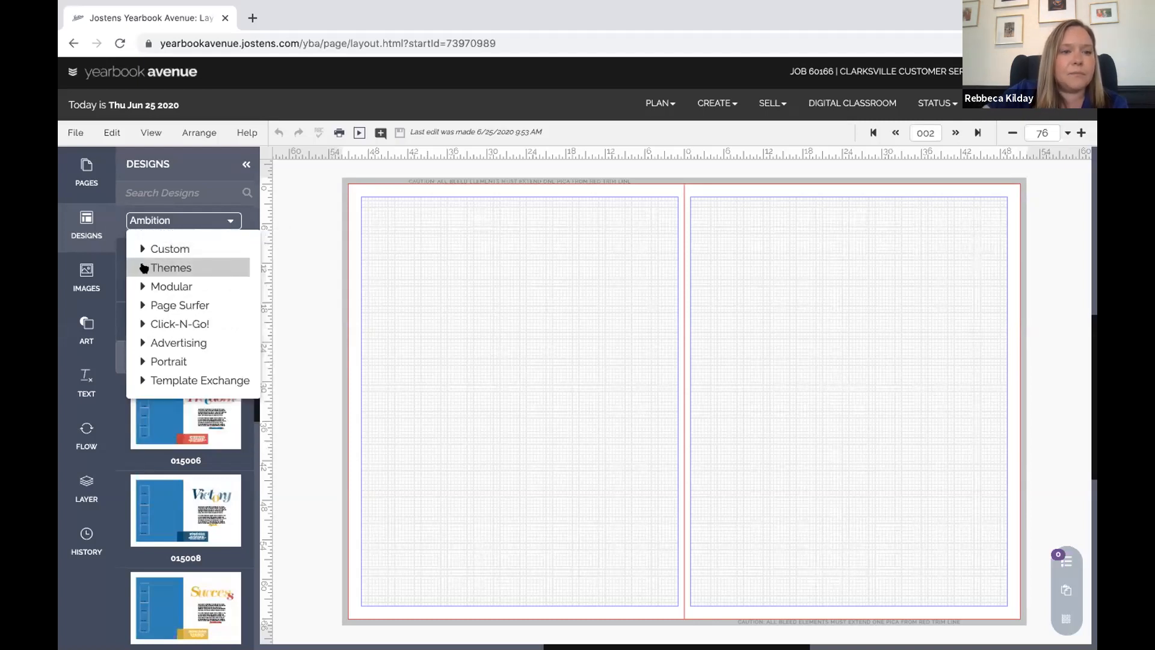
{"action": "left_click", "coordinate": [141, 269]}
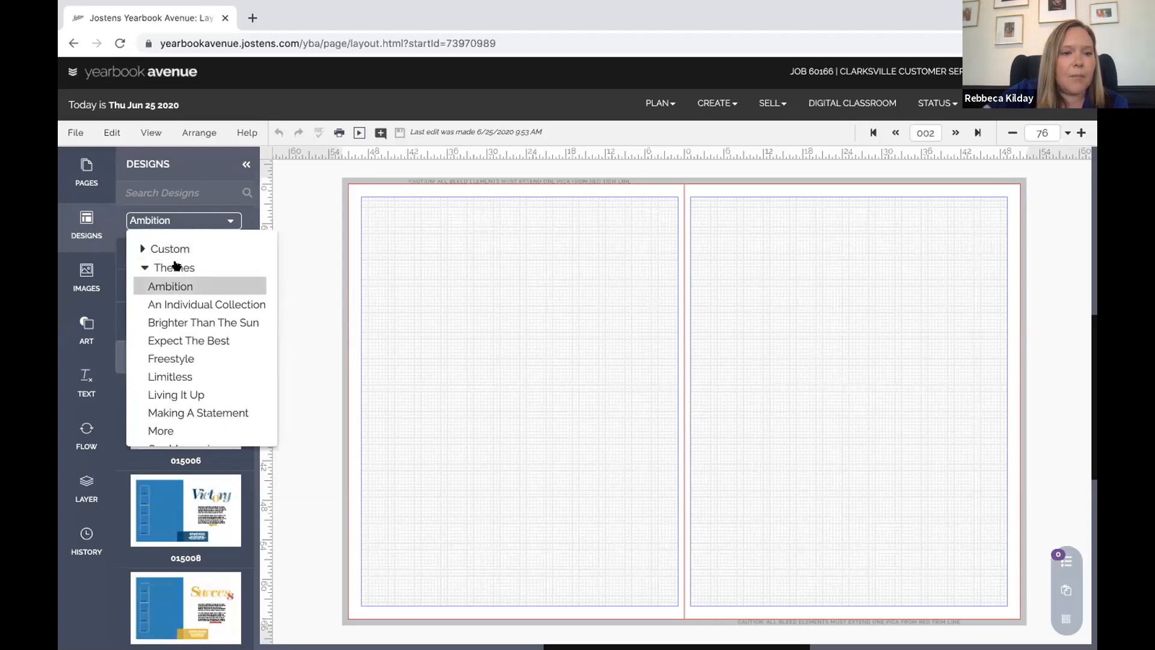
{"action": "left_click", "coordinate": [170, 286]}
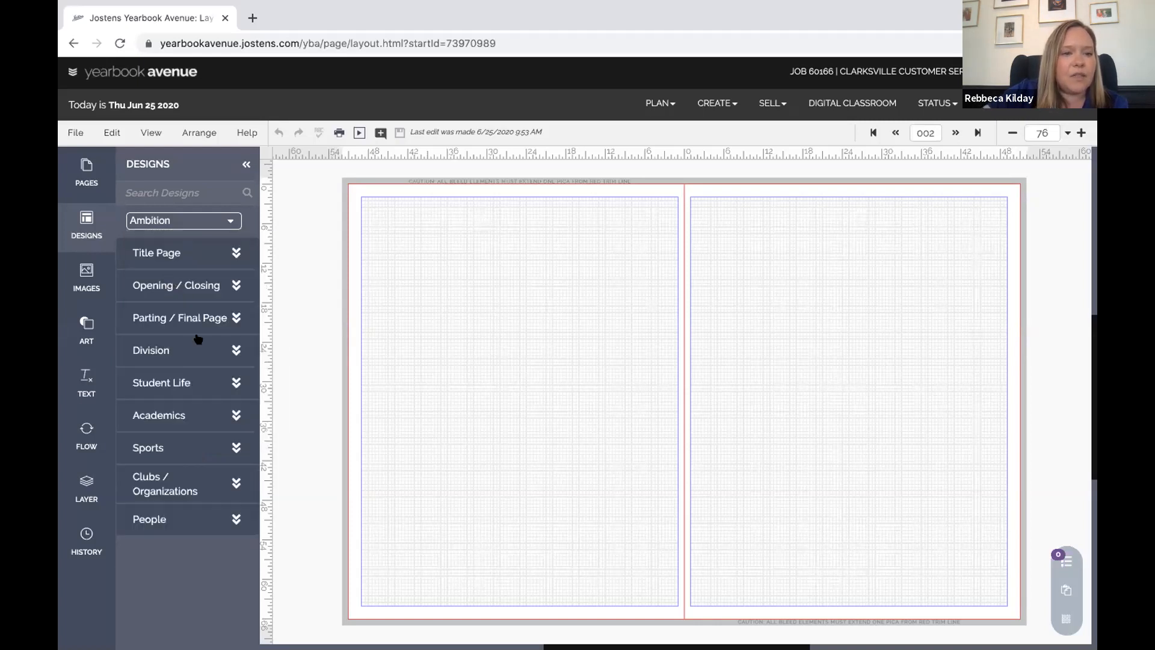
{"action": "left_click", "coordinate": [182, 383]}
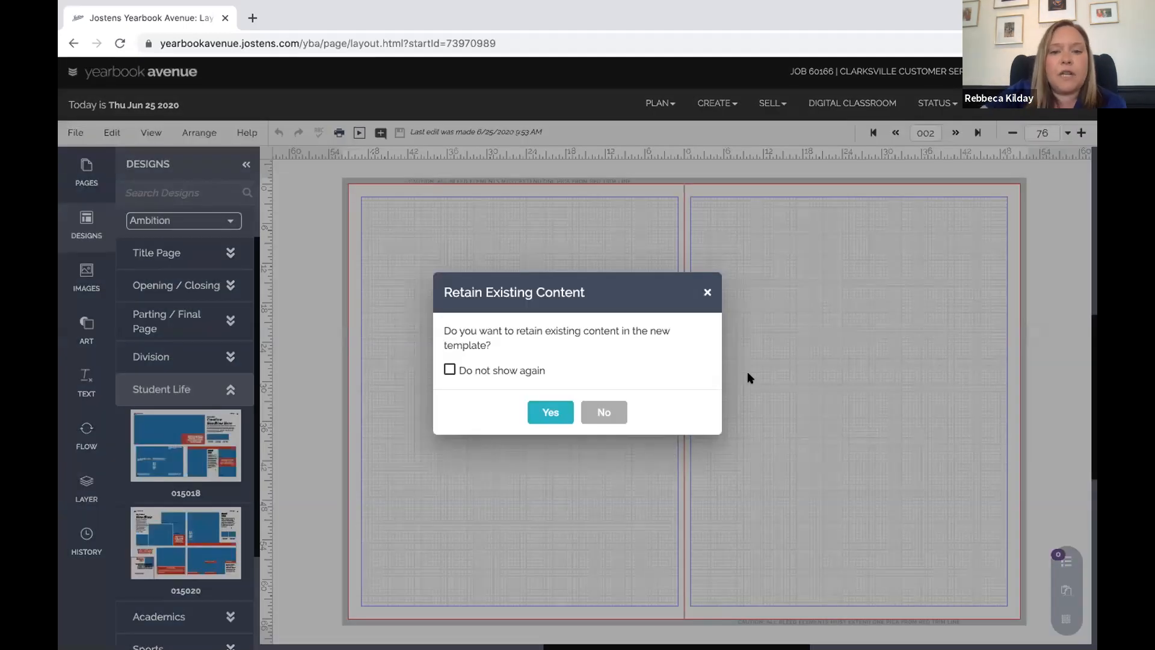
Apply the Ambition Student Life template to spread 002 without retaining existing content
{"action": "left_click", "coordinate": [601, 412]}
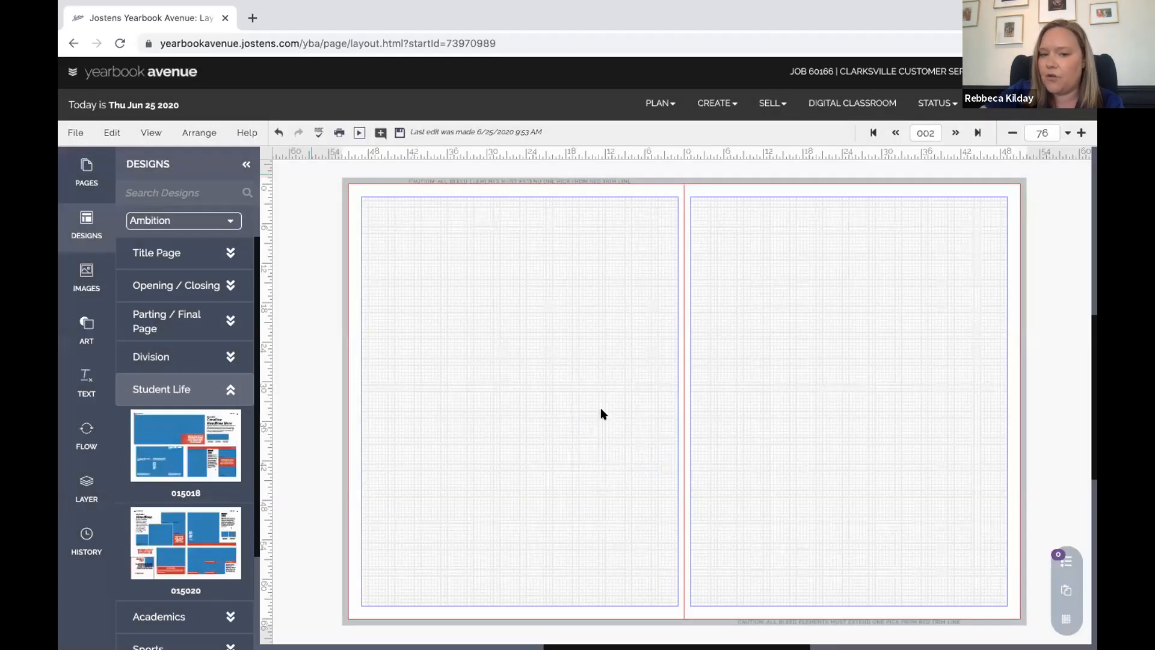
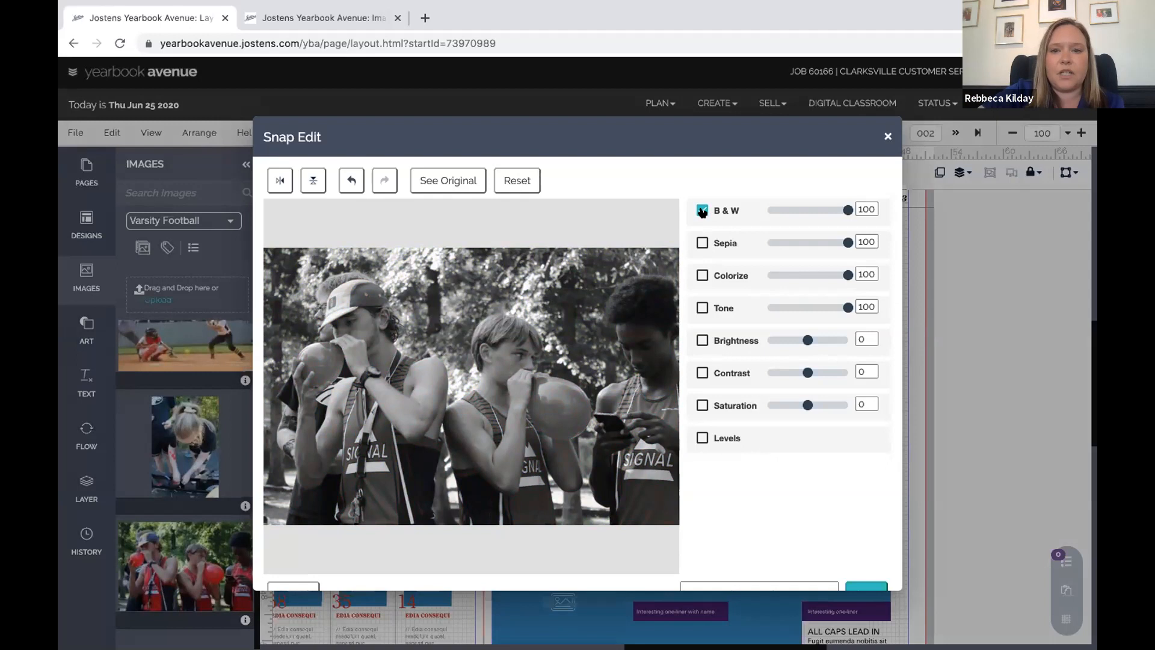
Try Sepia, slight brightness and reduced contrast adjustments on the runners photo in Snap Edit
{"action": "left_click", "coordinate": [701, 243]}
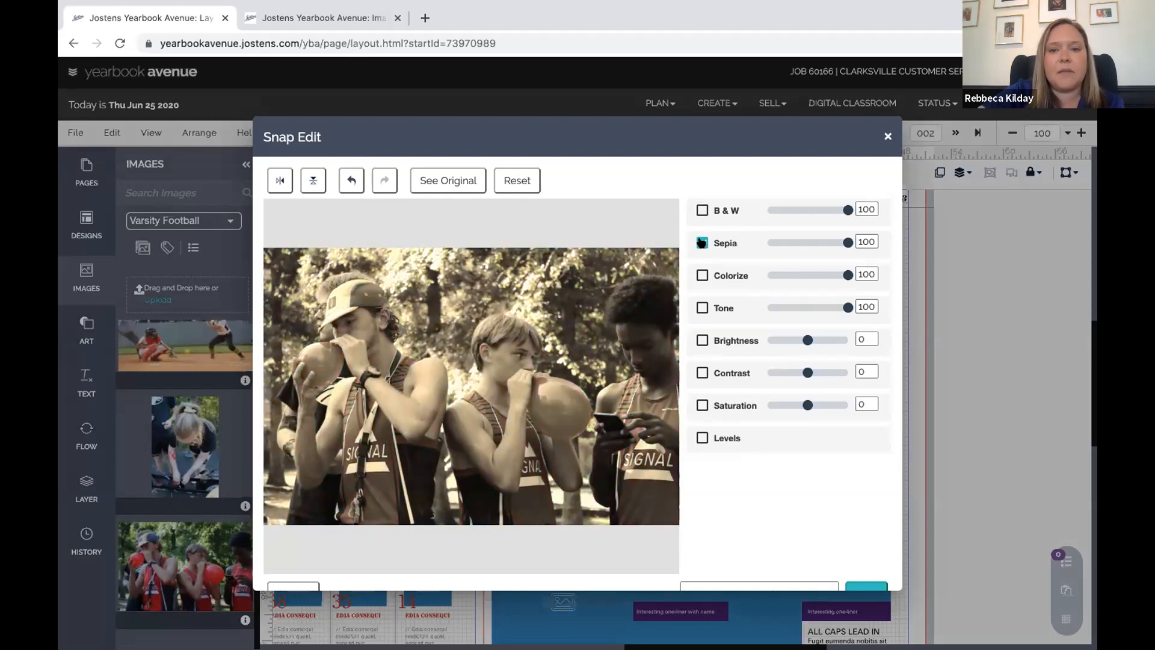
{"action": "left_click", "coordinate": [818, 340]}
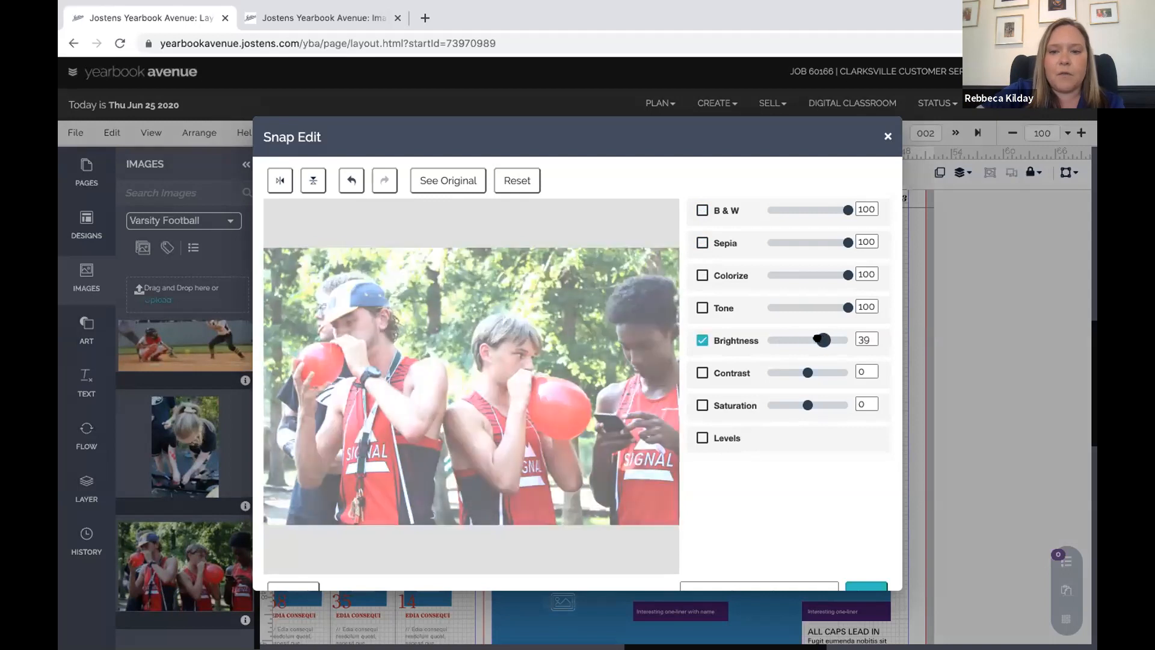
{"action": "left_click", "coordinate": [806, 338]}
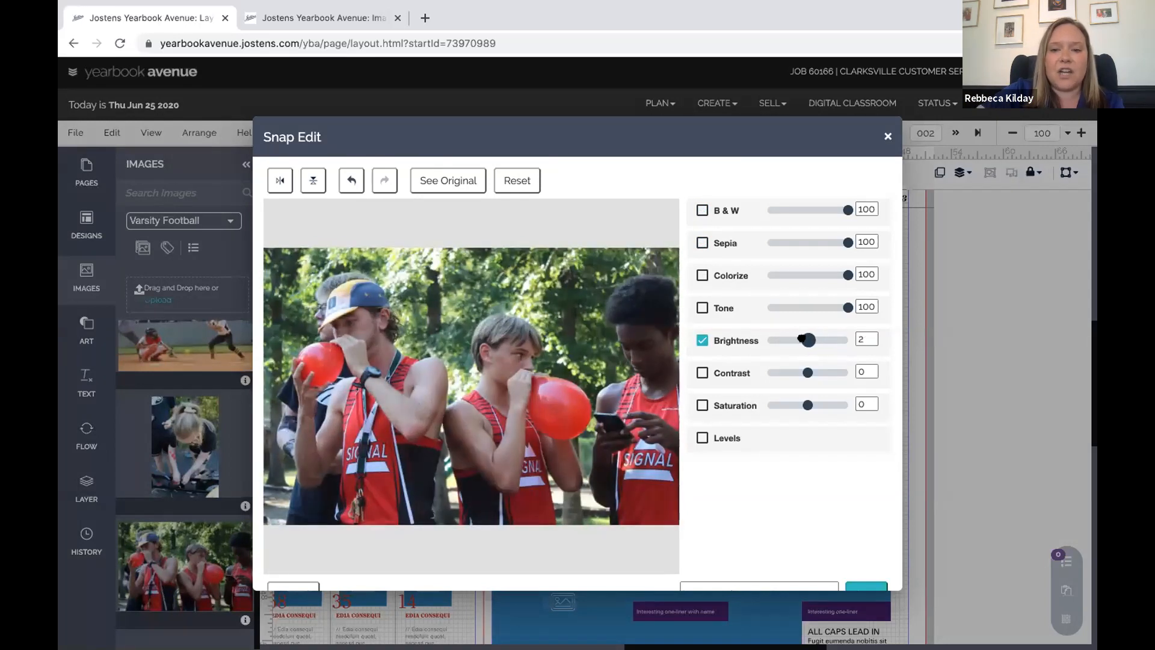
{"action": "left_click_drag", "start_coordinate": [807, 338], "coordinate": [808, 372]}
{"action": "left_click", "coordinate": [802, 371]}
{"action": "left_click", "coordinate": [803, 372]}
{"action": "left_click_drag", "start_coordinate": [808, 339], "coordinate": [810, 339]}
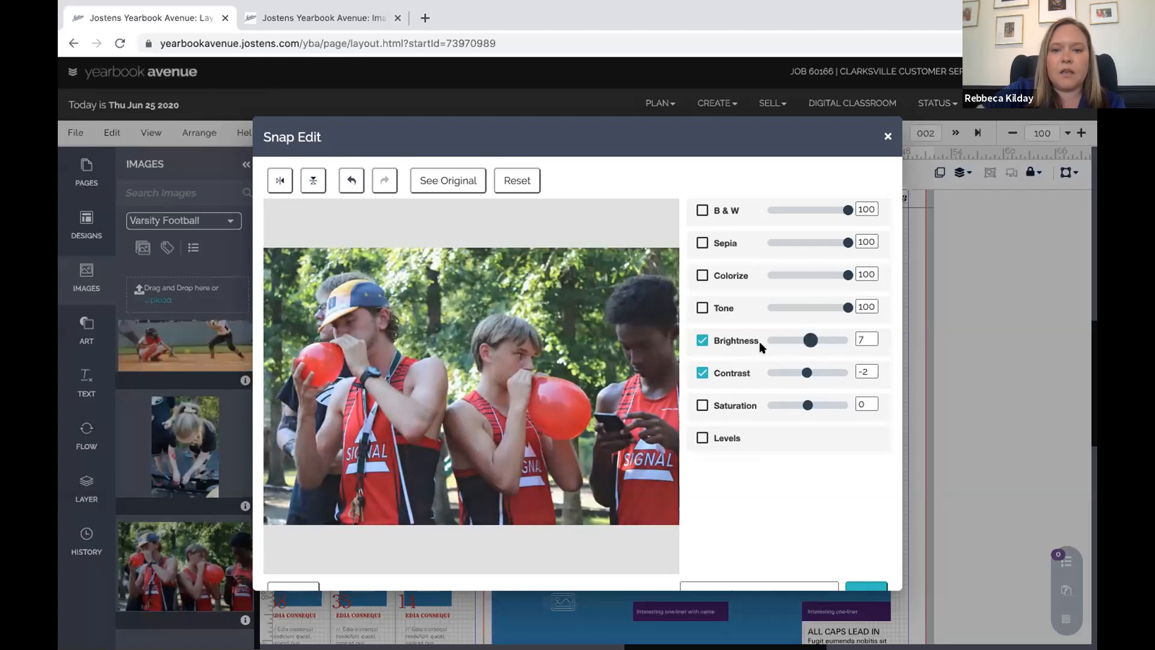
Turn off Brightness and Contrast, reapply B & W, and save the copy
{"action": "left_click", "coordinate": [702, 340]}
{"action": "left_click", "coordinate": [702, 371]}
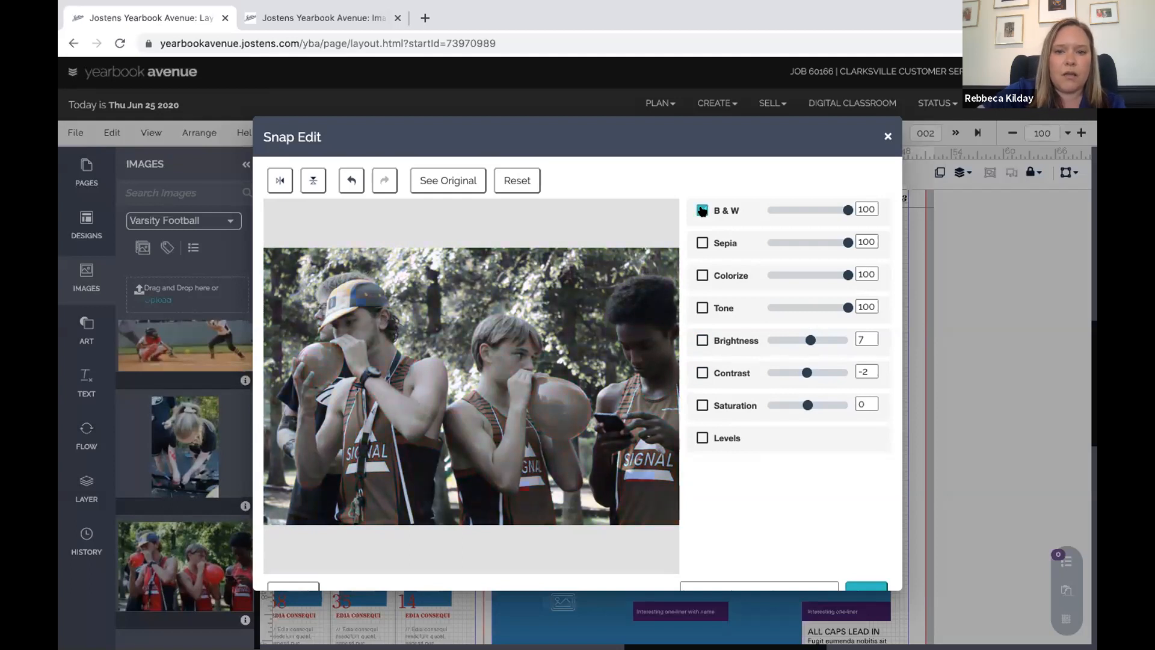
{"action": "left_click", "coordinate": [702, 210]}
{"action": "scroll", "coordinate": [667, 475], "scroll_direction": "down", "scroll_amount": 1}
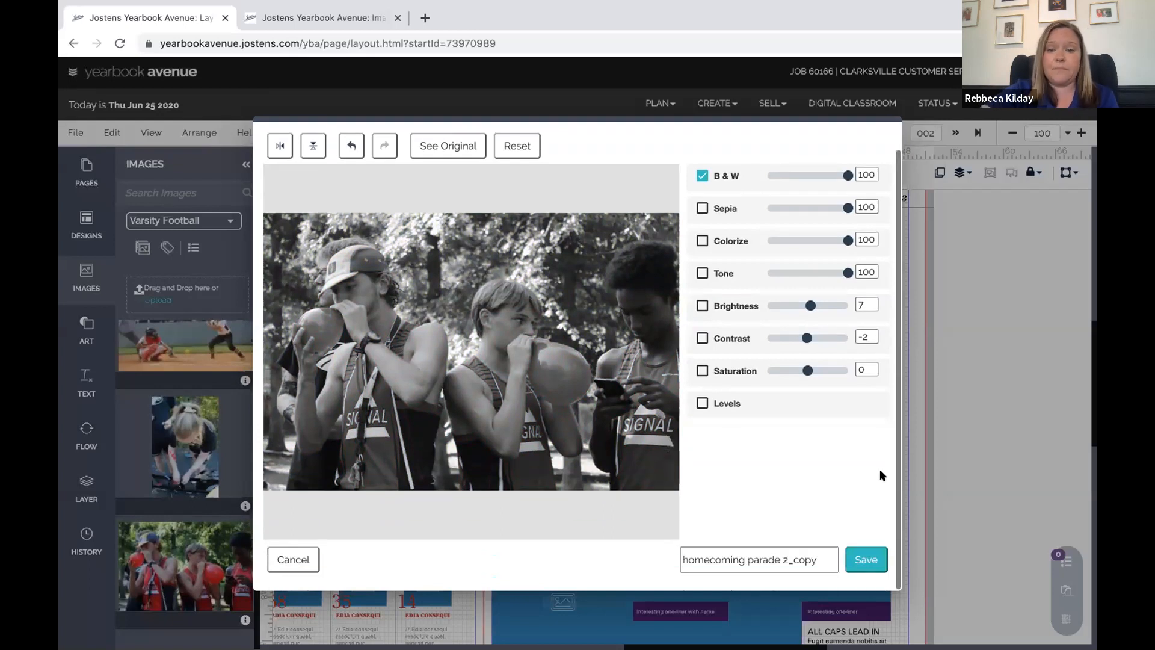
{"action": "left_click", "coordinate": [866, 560]}
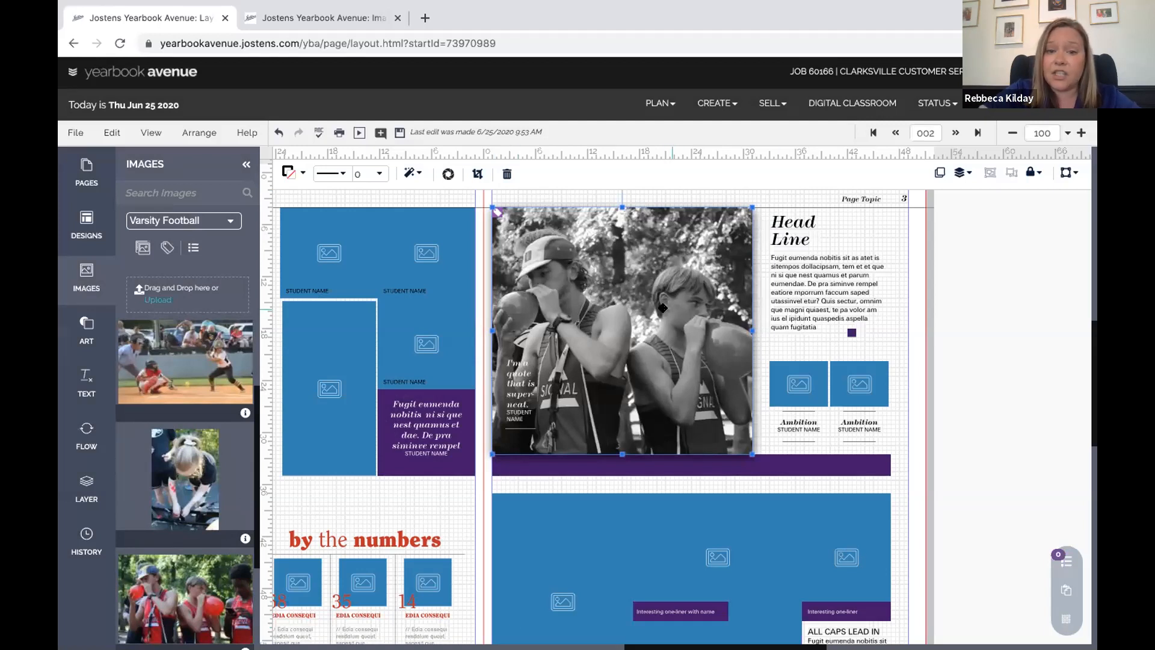
Scroll the Images panel to the new black-and-white homecoming parade 2_copy thumbnail
{"action": "scroll", "coordinate": [194, 498], "scroll_direction": "down", "scroll_amount": 1}
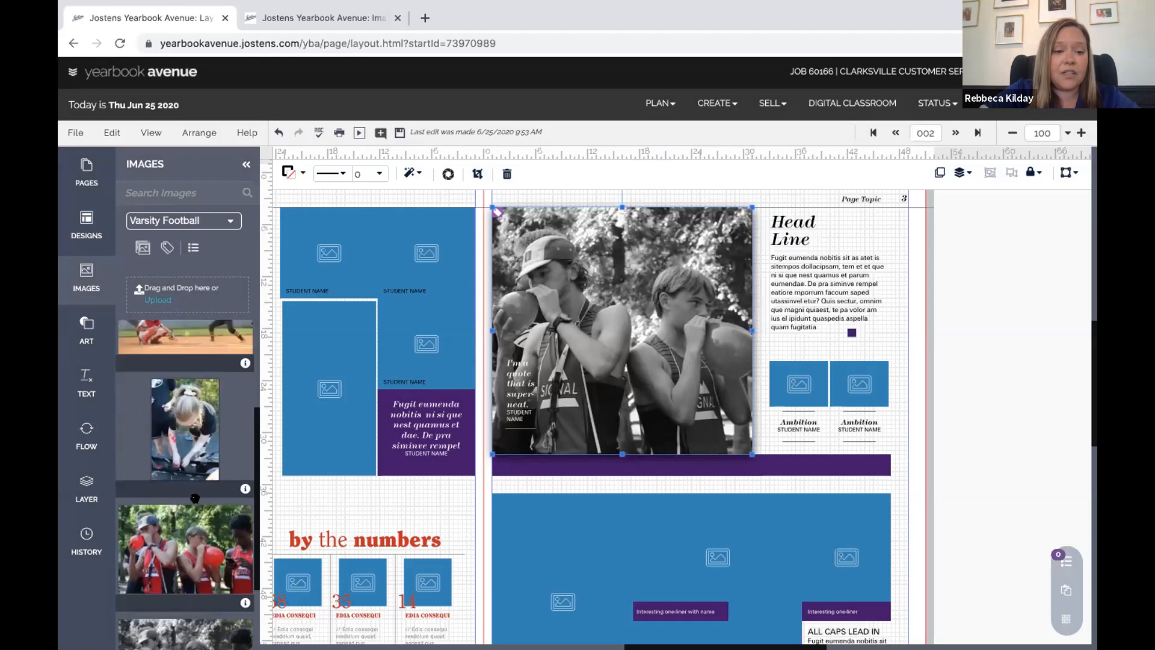
{"action": "scroll", "coordinate": [194, 498], "scroll_direction": "down", "scroll_amount": 2}
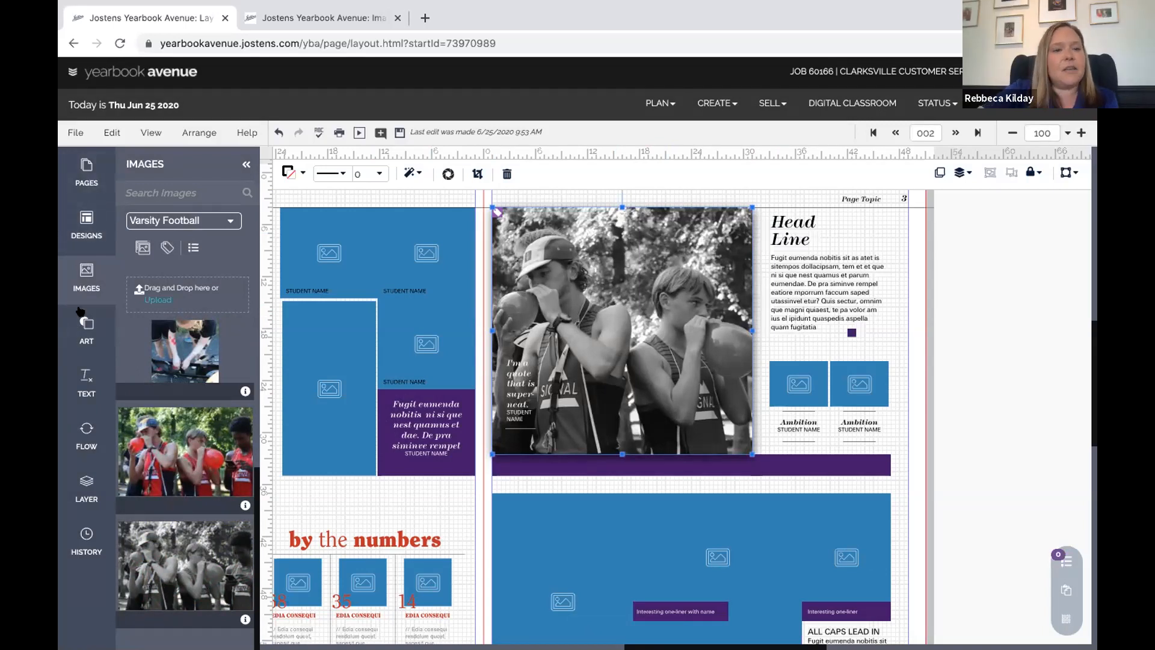
Zoom to 75% and add a square image frame beside the Headline text
{"action": "left_click", "coordinate": [84, 334]}
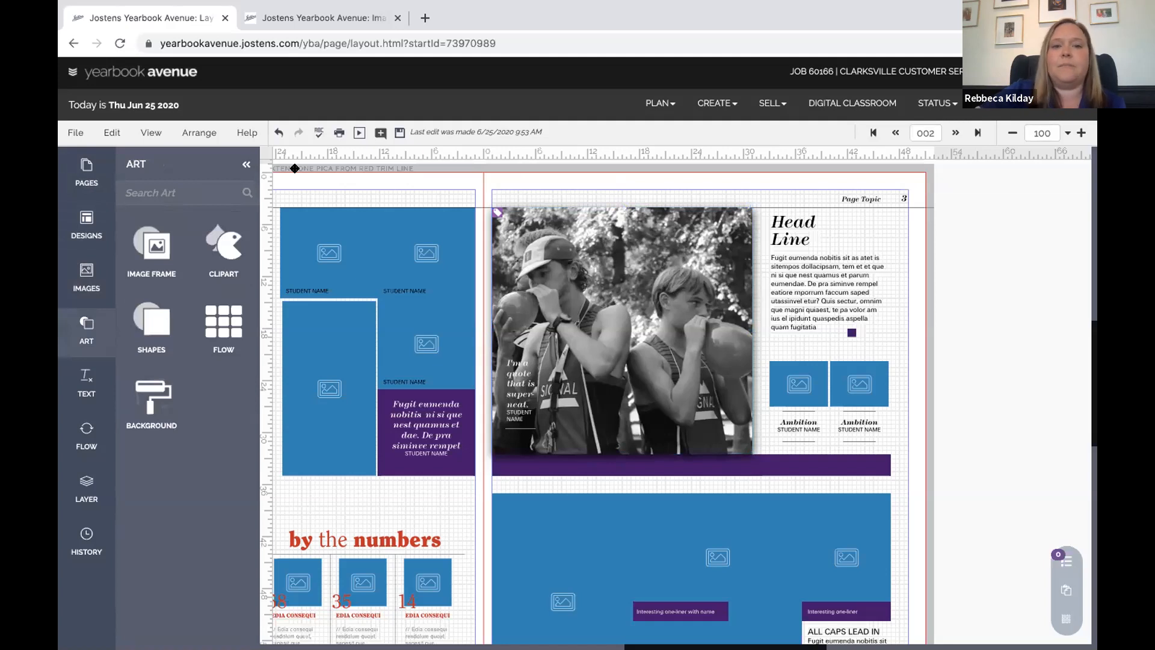
{"action": "left_click", "coordinate": [1011, 133]}
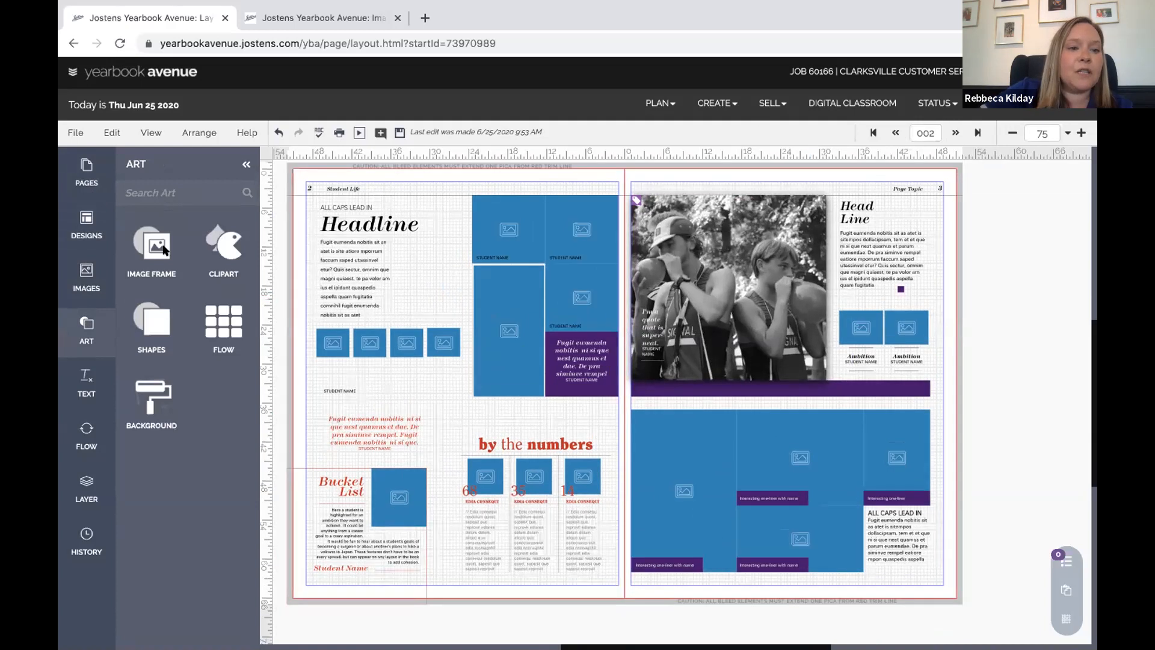
{"action": "left_click", "coordinate": [157, 246]}
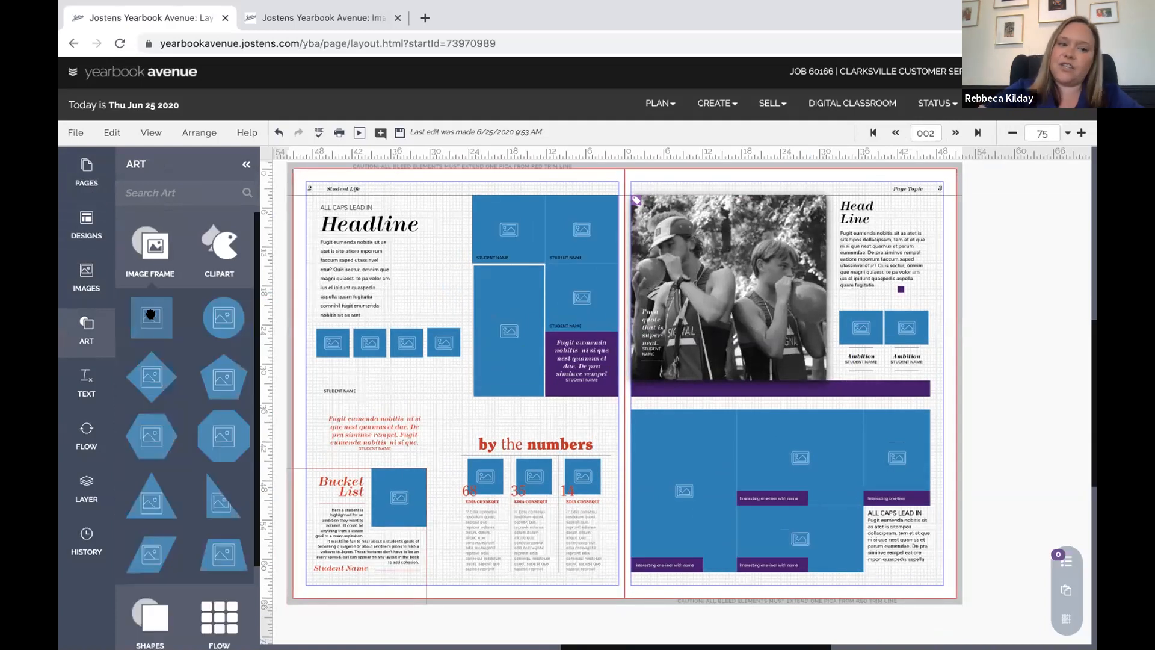
{"action": "left_click_drag", "start_coordinate": [198, 323], "coordinate": [431, 409]}
{"action": "left_click_drag", "start_coordinate": [423, 312], "coordinate": [434, 260]}
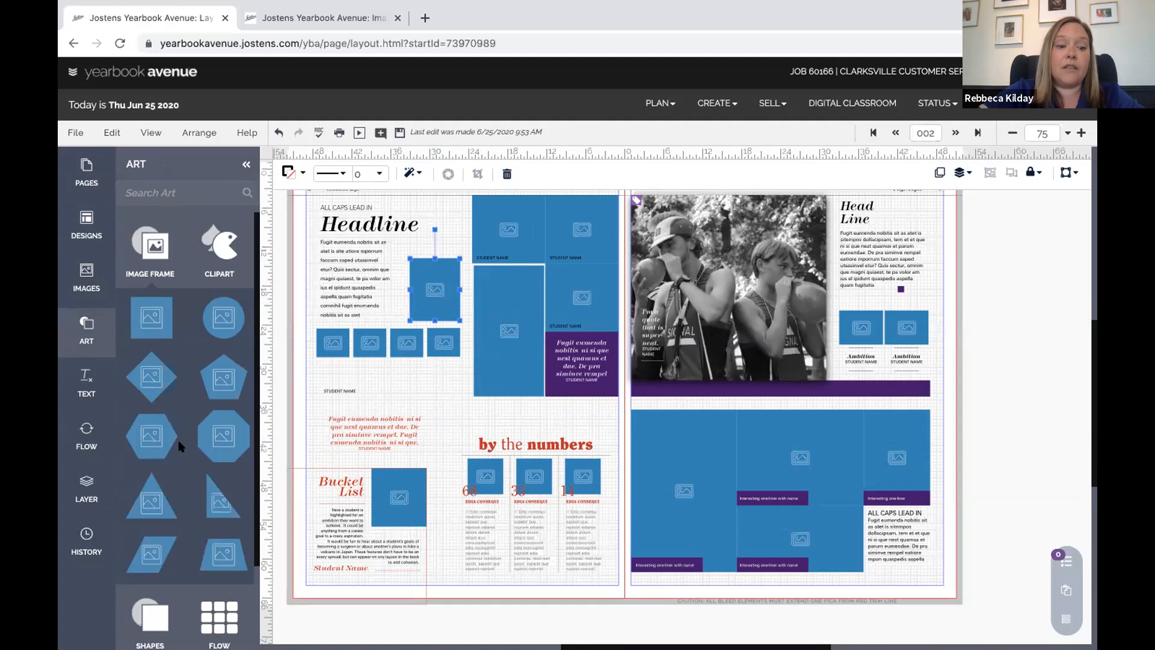
Place a plain rectangle shape from Shapes onto the spread
{"action": "scroll", "coordinate": [181, 447], "scroll_direction": "down", "scroll_amount": 2}
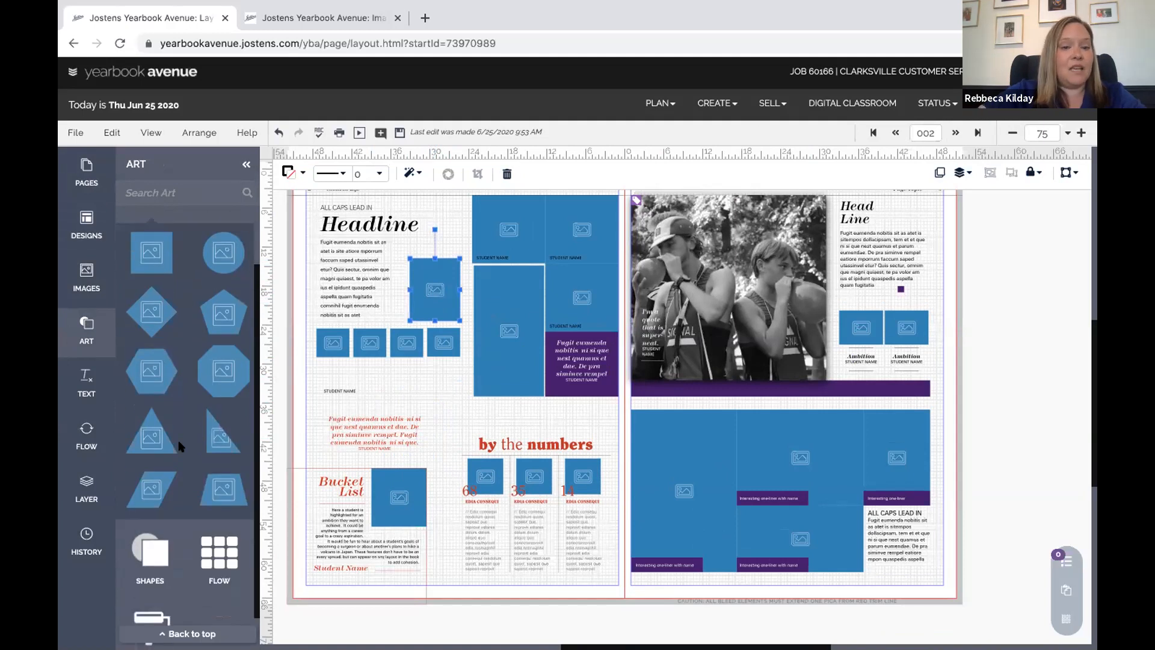
{"action": "scroll", "coordinate": [180, 446], "scroll_direction": "down", "scroll_amount": 1}
{"action": "left_click", "coordinate": [145, 504]}
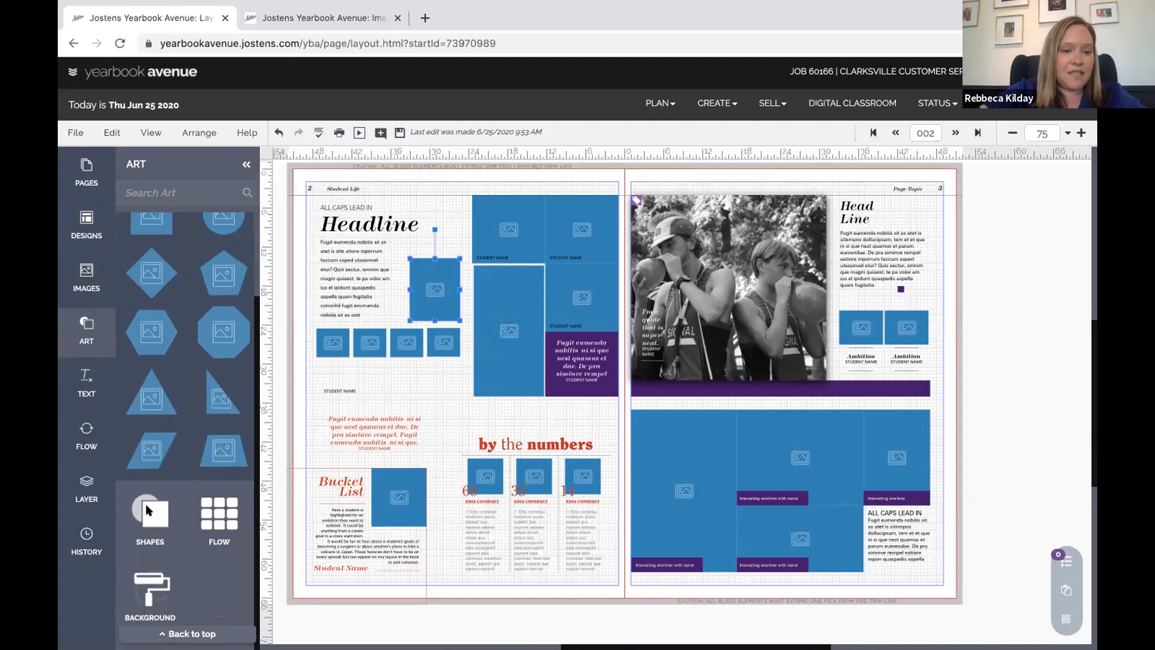
{"action": "left_click_drag", "start_coordinate": [167, 363], "coordinate": [479, 458]}
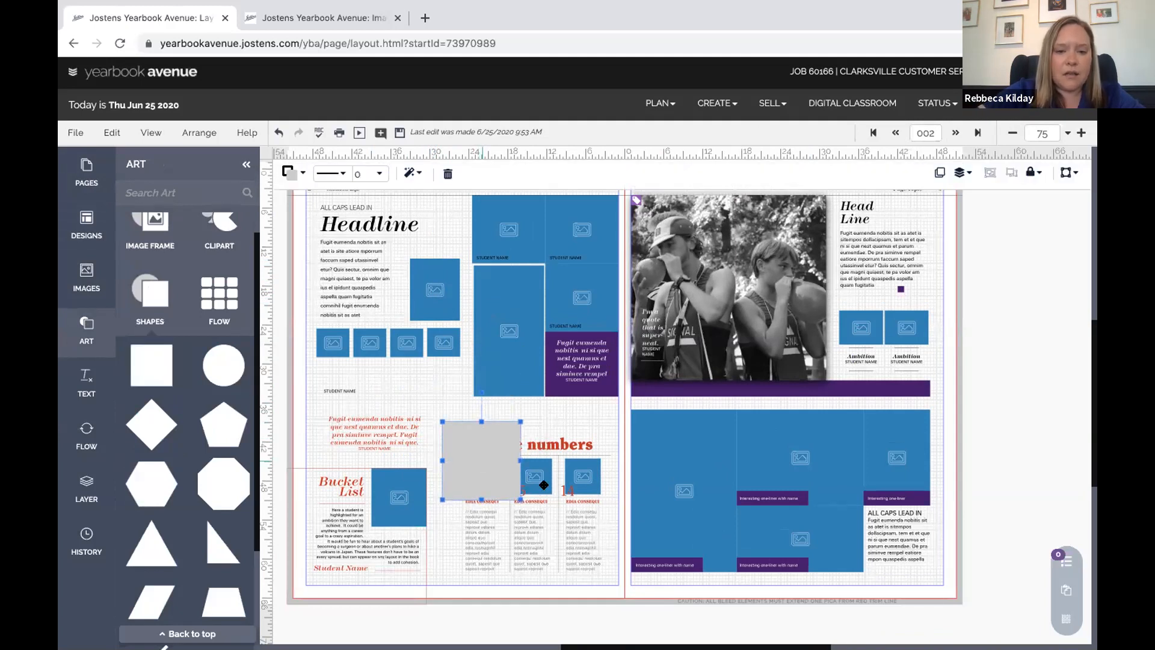
Enlarge the grey rectangle over the numbers section and fill it purple
{"action": "left_click_drag", "start_coordinate": [519, 498], "coordinate": [611, 578]}
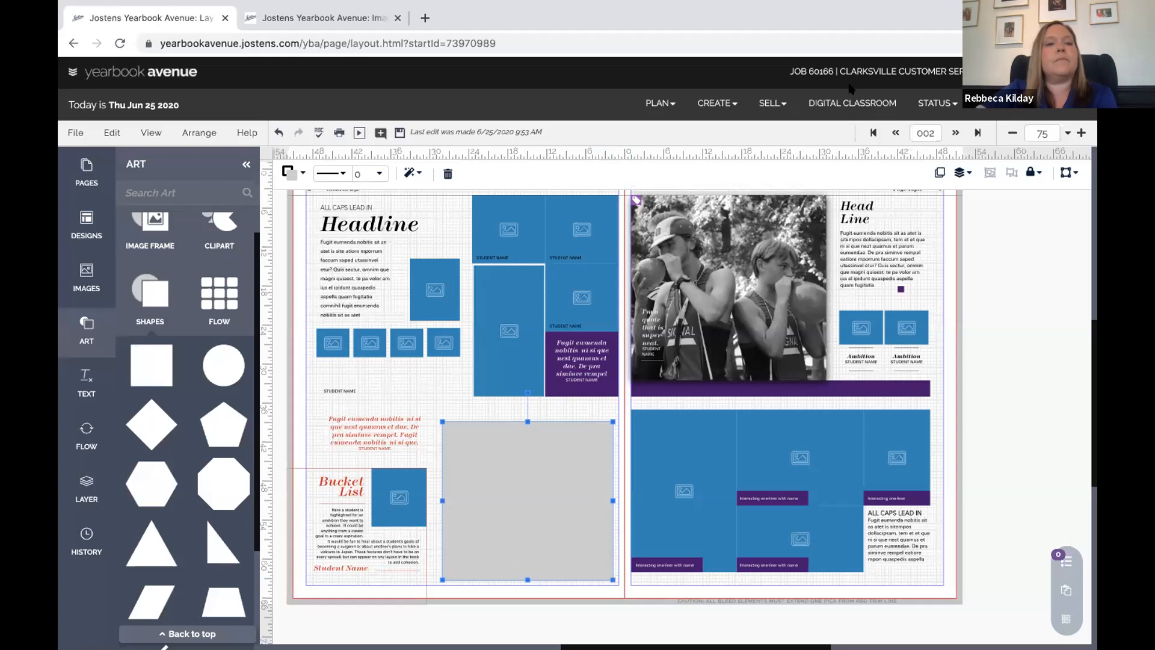
{"action": "left_click", "coordinate": [289, 174]}
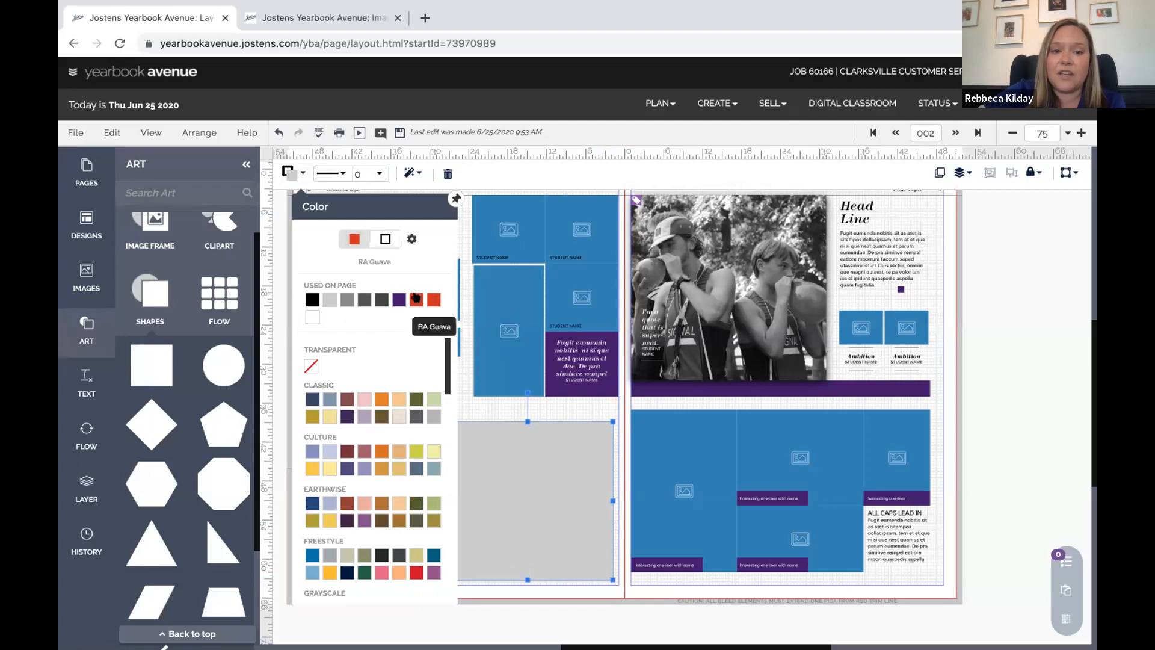
{"action": "left_click", "coordinate": [394, 294]}
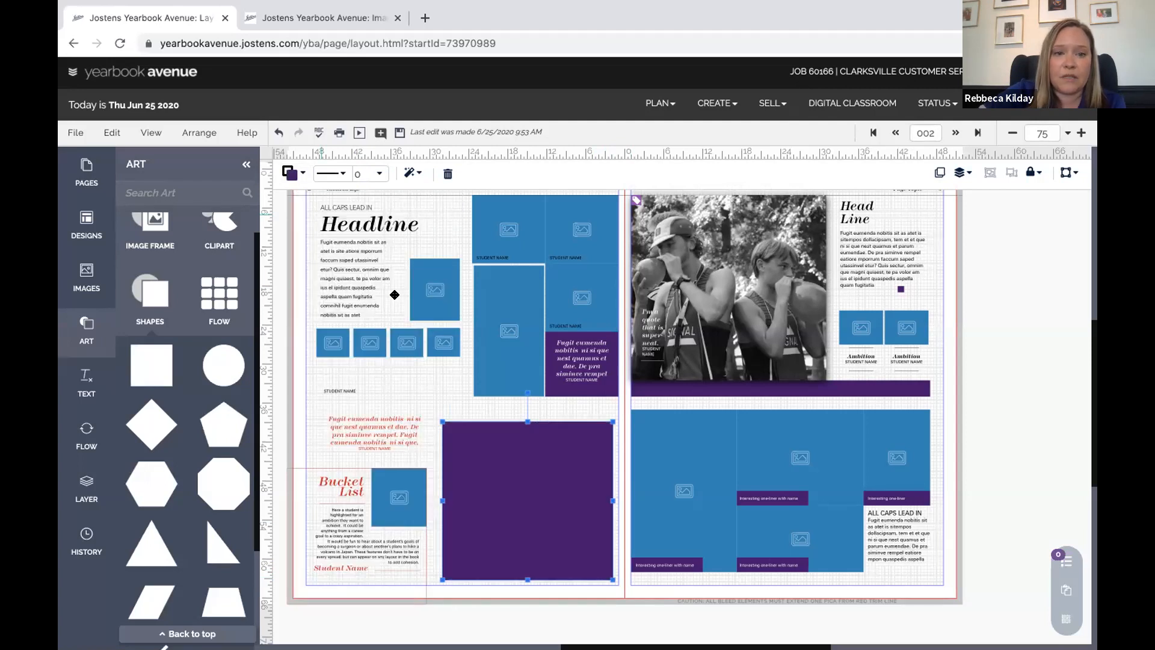
Send the purple box behind the 'by the numbers' heading and text, then shrink it
{"action": "left_click", "coordinate": [962, 173]}
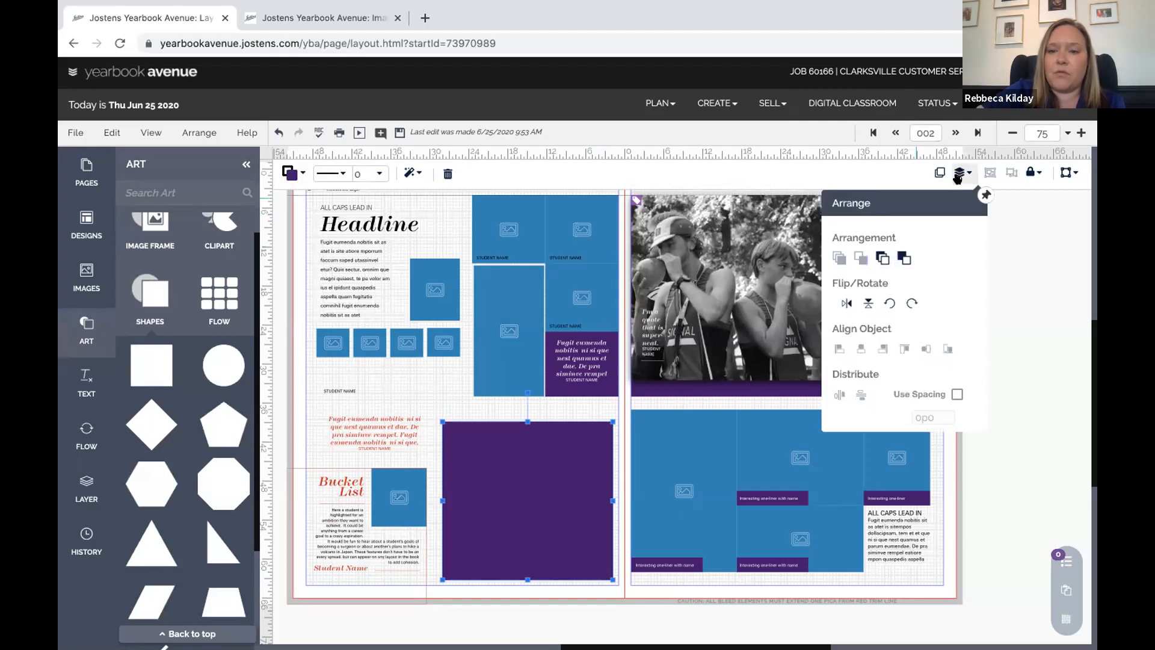
{"action": "left_click", "coordinate": [903, 258]}
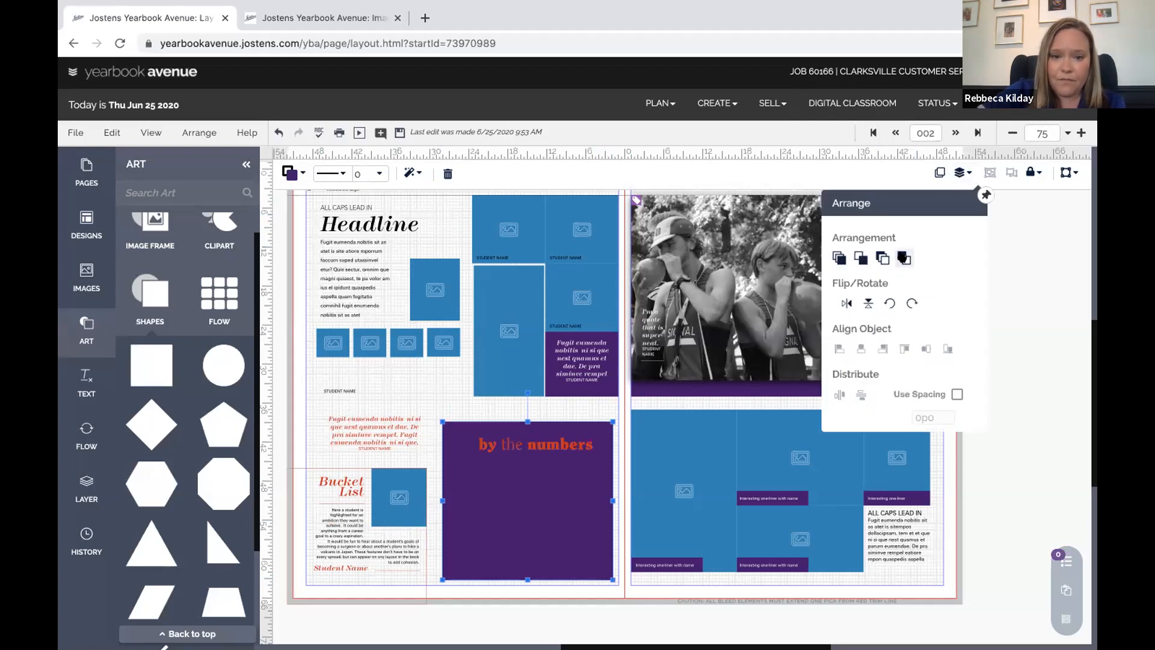
{"action": "left_click", "coordinate": [882, 258]}
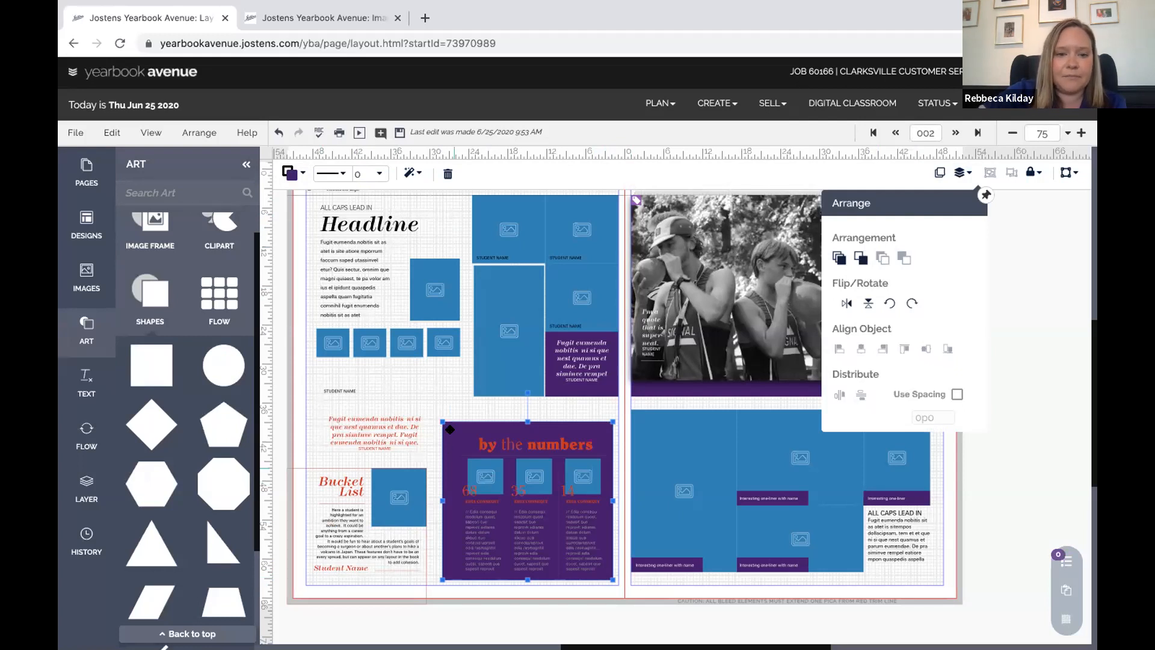
{"action": "left_click_drag", "start_coordinate": [439, 420], "coordinate": [453, 424]}
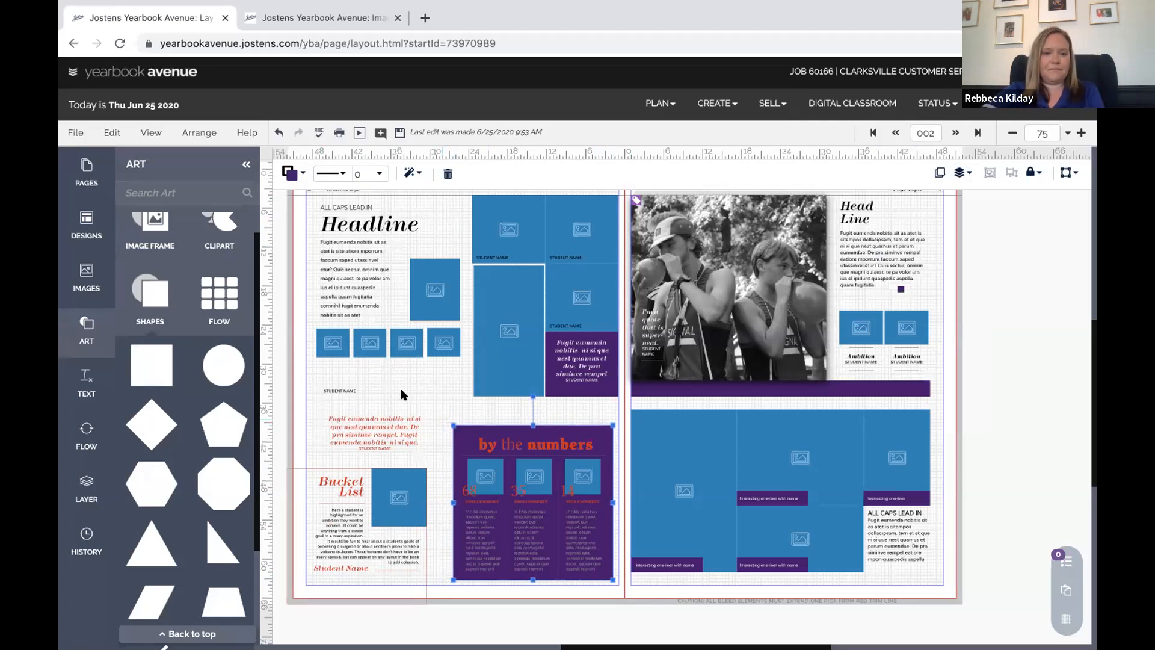
Apply the colourful doodle-pattern background from Art > Background to the left page
{"action": "scroll", "coordinate": [200, 532], "scroll_direction": "down", "scroll_amount": 1}
{"action": "scroll", "coordinate": [200, 531], "scroll_direction": "up", "scroll_amount": 1}
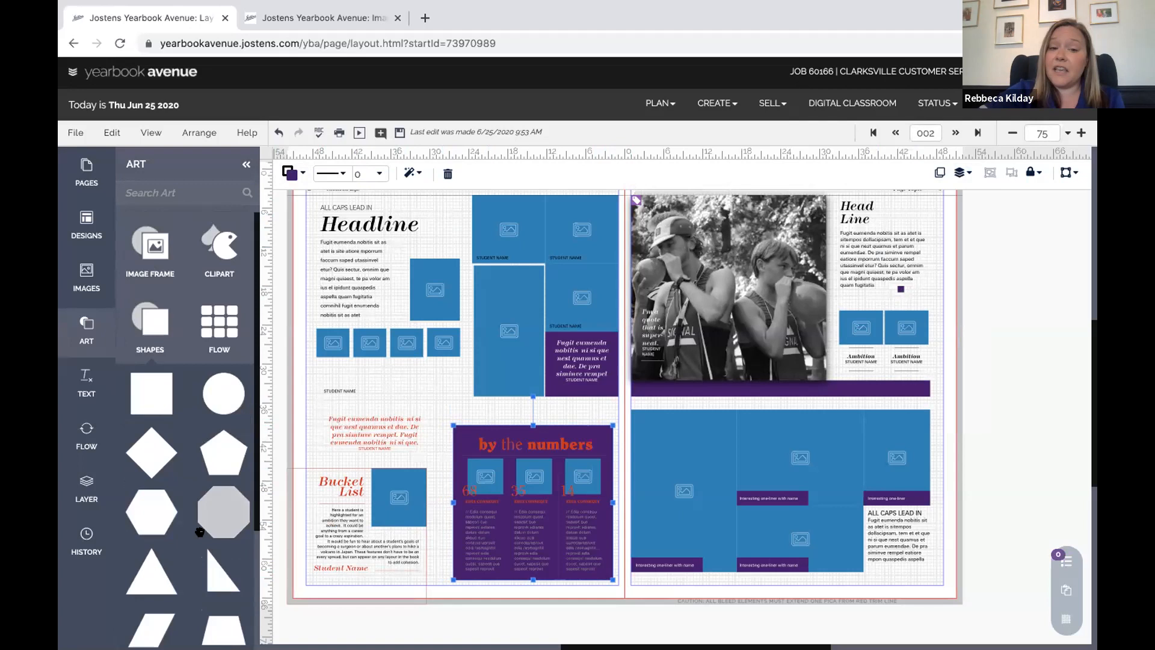
{"action": "scroll", "coordinate": [349, 415], "scroll_direction": "up", "scroll_amount": 1}
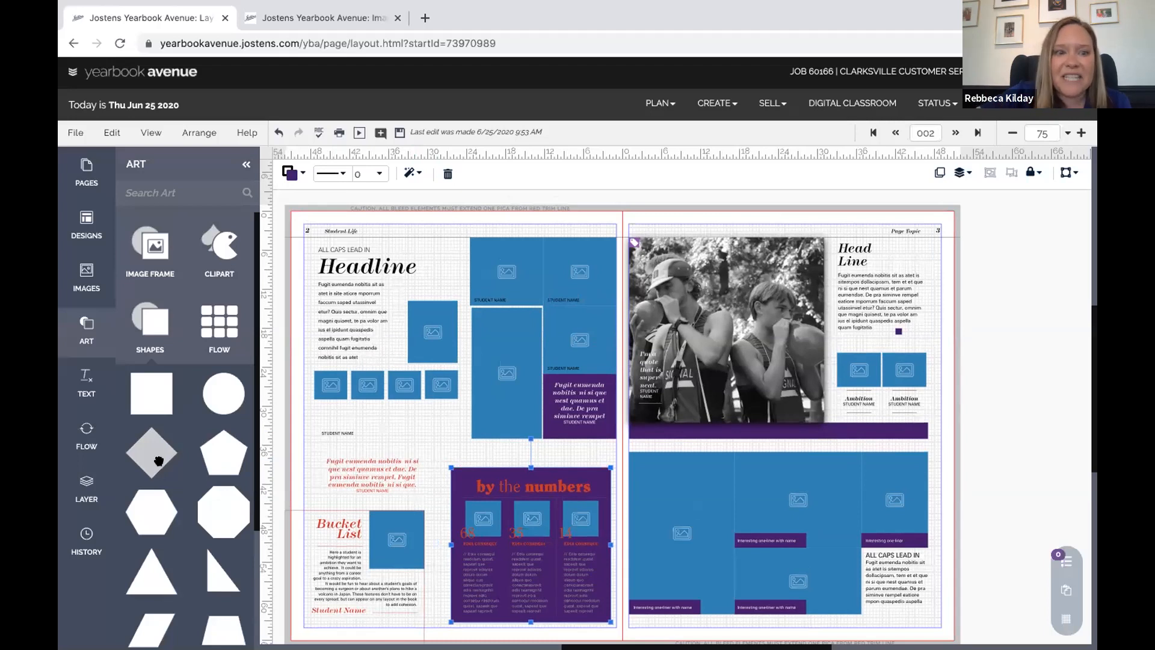
{"action": "scroll", "coordinate": [193, 530], "scroll_direction": "down", "scroll_amount": 1}
{"action": "scroll", "coordinate": [193, 529], "scroll_direction": "down", "scroll_amount": 3}
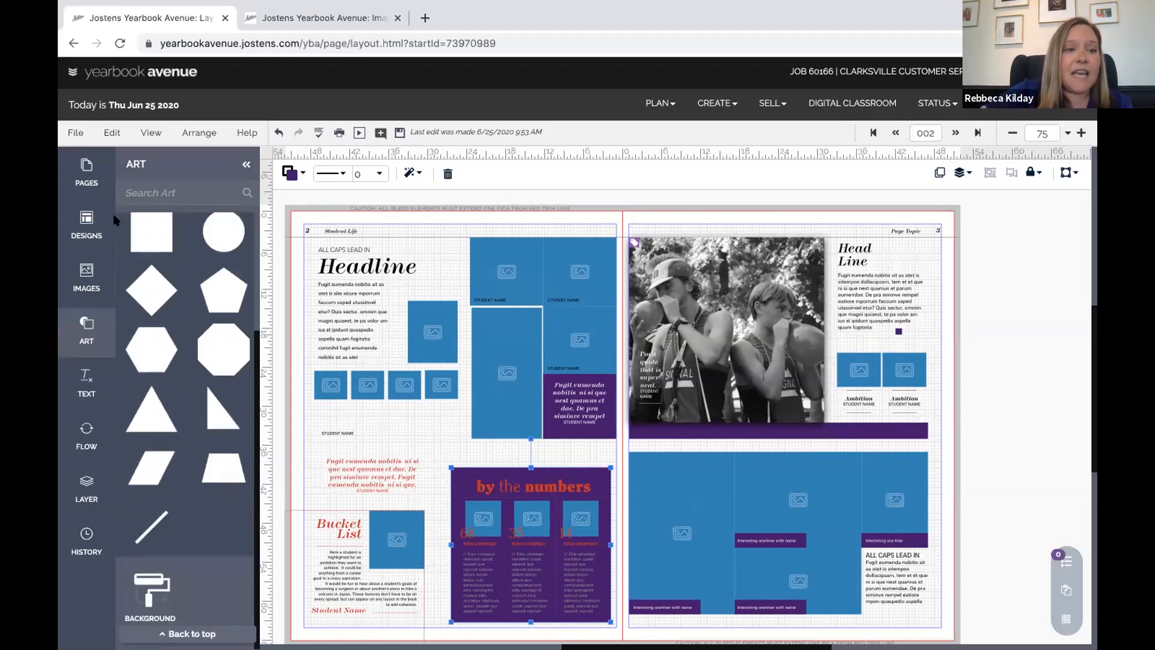
{"action": "left_click", "coordinate": [154, 586]}
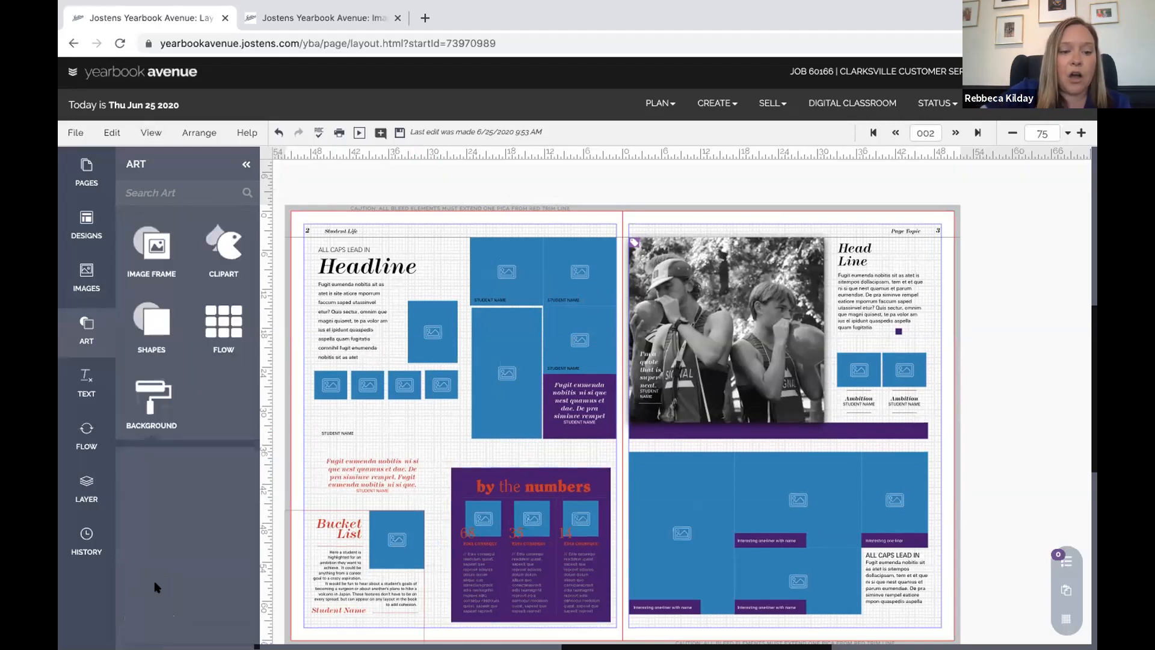
{"action": "scroll", "coordinate": [154, 576], "scroll_direction": "down", "scroll_amount": 10}
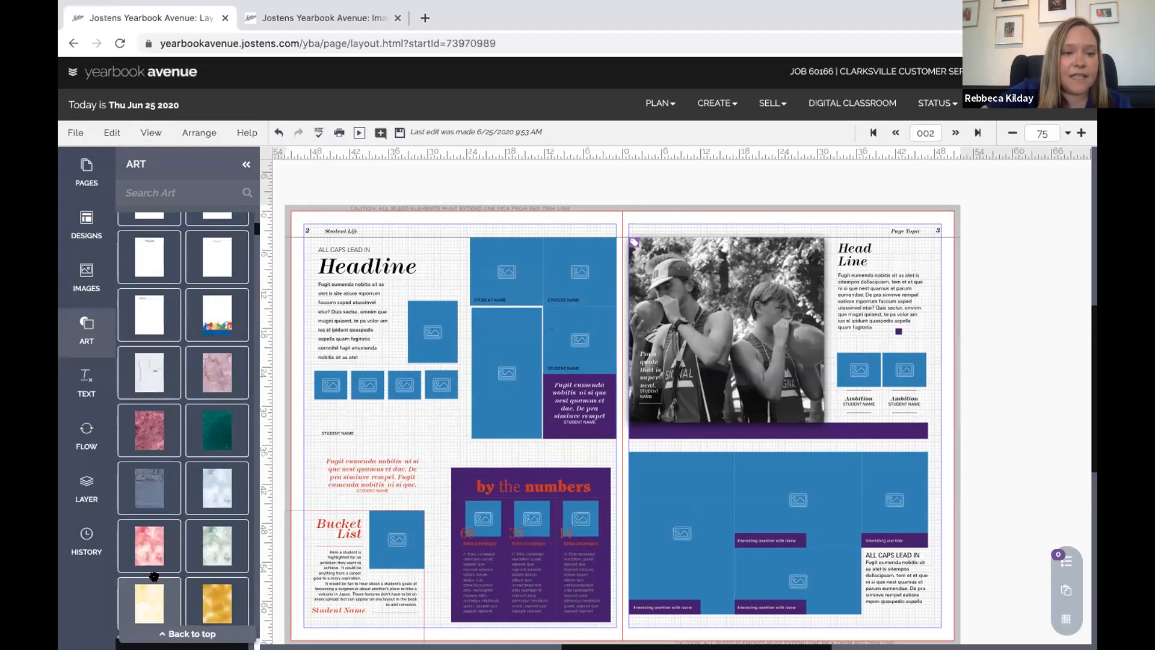
{"action": "scroll", "coordinate": [153, 576], "scroll_direction": "down", "scroll_amount": 10}
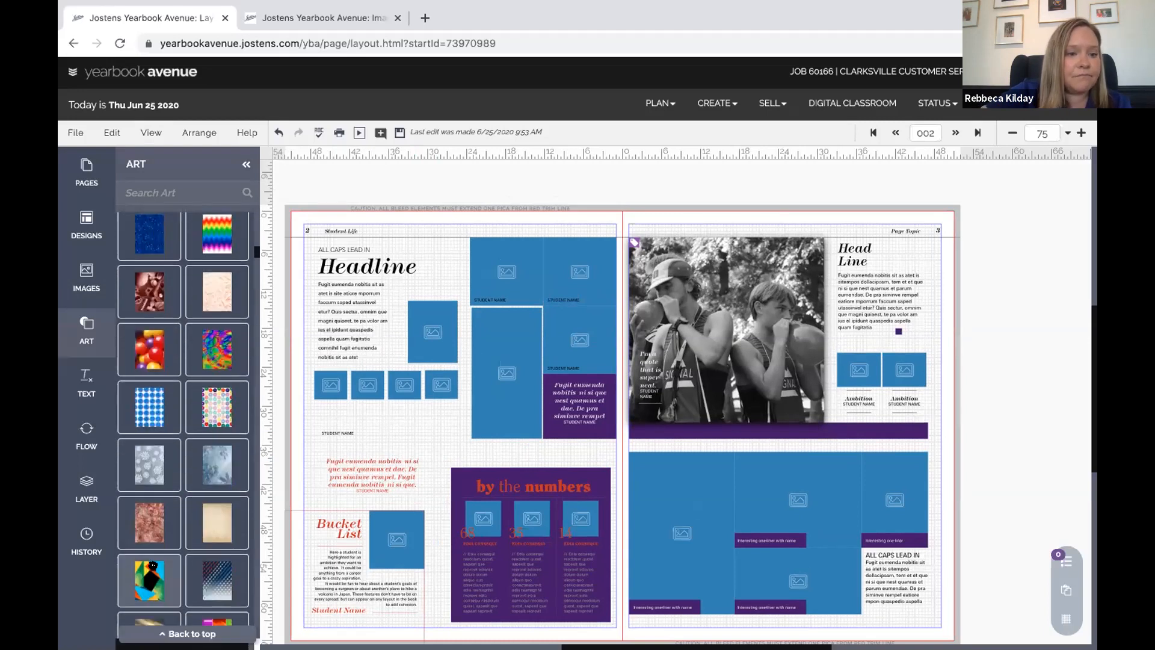
{"action": "scroll", "coordinate": [153, 283], "scroll_direction": "up", "scroll_amount": 15}
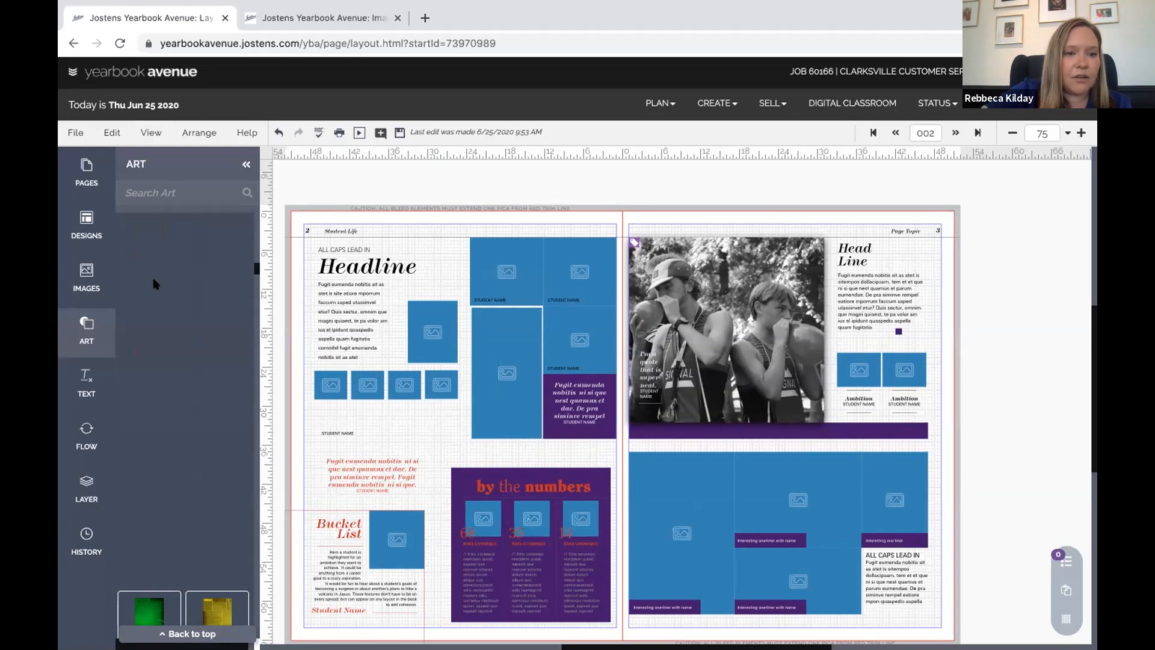
{"action": "scroll", "coordinate": [163, 439], "scroll_direction": "down", "scroll_amount": 3}
{"action": "scroll", "coordinate": [153, 439], "scroll_direction": "up", "scroll_amount": 2}
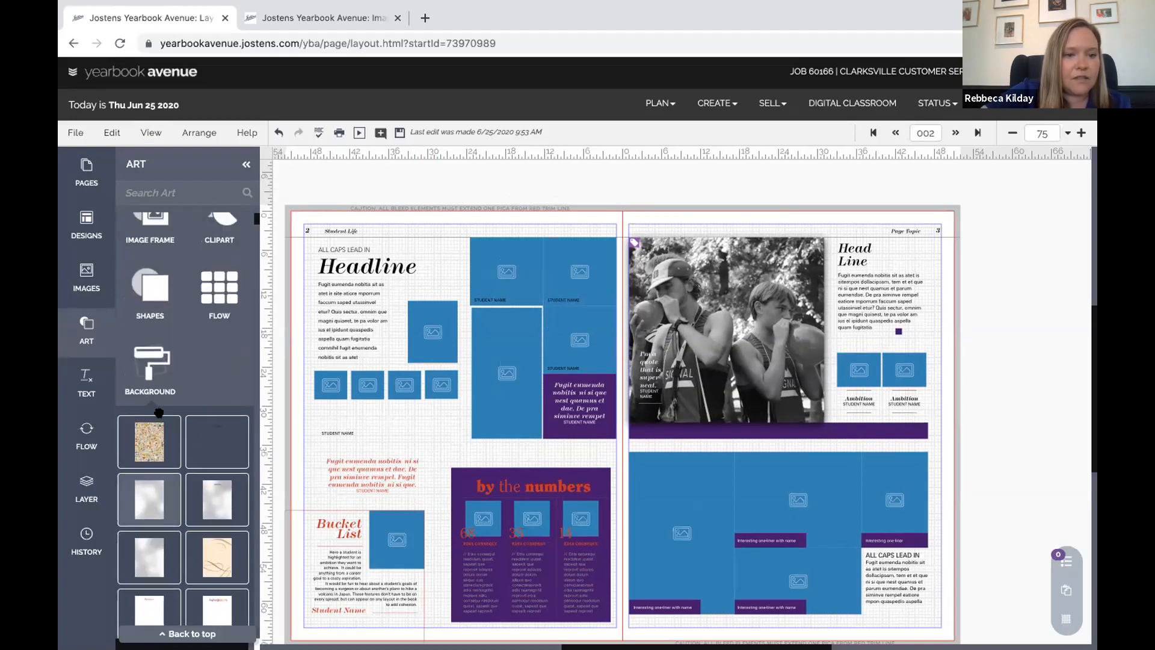
{"action": "left_click_drag", "start_coordinate": [450, 420], "coordinate": [452, 424]}
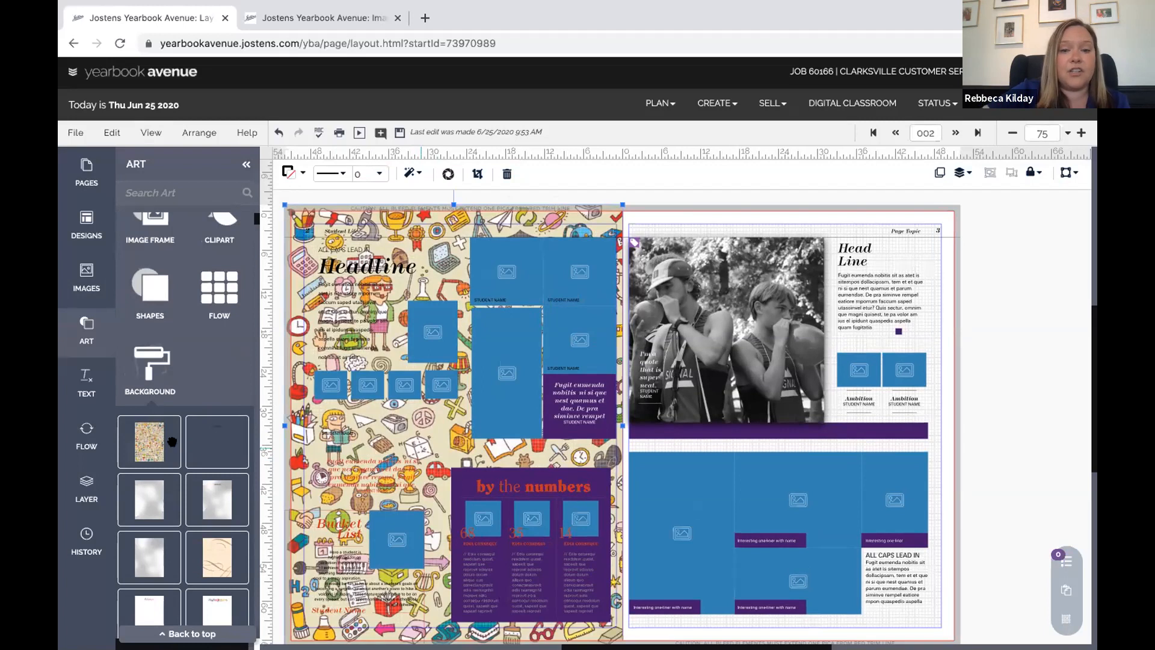
Change the left page's background colour to CS Mint Cream
{"action": "right_click", "coordinate": [537, 229]}
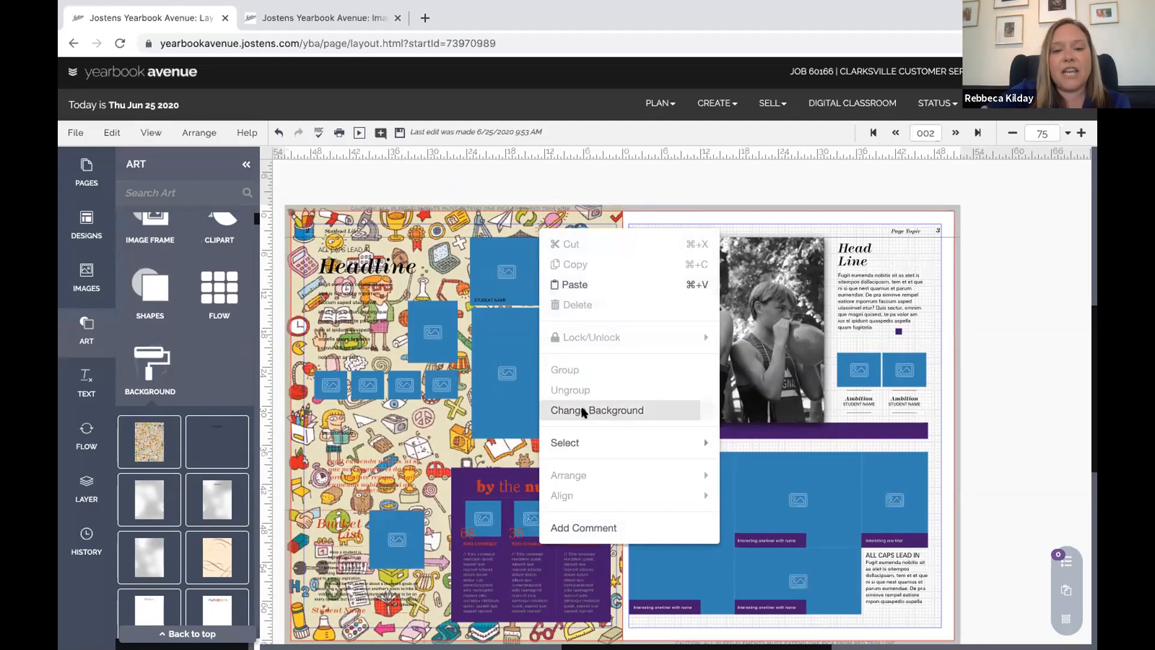
{"action": "left_click", "coordinate": [583, 412]}
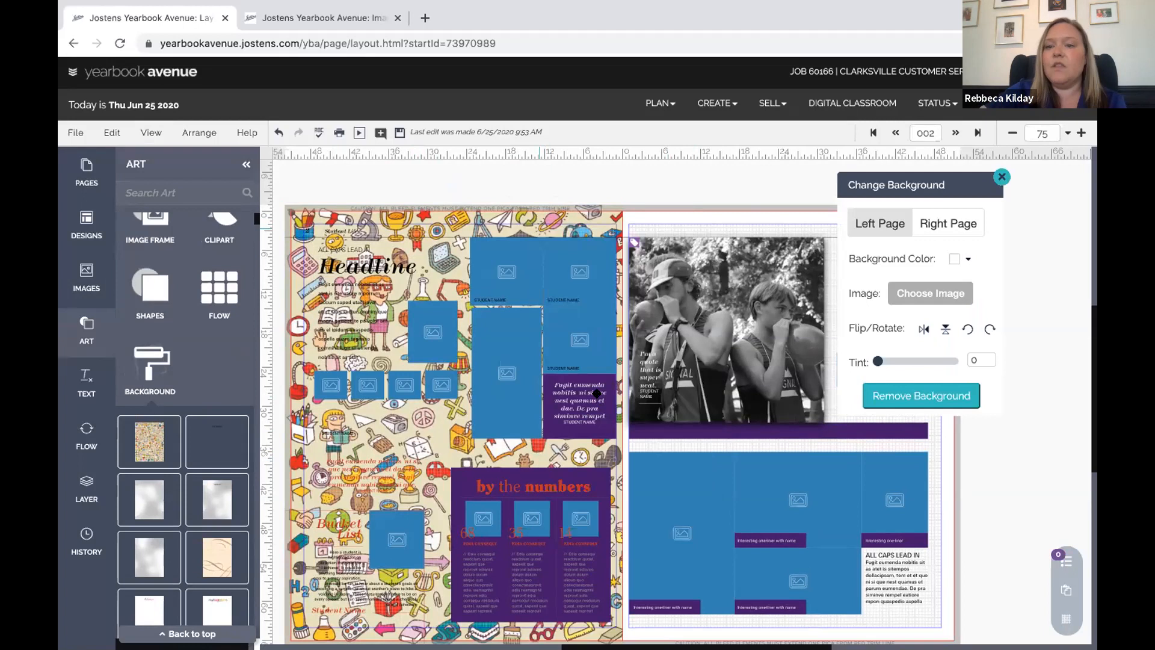
{"action": "left_click", "coordinate": [968, 258]}
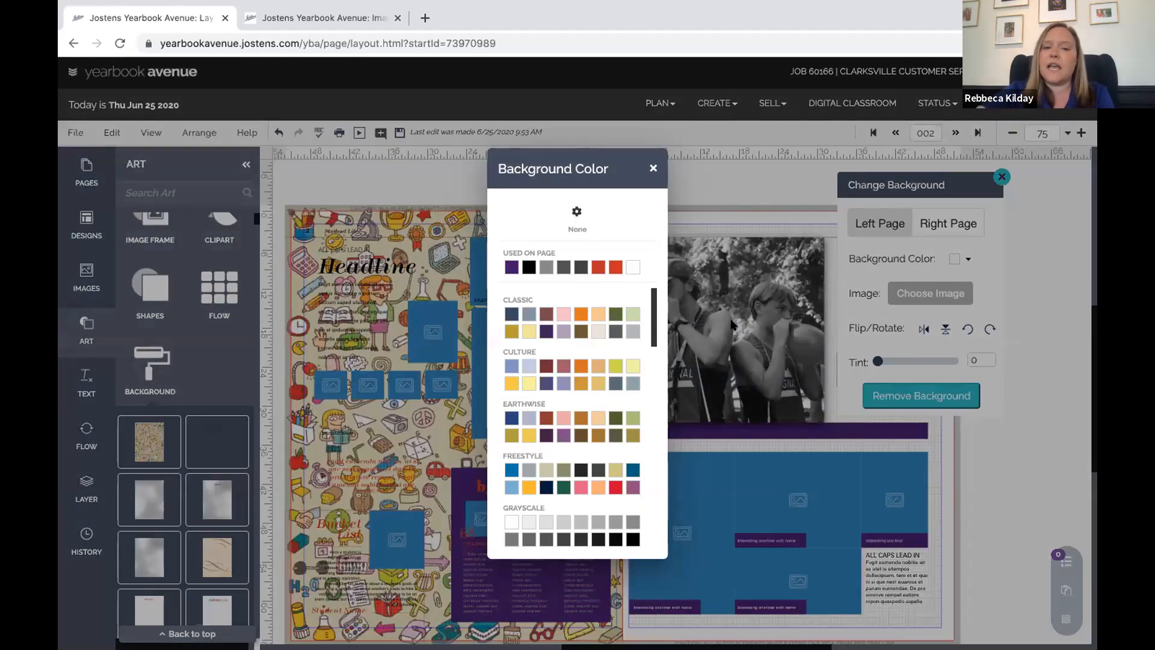
{"action": "left_click", "coordinate": [631, 313]}
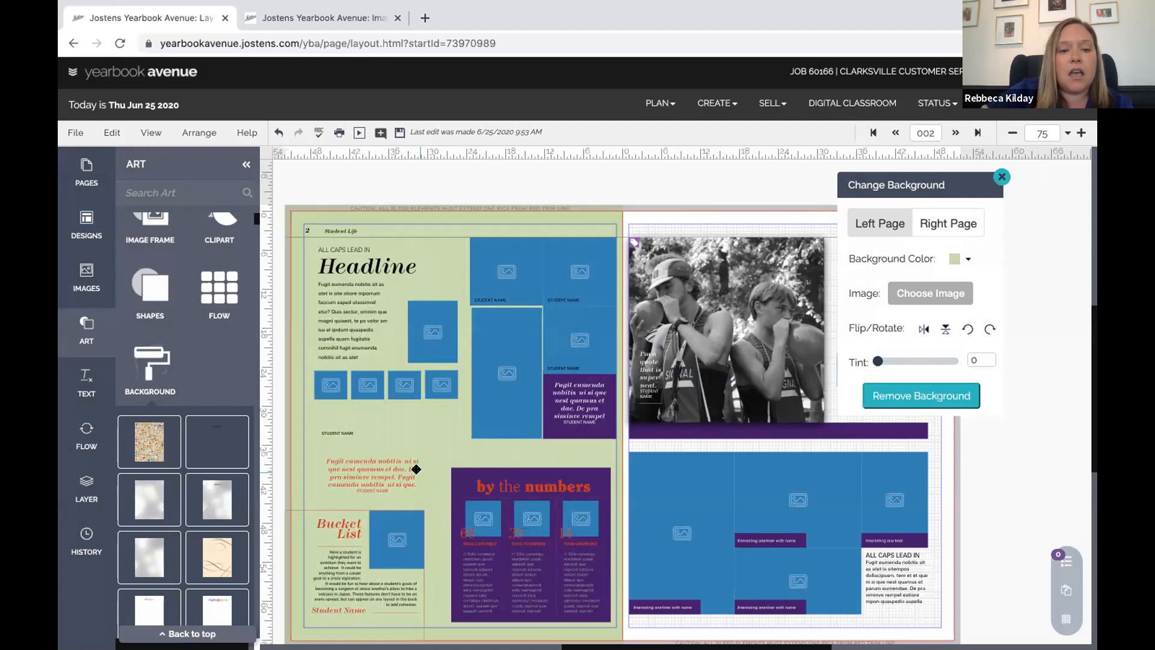
{"action": "scroll", "coordinate": [416, 468], "scroll_direction": "down", "scroll_amount": 2}
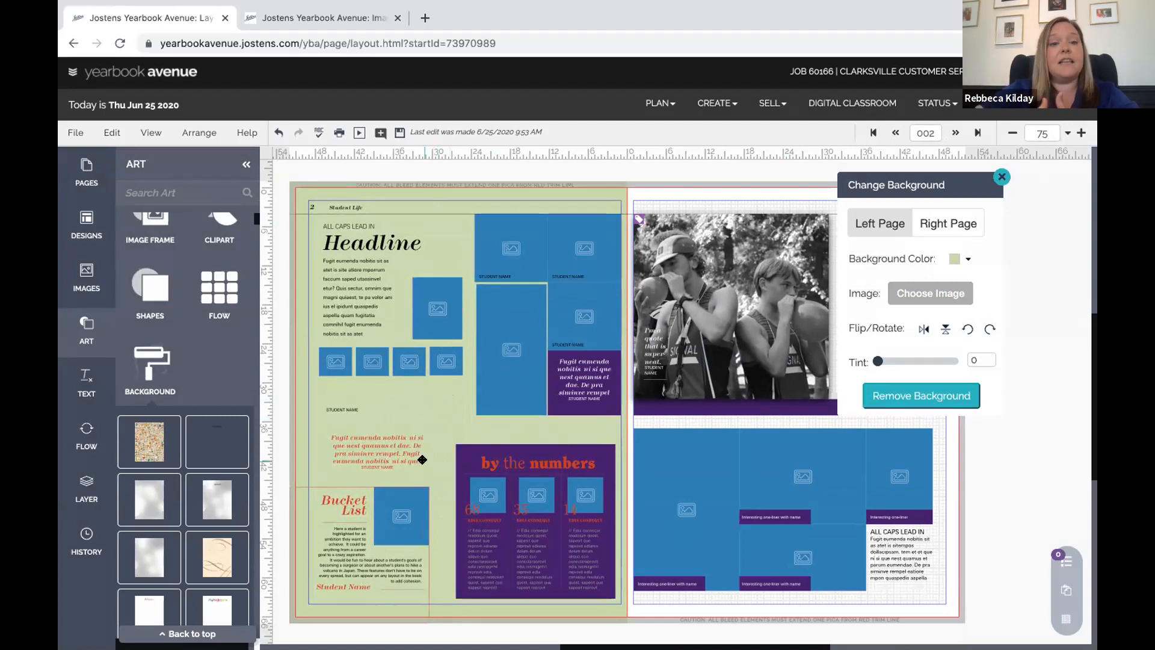
Close the Change Background panel and toggle the layout grid off and back on
{"action": "left_click", "coordinate": [439, 319]}
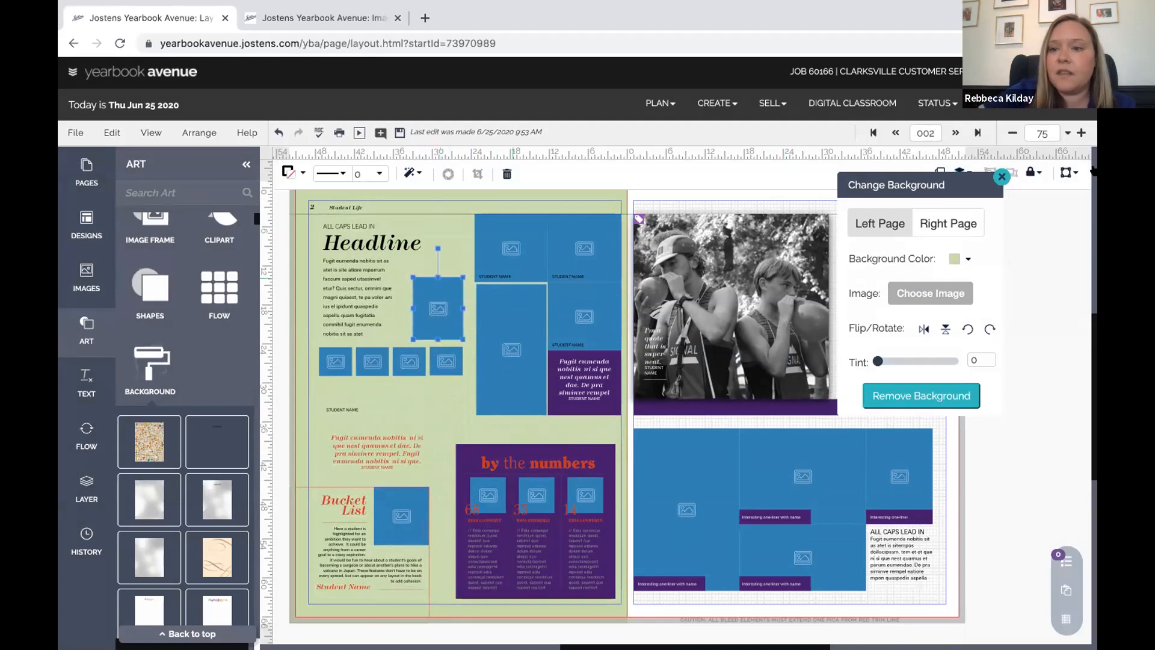
{"action": "left_click", "coordinate": [1001, 176]}
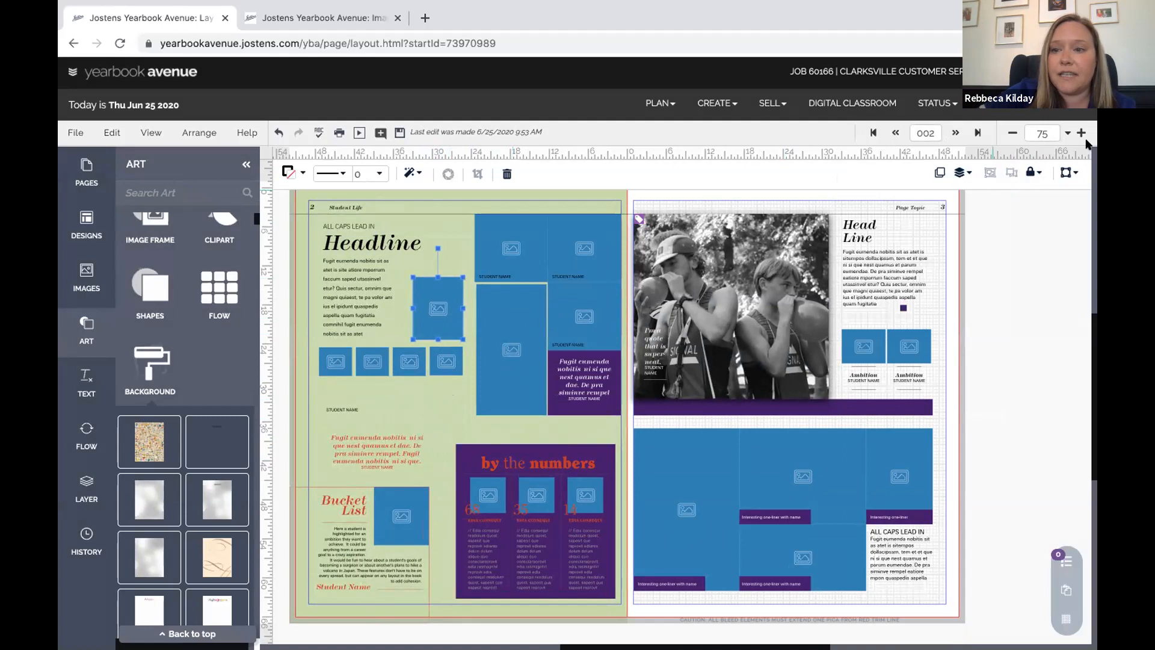
{"action": "scroll", "coordinate": [900, 385], "scroll_direction": "right", "scroll_amount": 3}
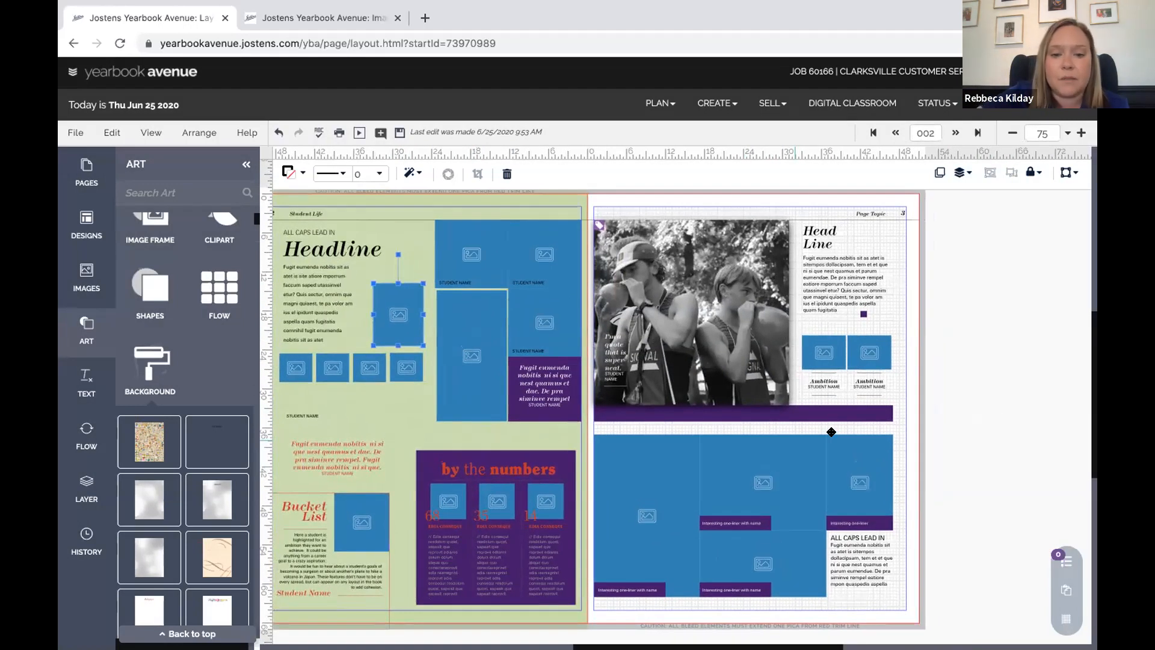
{"action": "scroll", "coordinate": [830, 431], "scroll_direction": "left", "scroll_amount": 2}
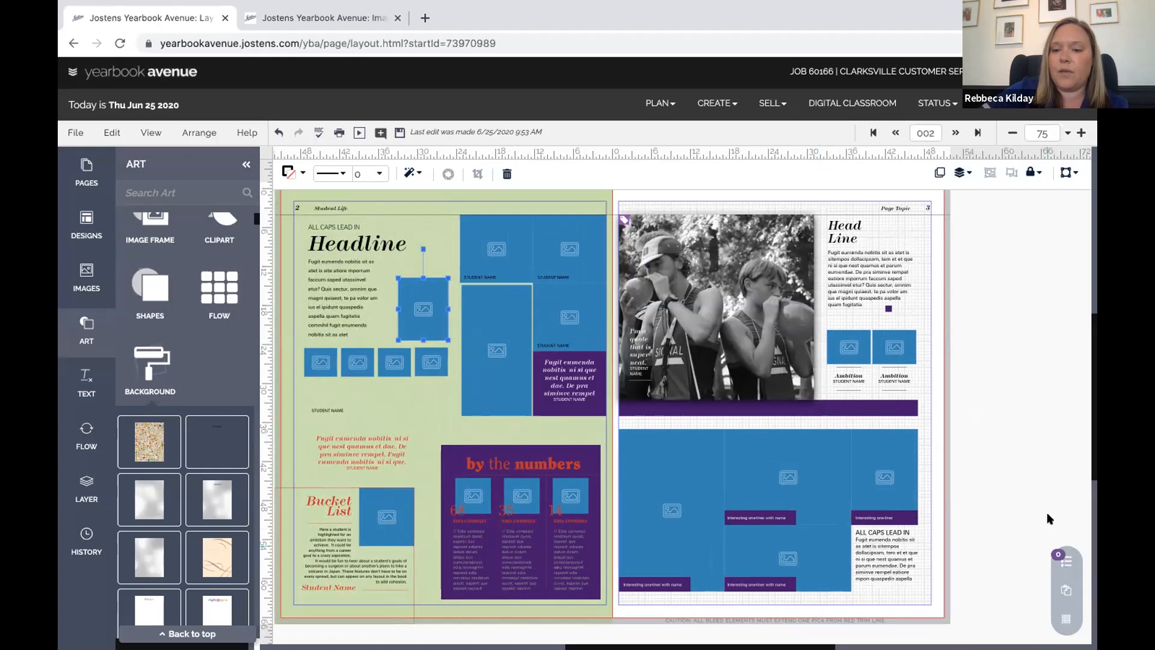
{"action": "left_click", "coordinate": [1065, 620]}
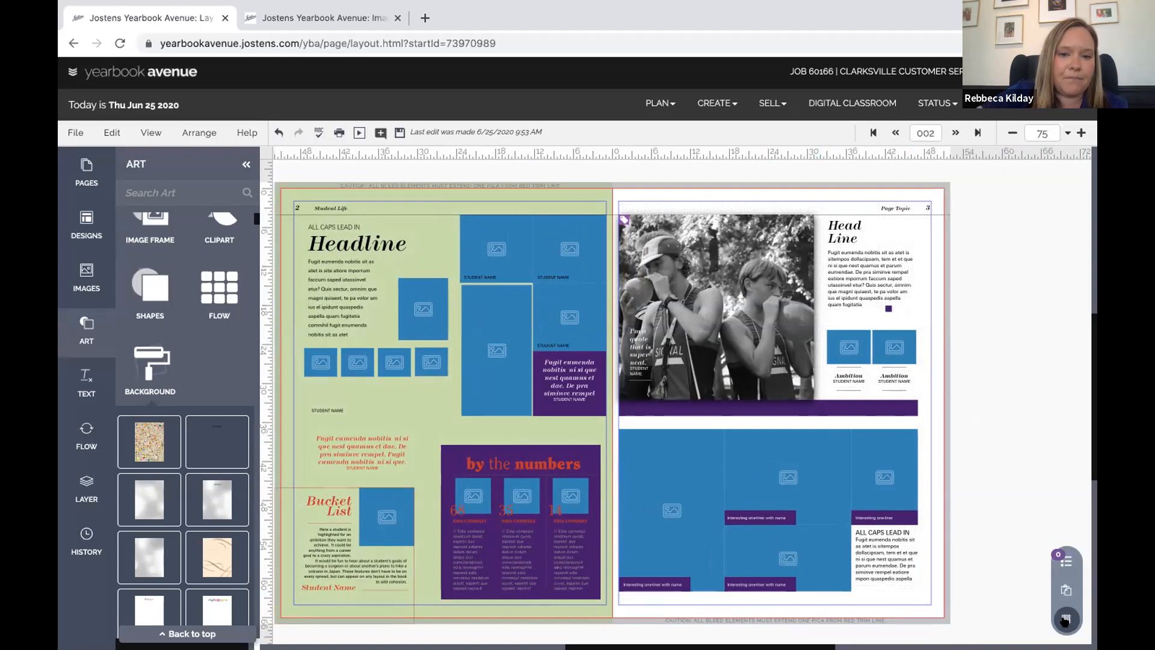
{"action": "left_click", "coordinate": [1065, 621]}
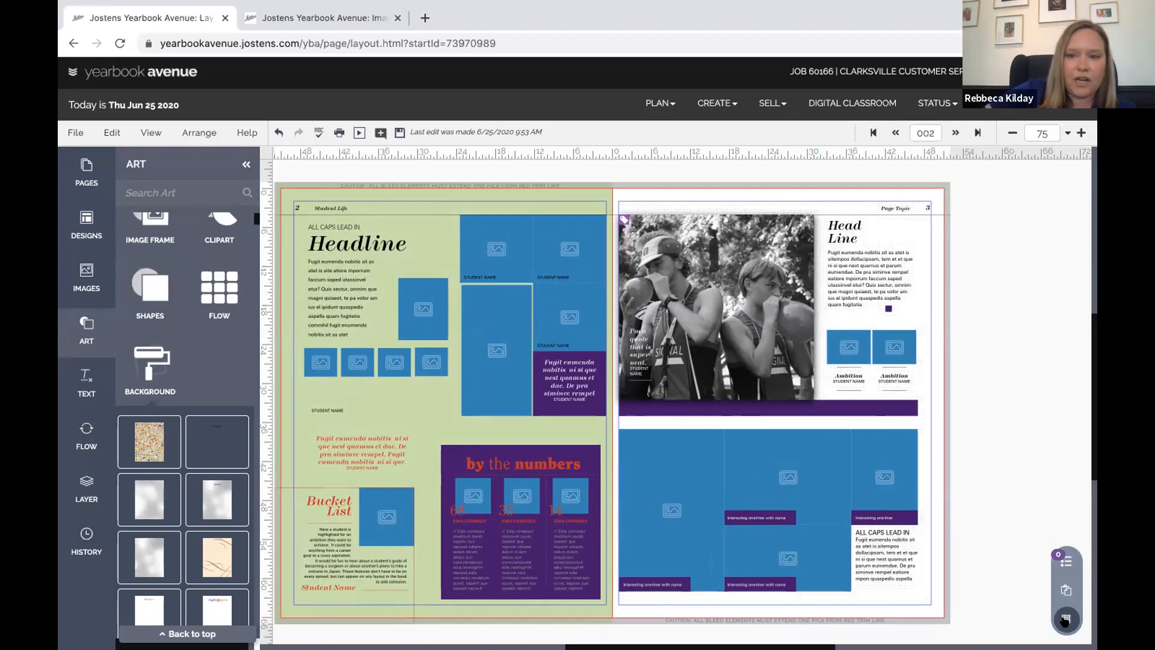
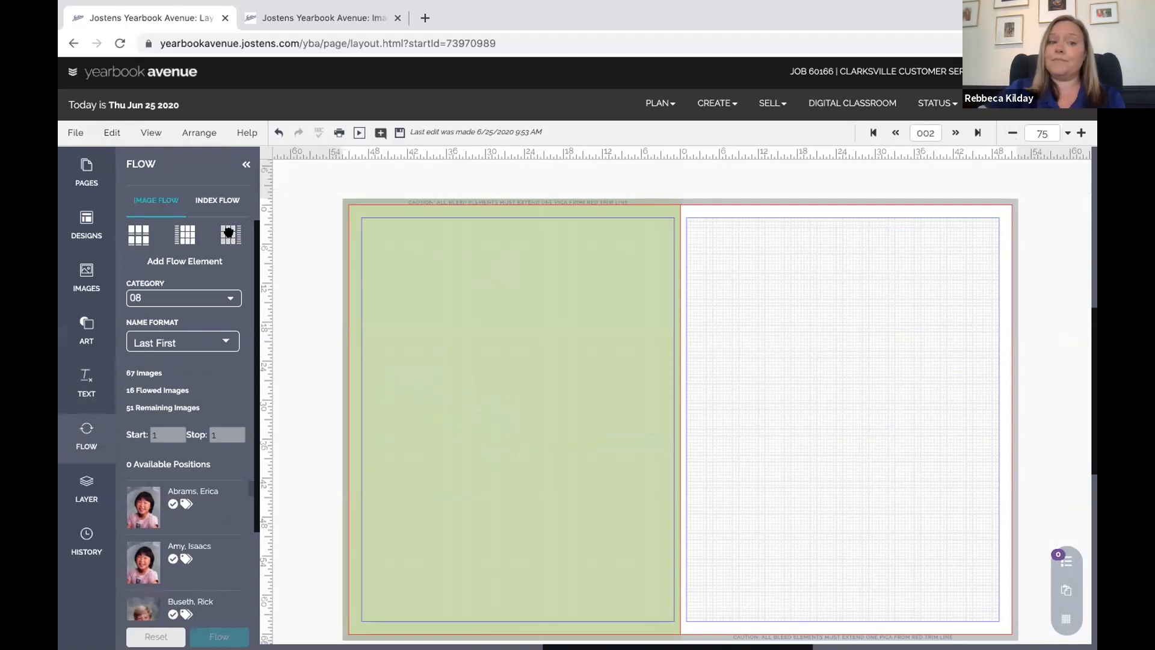
Add a portrait flow grid to the right page and move its detached Flow Options over the left page
{"action": "left_click", "coordinate": [853, 398]}
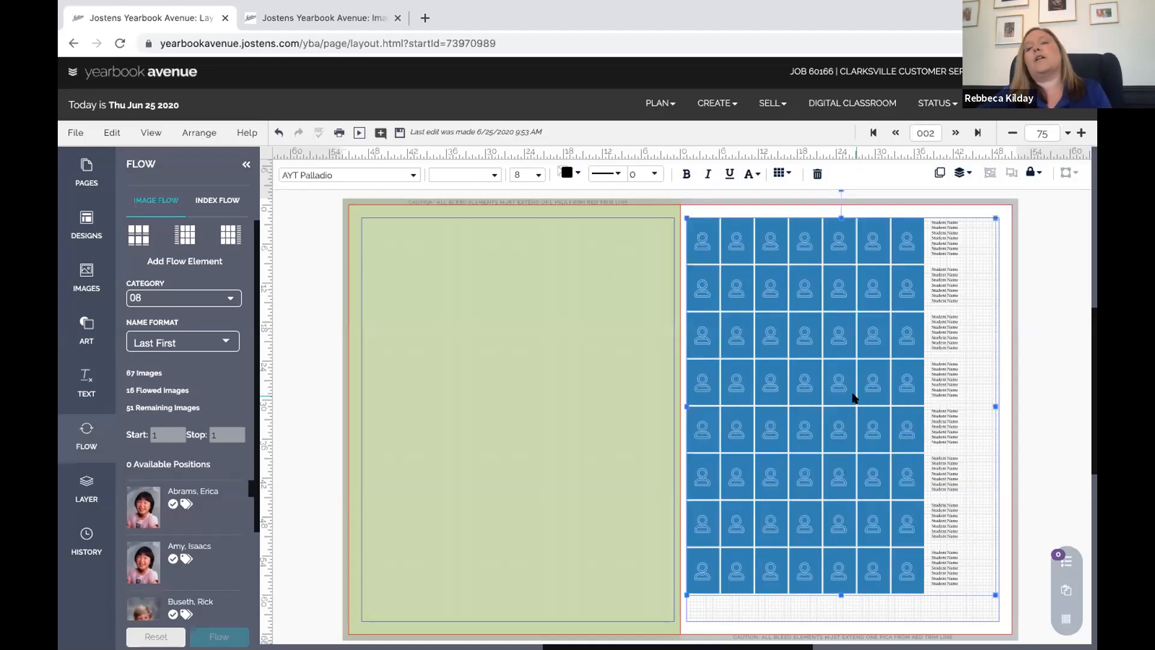
{"action": "left_click", "coordinate": [781, 173]}
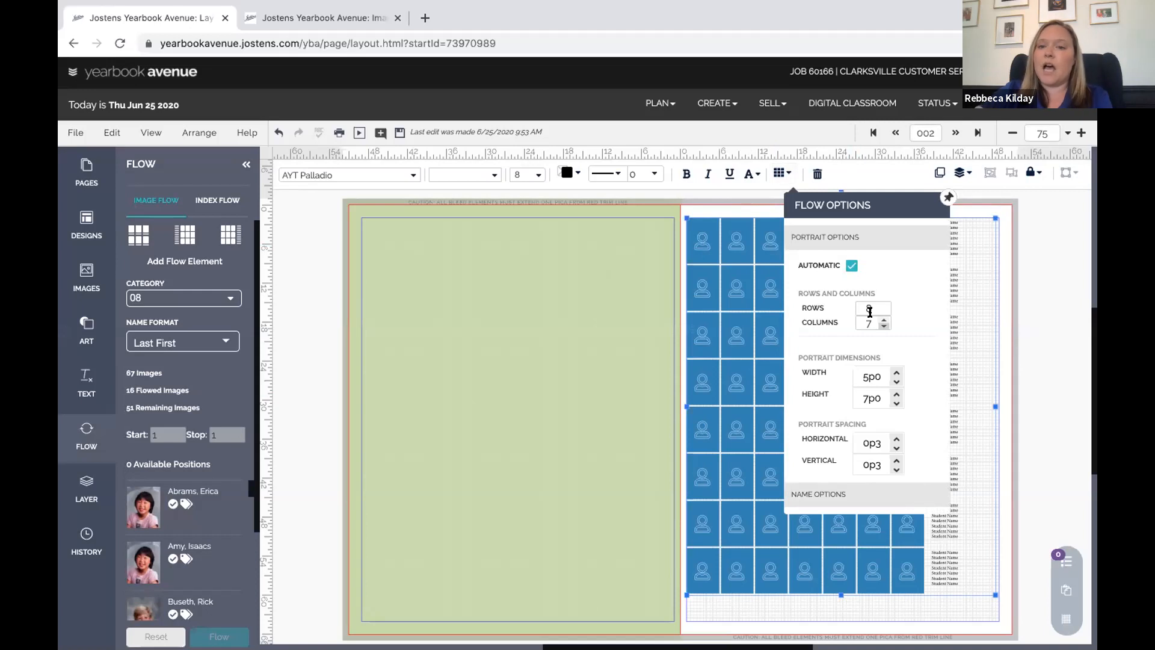
{"action": "left_click", "coordinate": [948, 196]}
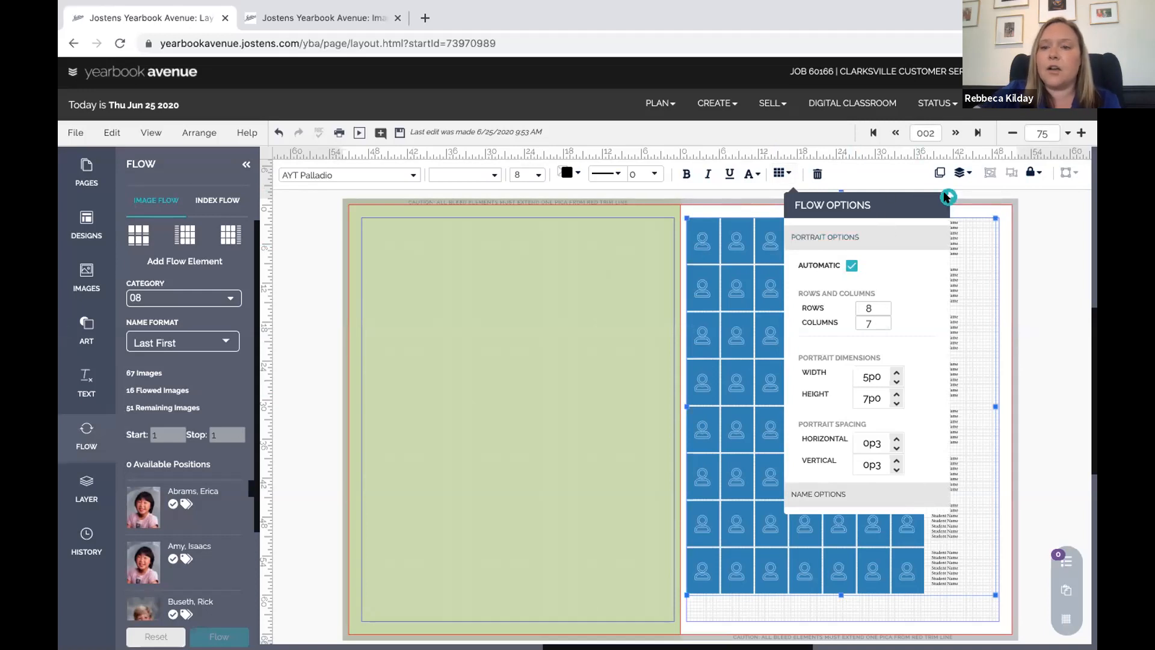
{"action": "left_click_drag", "start_coordinate": [914, 201], "coordinate": [570, 240]}
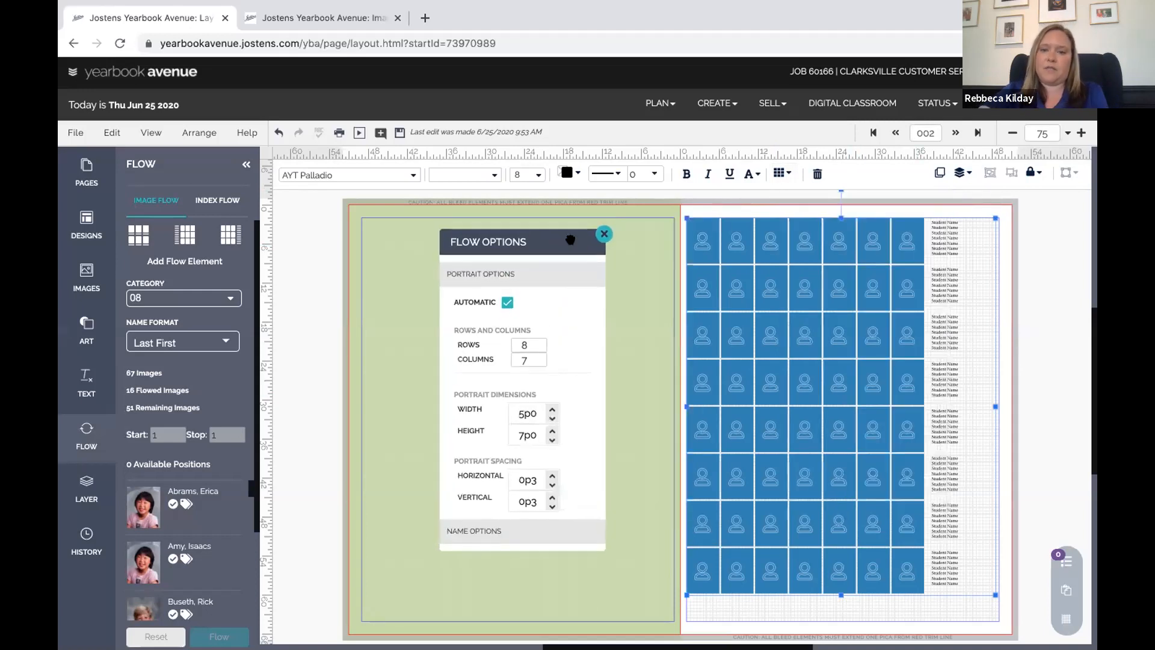
Try 7 rows and 6 columns, then return the grid to 8 rows by 7 columns
{"action": "left_click", "coordinate": [538, 349]}
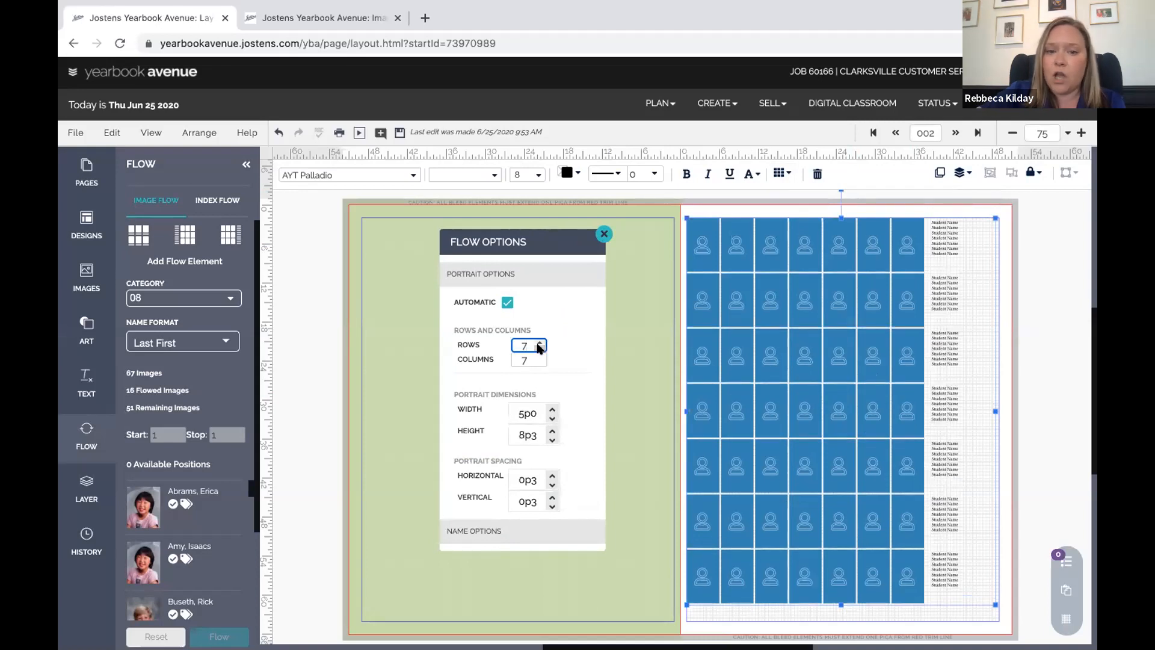
{"action": "left_click", "coordinate": [539, 363]}
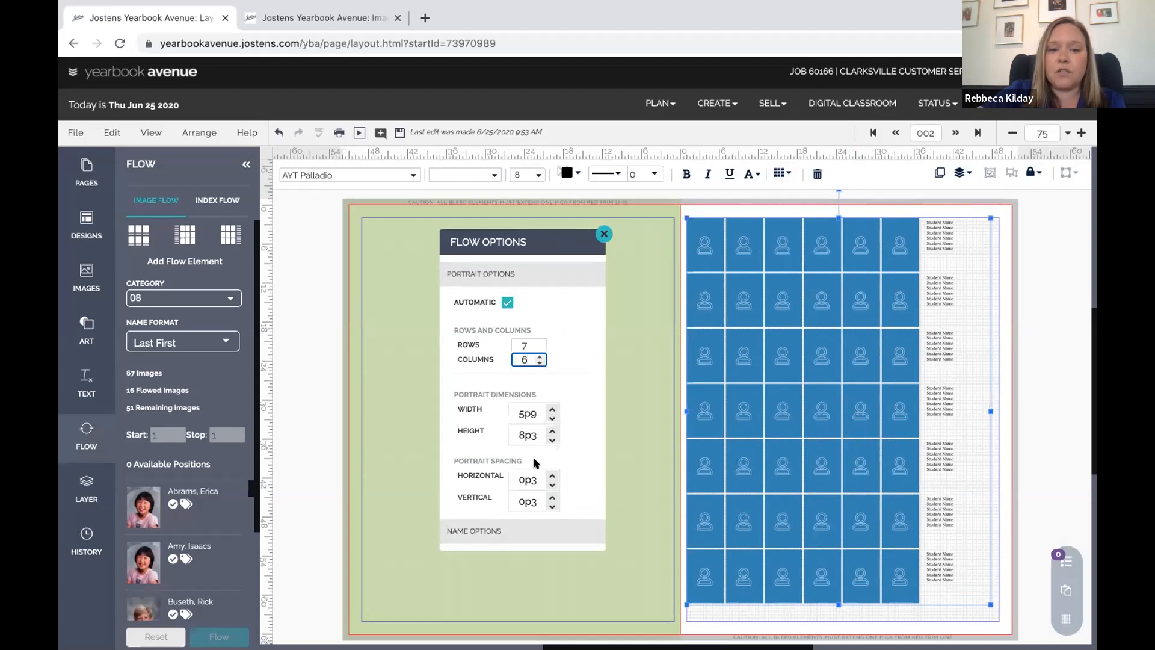
{"action": "left_click", "coordinate": [539, 356]}
{"action": "left_click", "coordinate": [539, 341]}
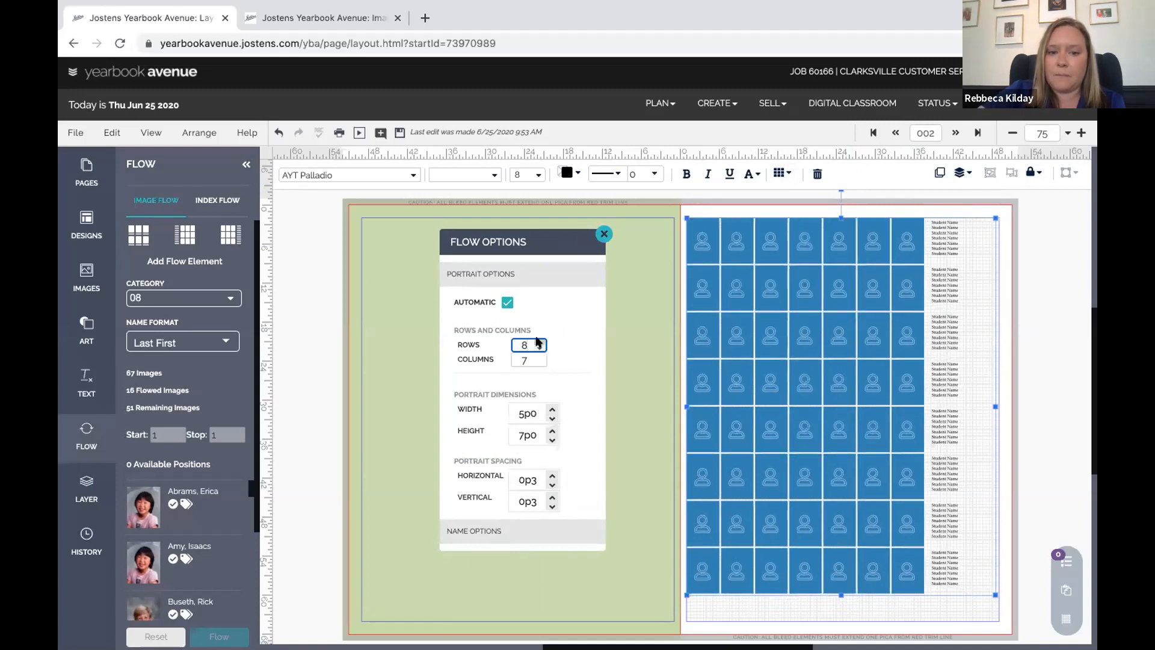
{"action": "left_click", "coordinate": [551, 409]}
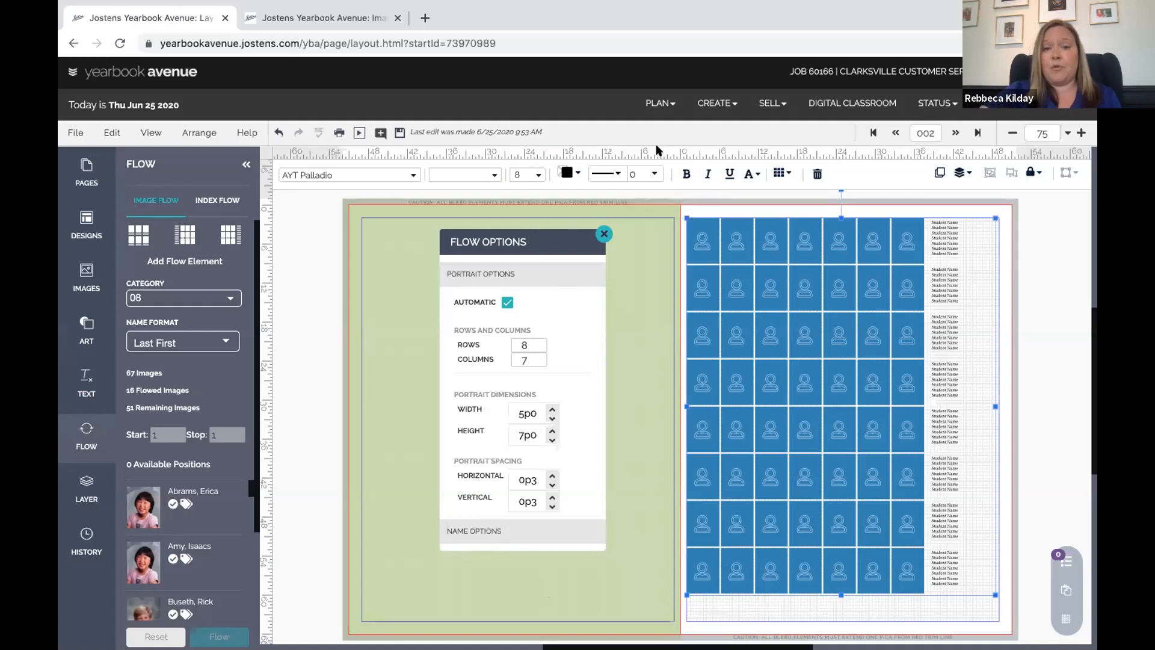
Set the flow to category 09 students with First Last names, then show the Layer list's master templates
{"action": "left_click", "coordinate": [603, 234]}
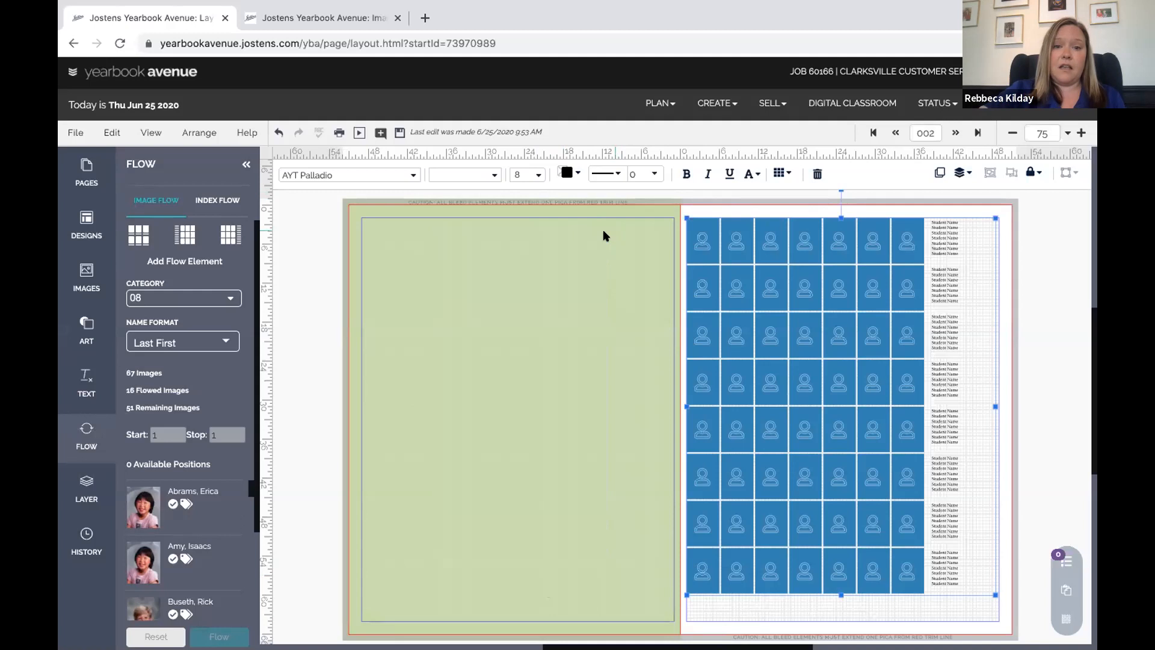
{"action": "left_click", "coordinate": [167, 297]}
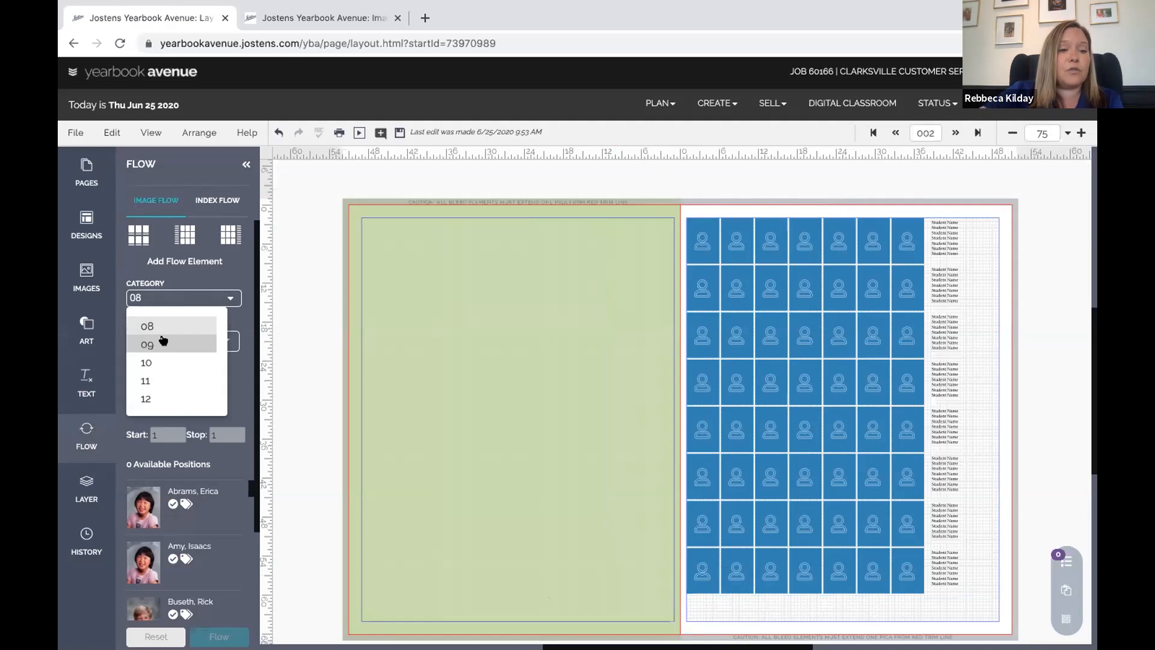
{"action": "left_click", "coordinate": [161, 341]}
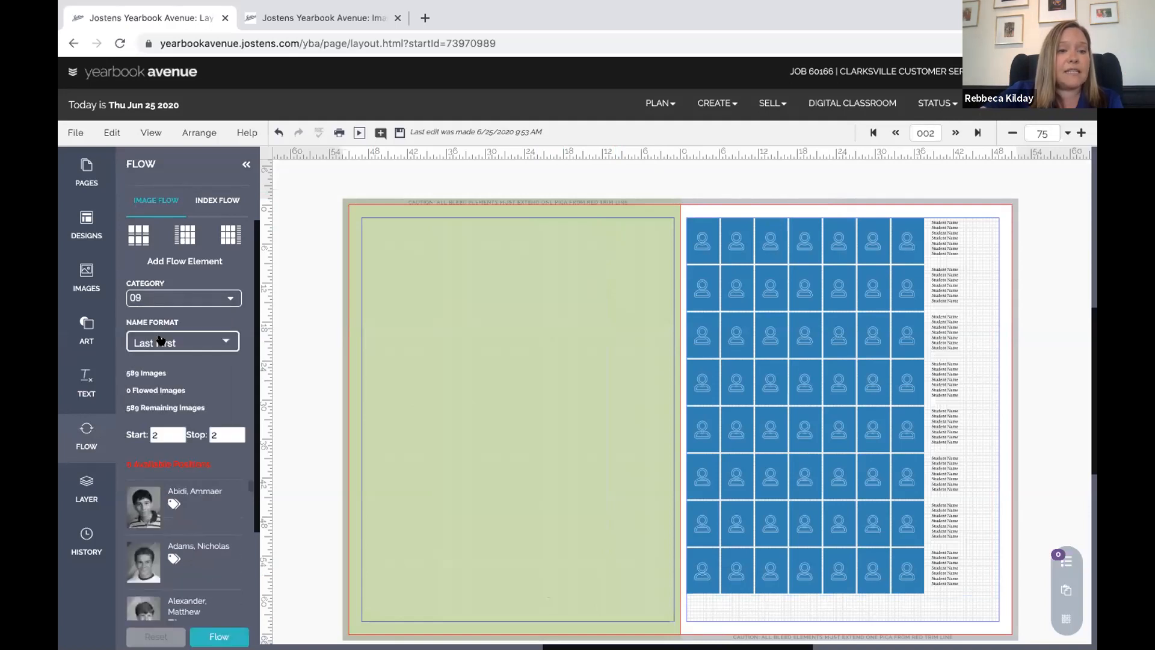
{"action": "left_click", "coordinate": [160, 341]}
{"action": "left_click", "coordinate": [159, 282]}
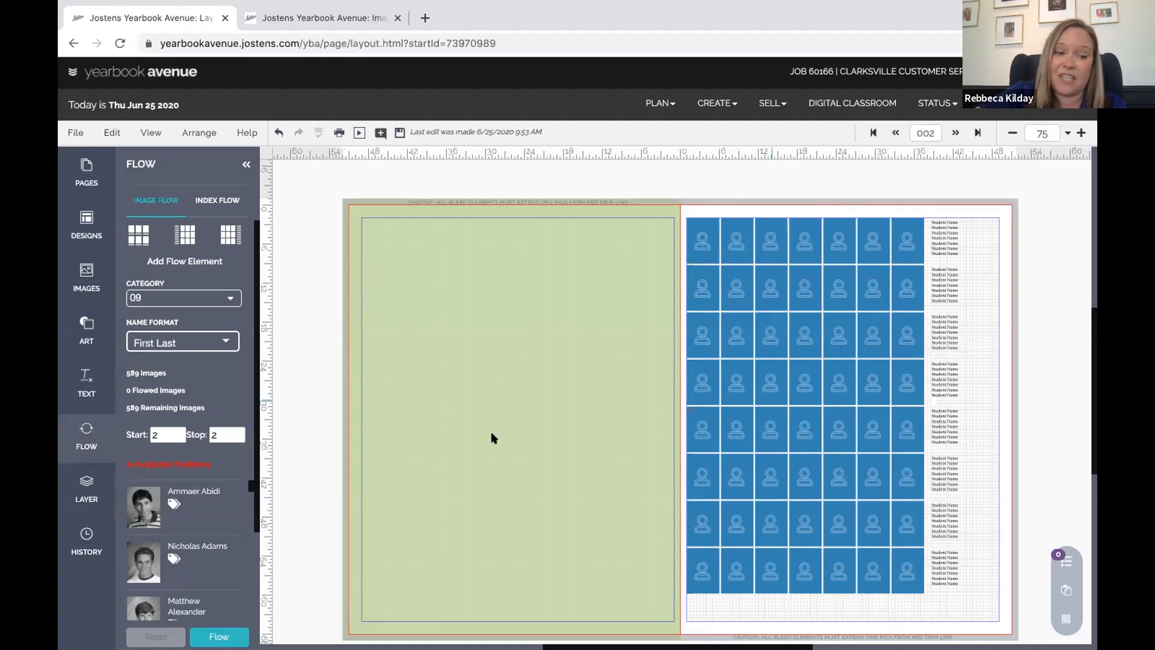
{"action": "left_click", "coordinate": [85, 487]}
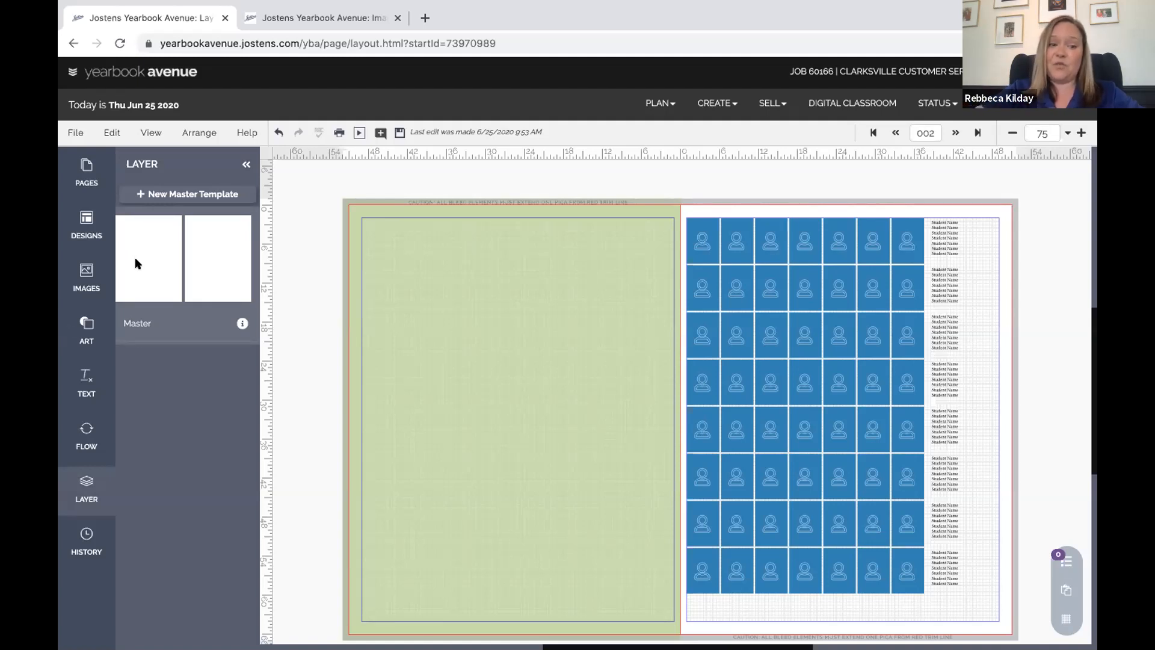
View Page 002's edit history, try the User grouping, then return to grouping by Date
{"action": "left_click", "coordinate": [82, 535]}
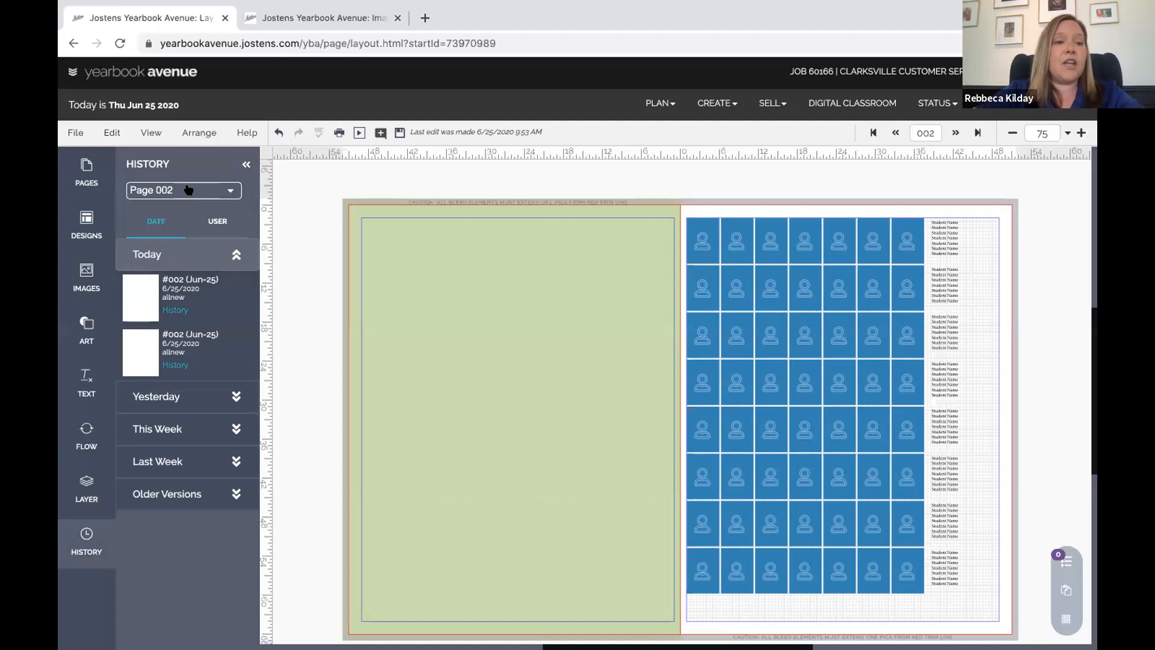
{"action": "left_click", "coordinate": [224, 190]}
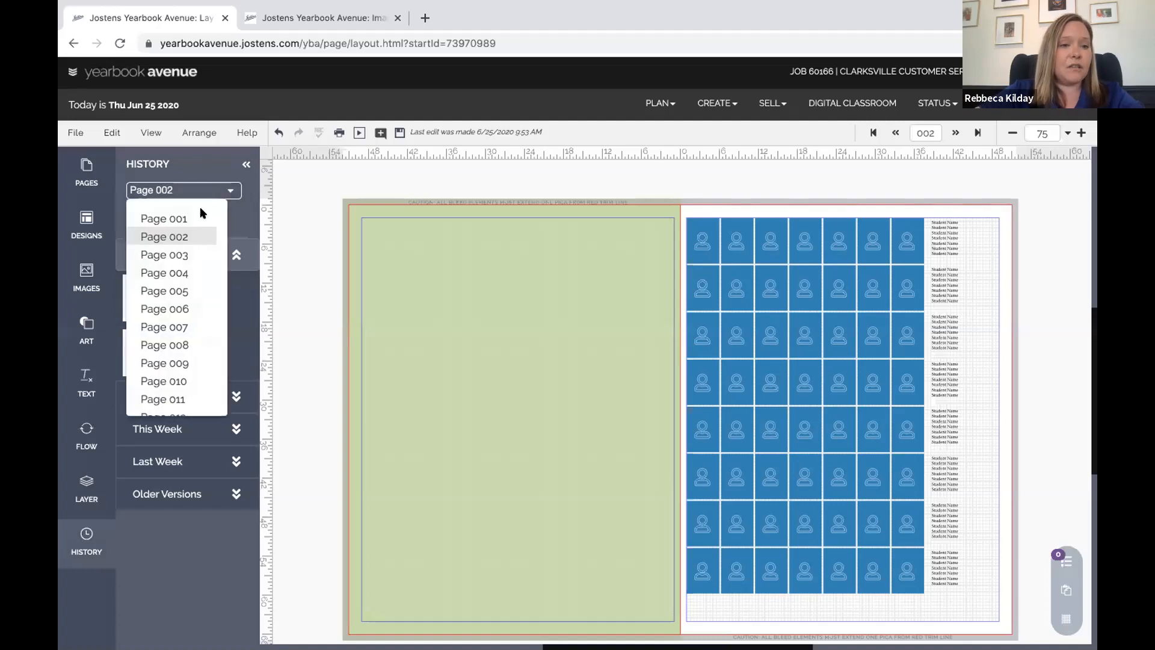
{"action": "left_click", "coordinate": [178, 236]}
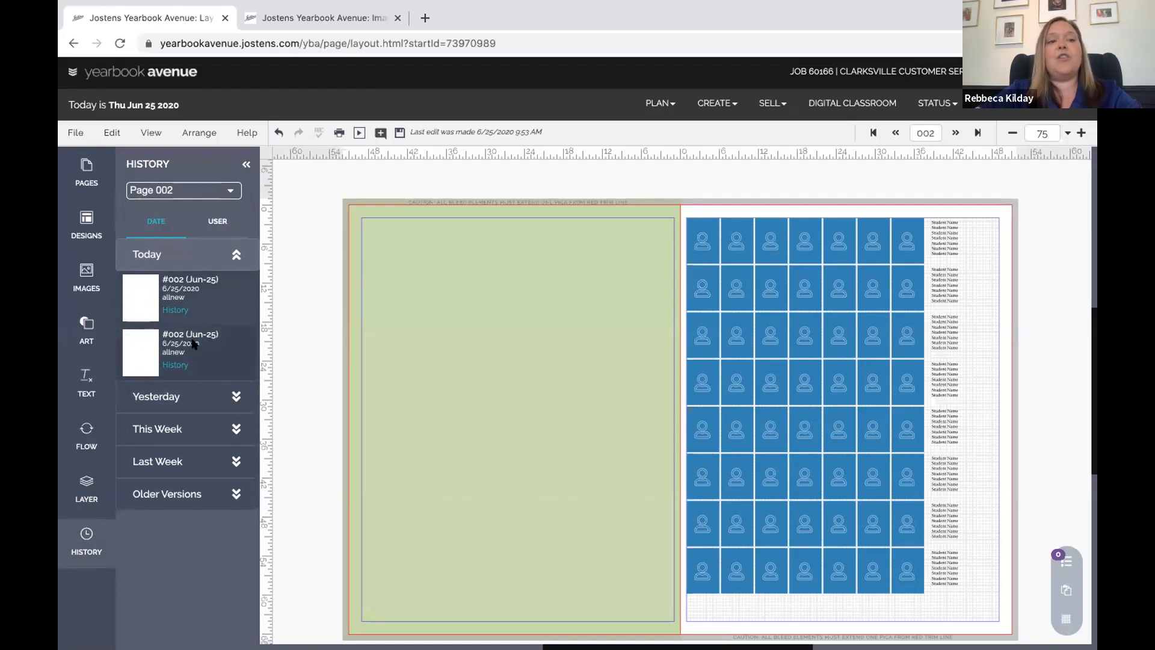
{"action": "left_click", "coordinate": [213, 225]}
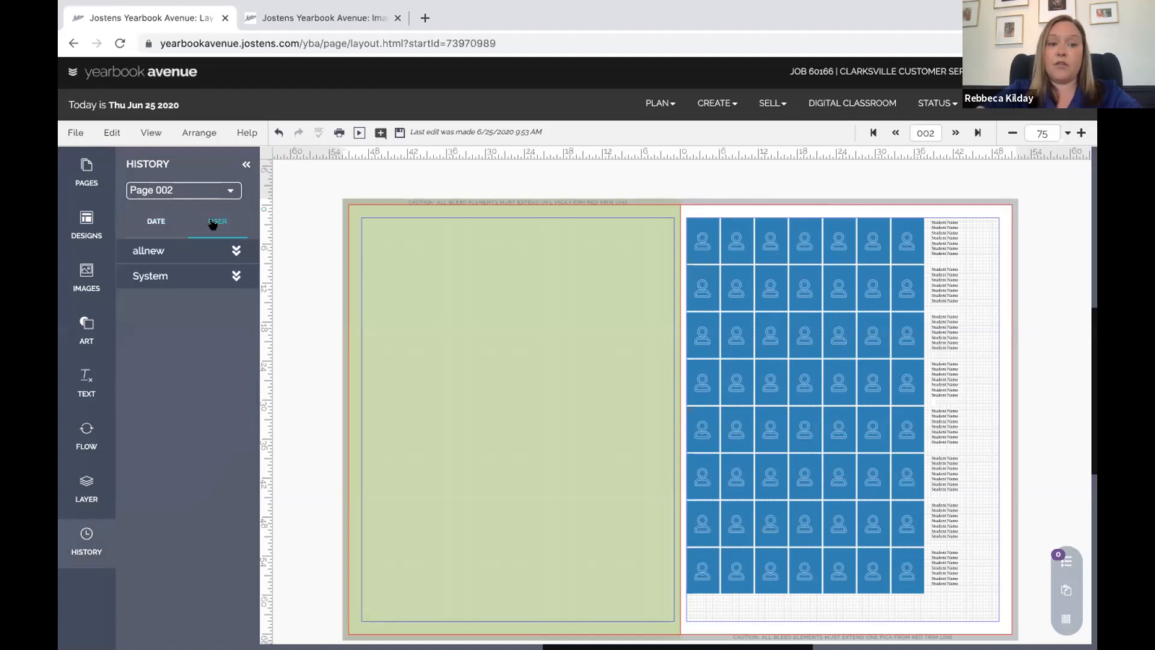
{"action": "left_click", "coordinate": [156, 222]}
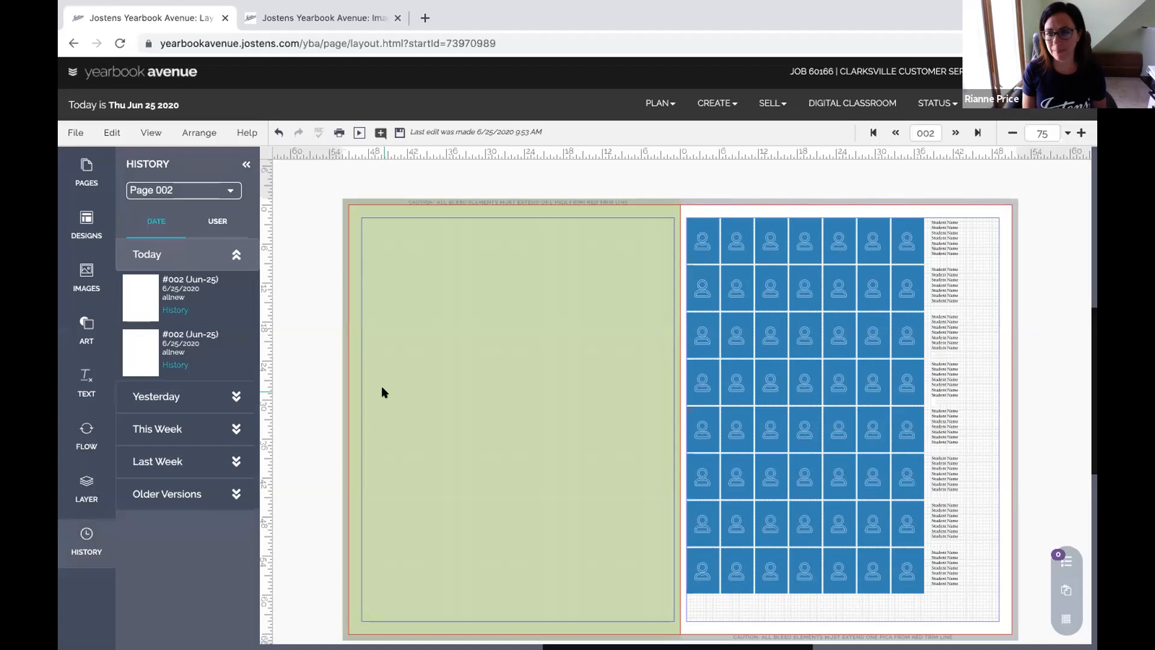
Add a size 32 Headline text box near the top of the left page
{"action": "left_click", "coordinate": [89, 378]}
{"action": "left_click_drag", "start_coordinate": [187, 382], "coordinate": [523, 318]}
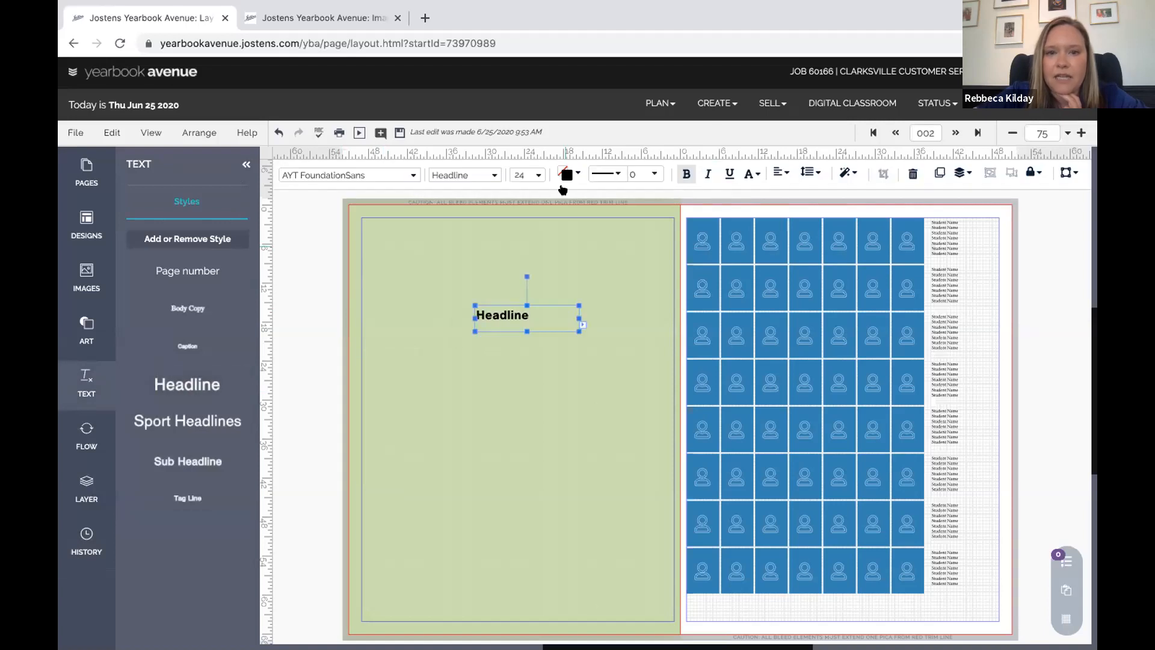
{"action": "left_click", "coordinate": [539, 174]}
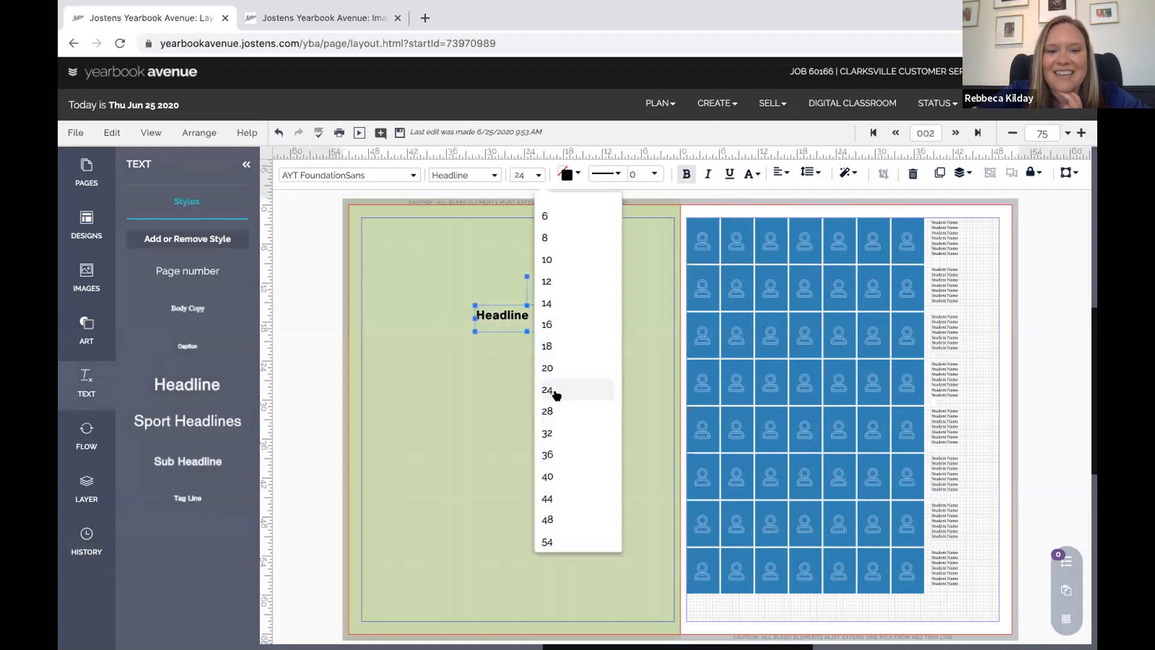
{"action": "left_click", "coordinate": [547, 432]}
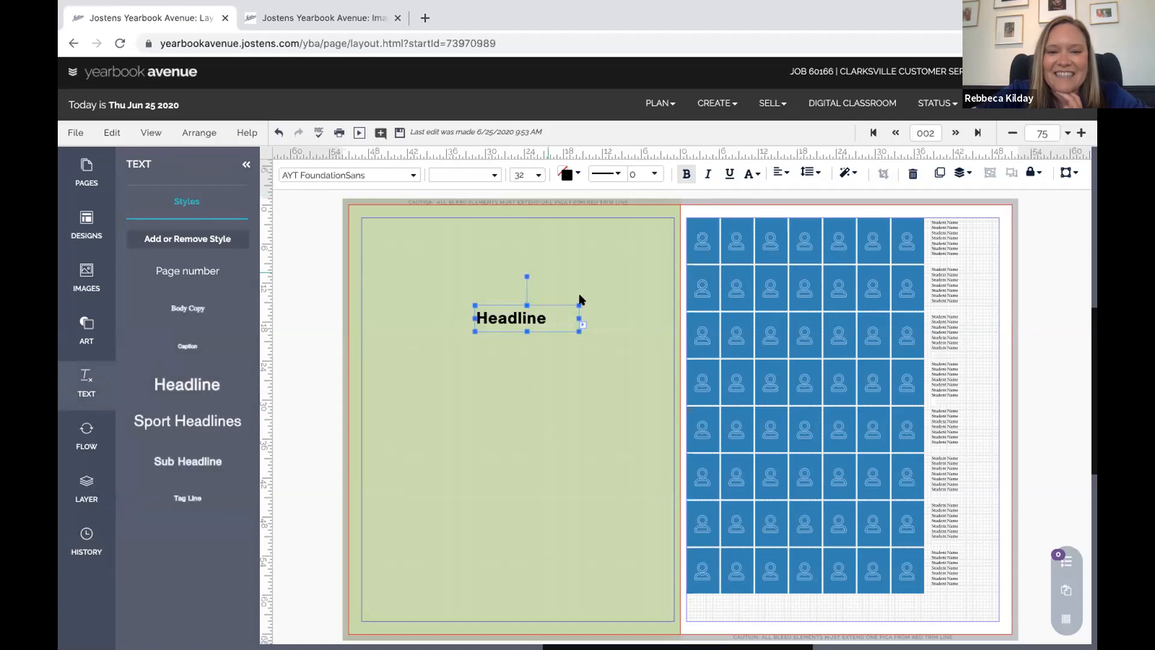
{"action": "left_click_drag", "start_coordinate": [570, 302], "coordinate": [542, 274]}
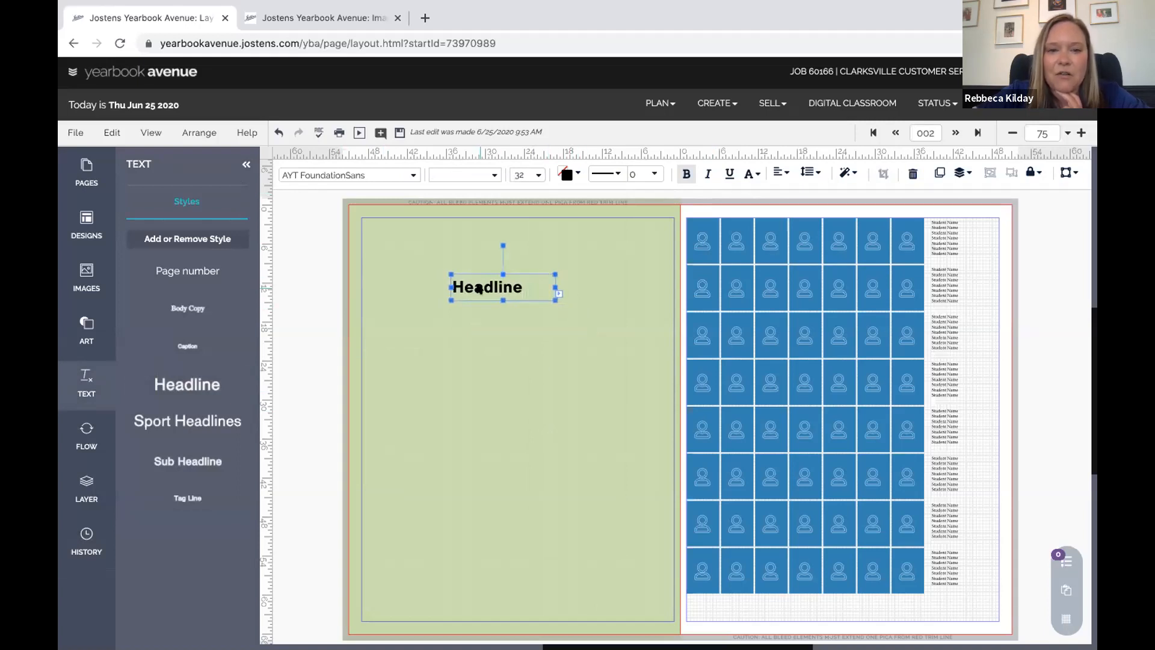
Delete the letter 'a' so the headline reads 'Hedline'
{"action": "double_click", "coordinate": [480, 287]}
{"action": "key", "text": "Right"}
{"action": "key", "text": "Left"}
{"action": "key", "text": "Left"}
{"action": "key", "text": "Left"}
{"action": "key", "text": "Left"}
{"action": "key", "text": "Left"}
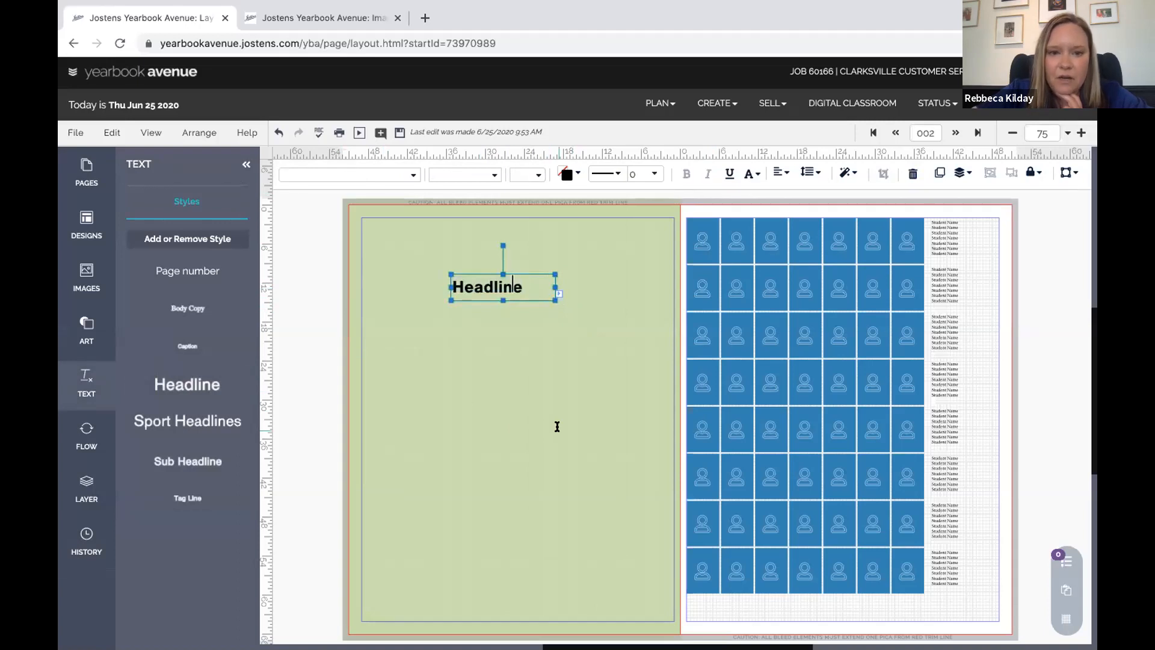
{"action": "key", "text": "BackSpace"}
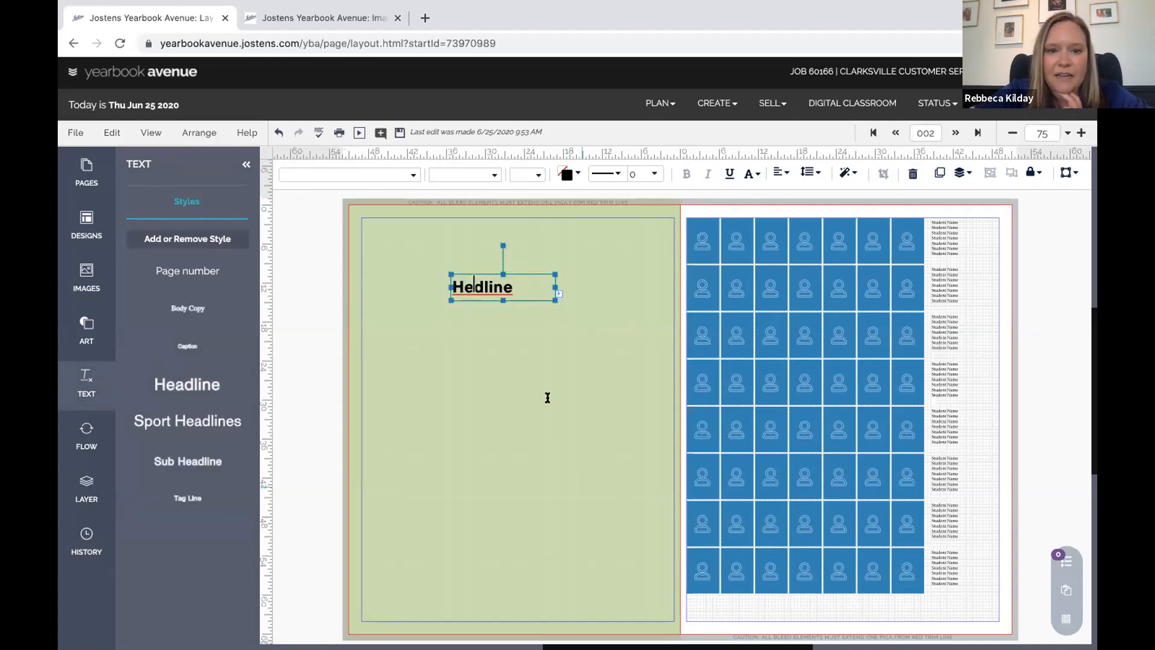
{"action": "left_click", "coordinate": [546, 395]}
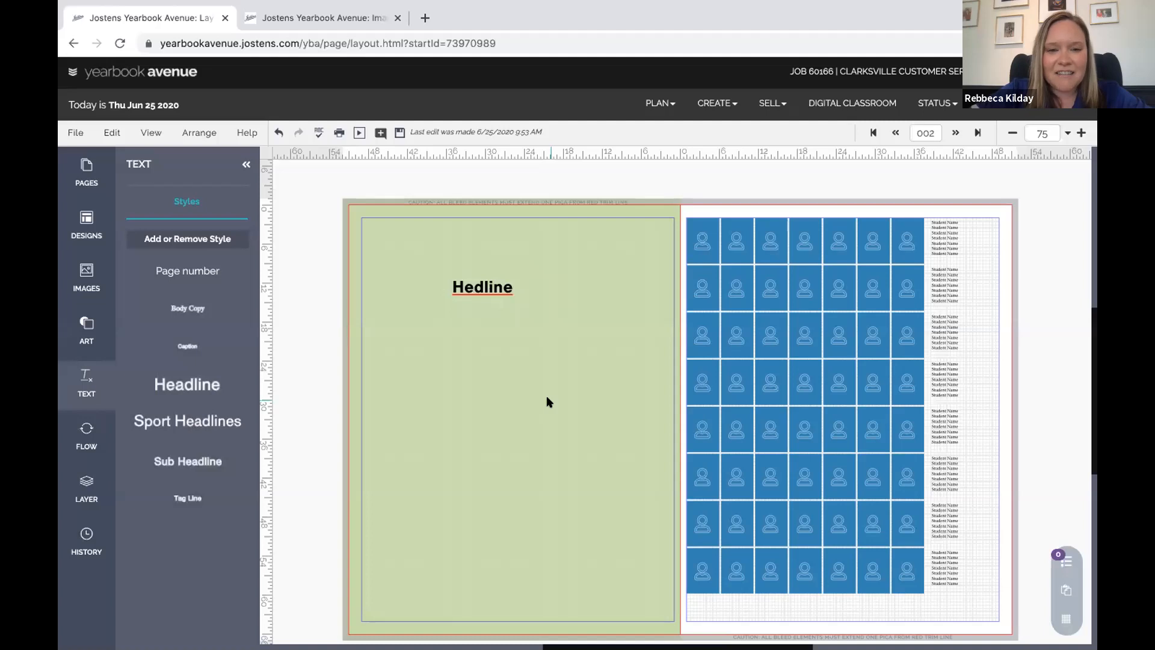
Insert the missing 'a' so the text box reads 'Headline' again
{"action": "left_click", "coordinate": [489, 288]}
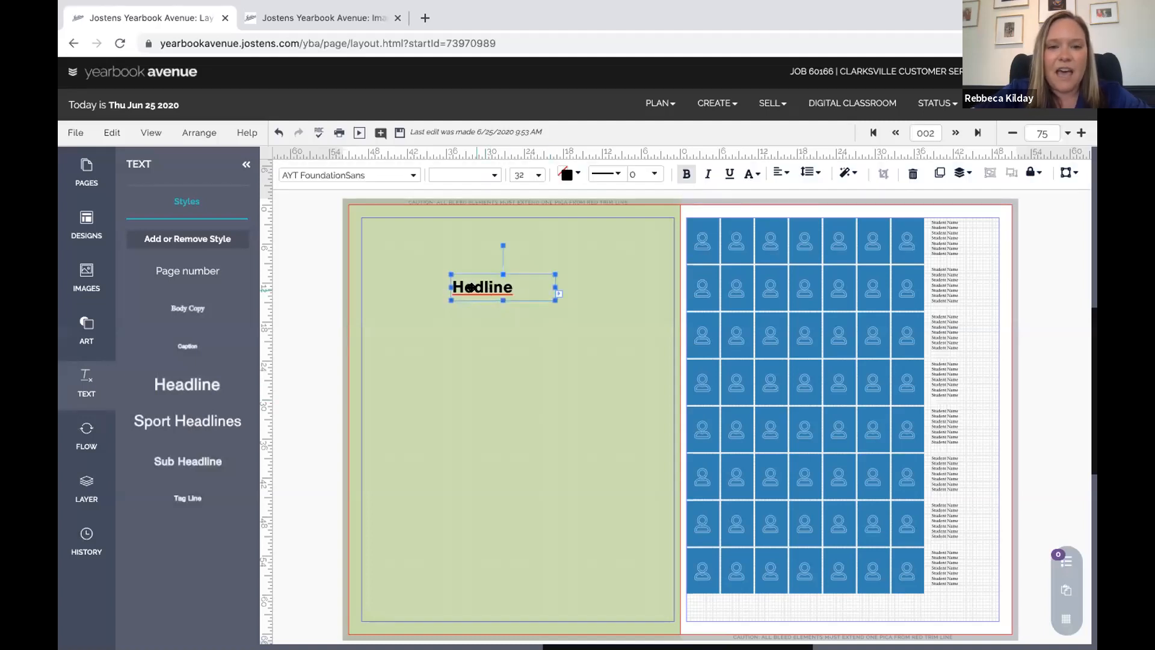
{"action": "double_click", "coordinate": [473, 289]}
{"action": "left_click", "coordinate": [472, 290]}
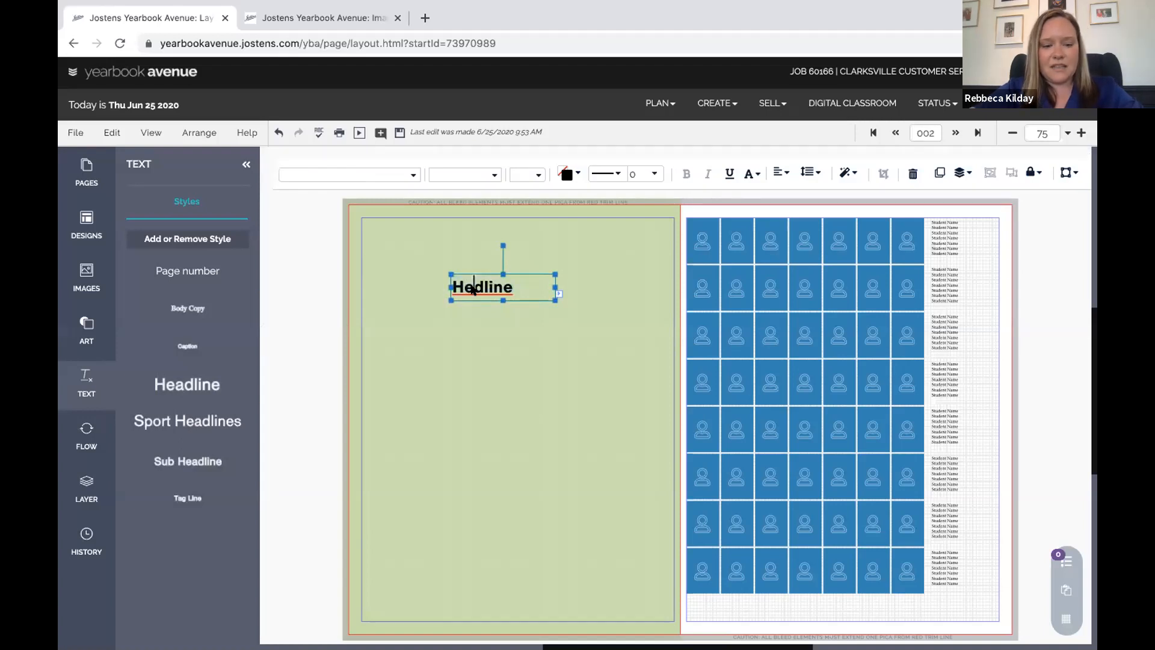
{"action": "type", "text": "a"}
{"action": "left_click", "coordinate": [479, 321]}
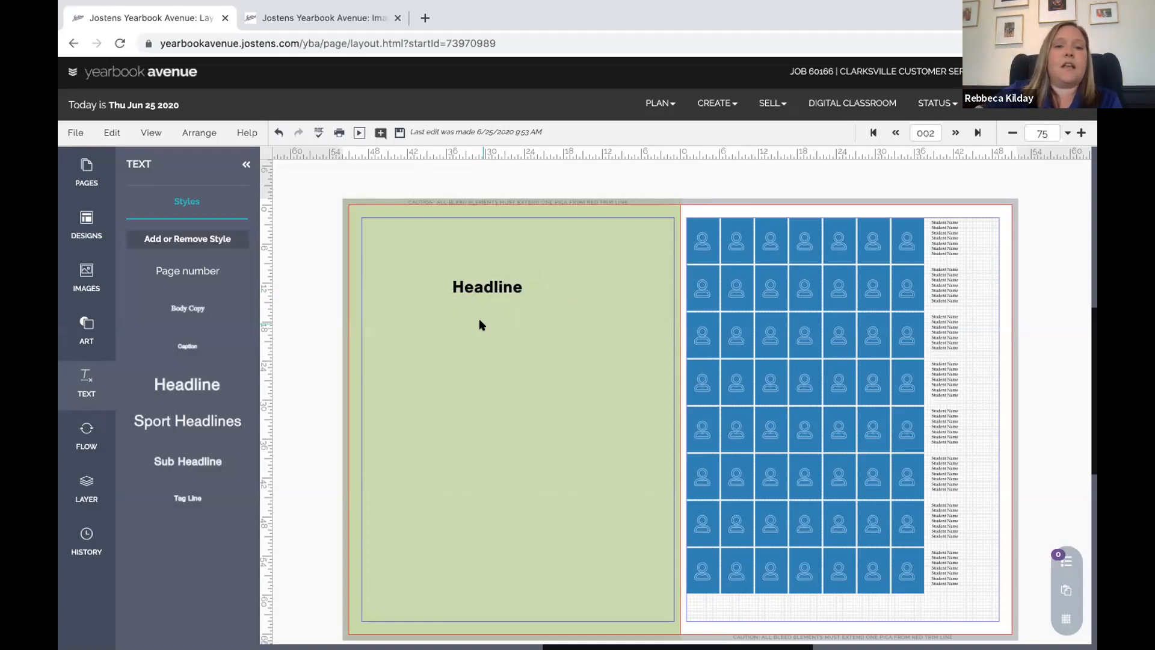
{"action": "left_click", "coordinate": [489, 289]}
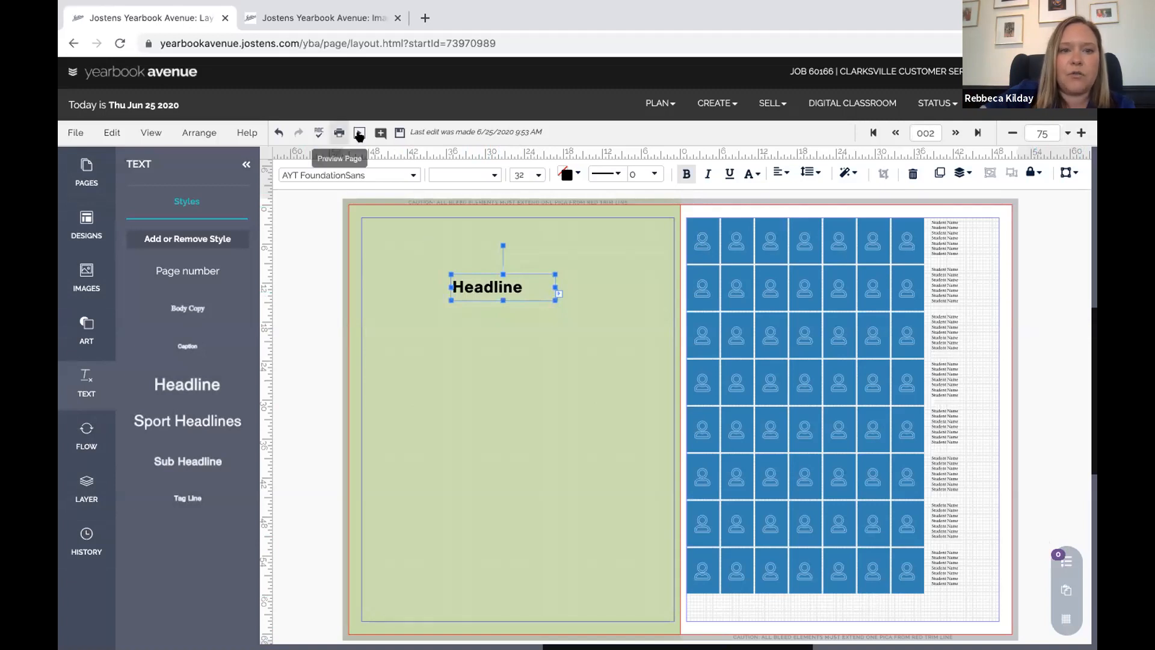
Start a comment, switch the browser to full screen, and dismiss the empty comment dialog
{"action": "left_click", "coordinate": [379, 132]}
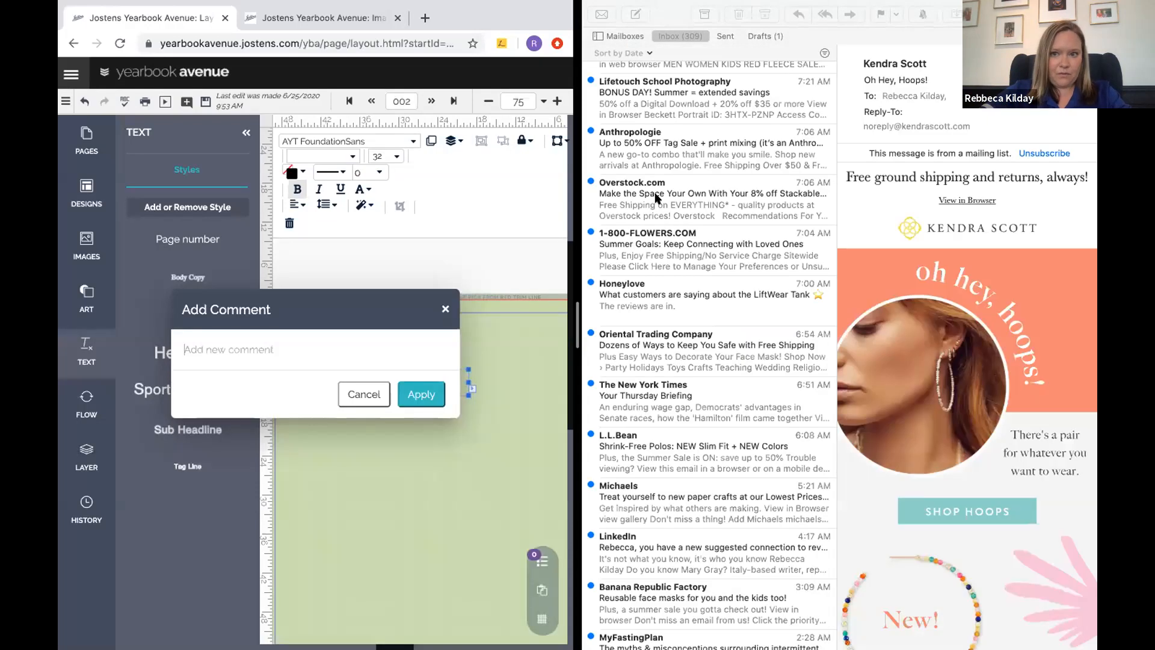
{"action": "mouse_move", "coordinate": [84, 6]}
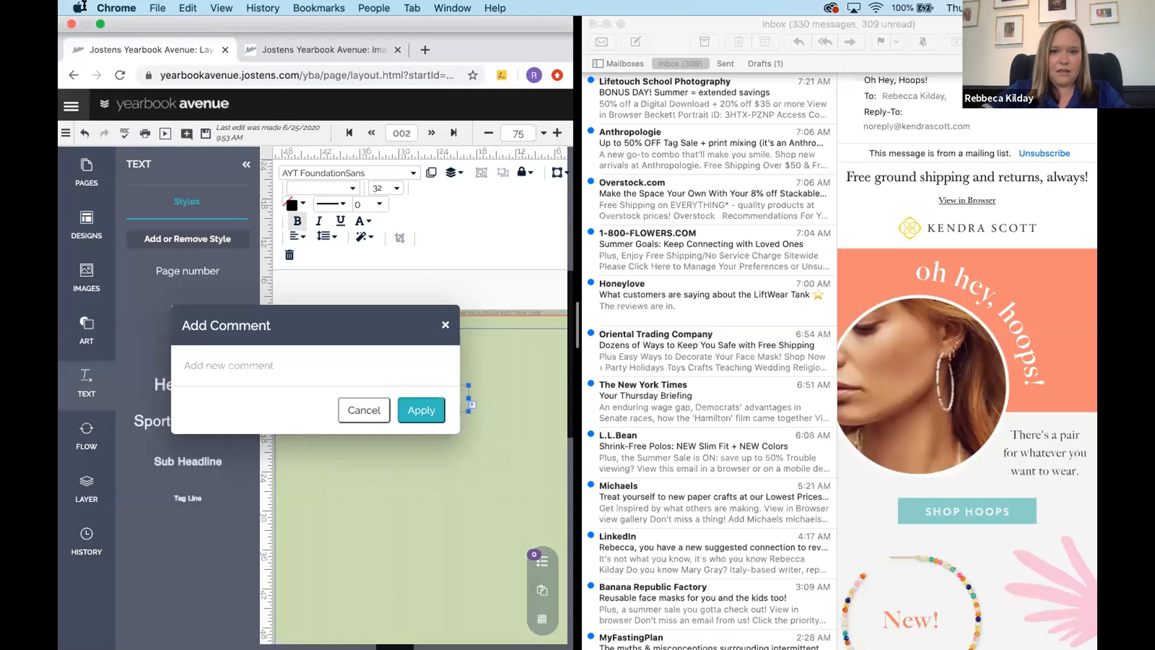
{"action": "left_click", "coordinate": [100, 23]}
{"action": "left_click", "coordinate": [707, 287]}
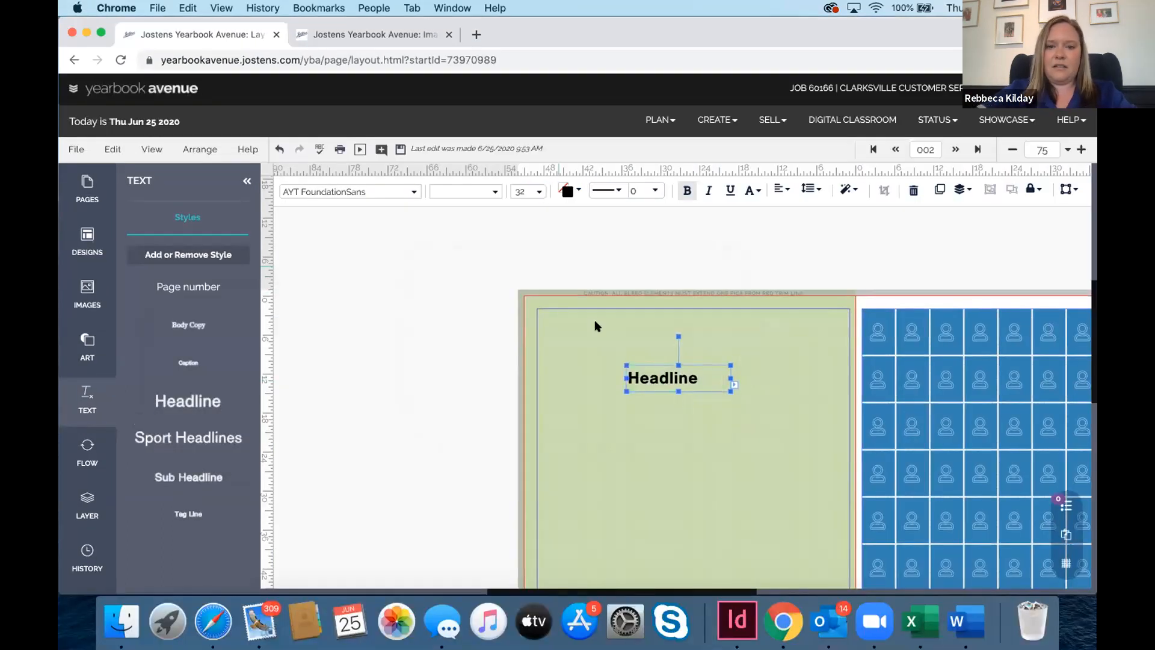
Add the comment 'add headline text' to the headline
{"action": "scroll", "coordinate": [595, 322], "scroll_direction": "down", "scroll_amount": 3}
{"action": "scroll", "coordinate": [595, 322], "scroll_direction": "right", "scroll_amount": 3}
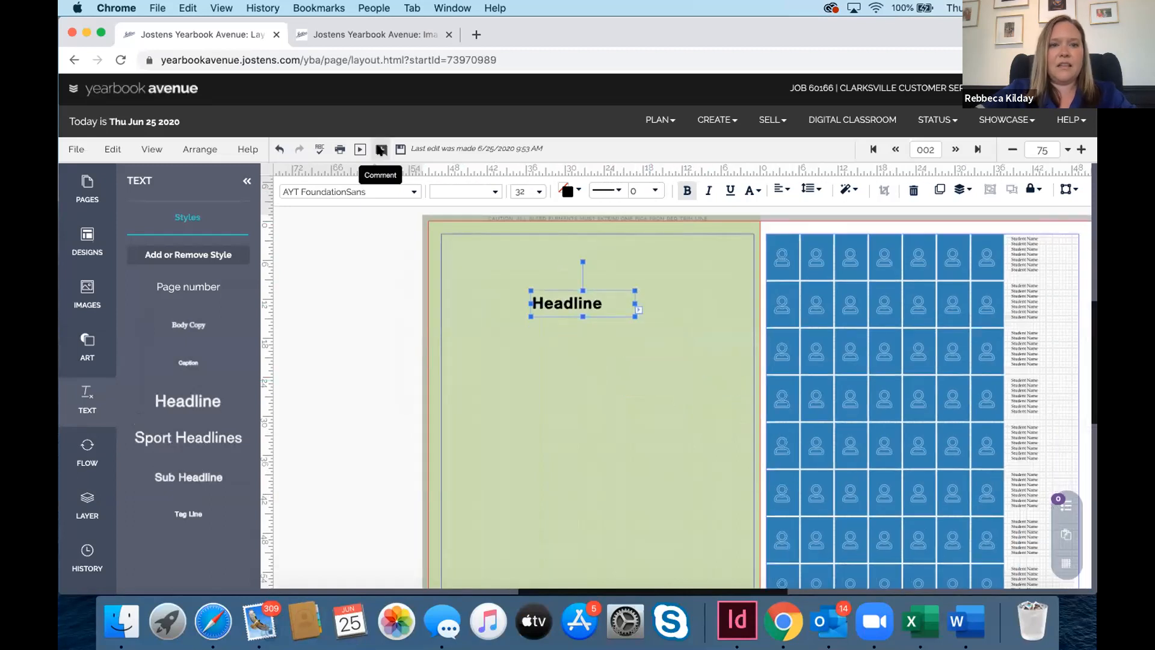
{"action": "left_click", "coordinate": [381, 150]}
{"action": "type", "text": "add headline text"}
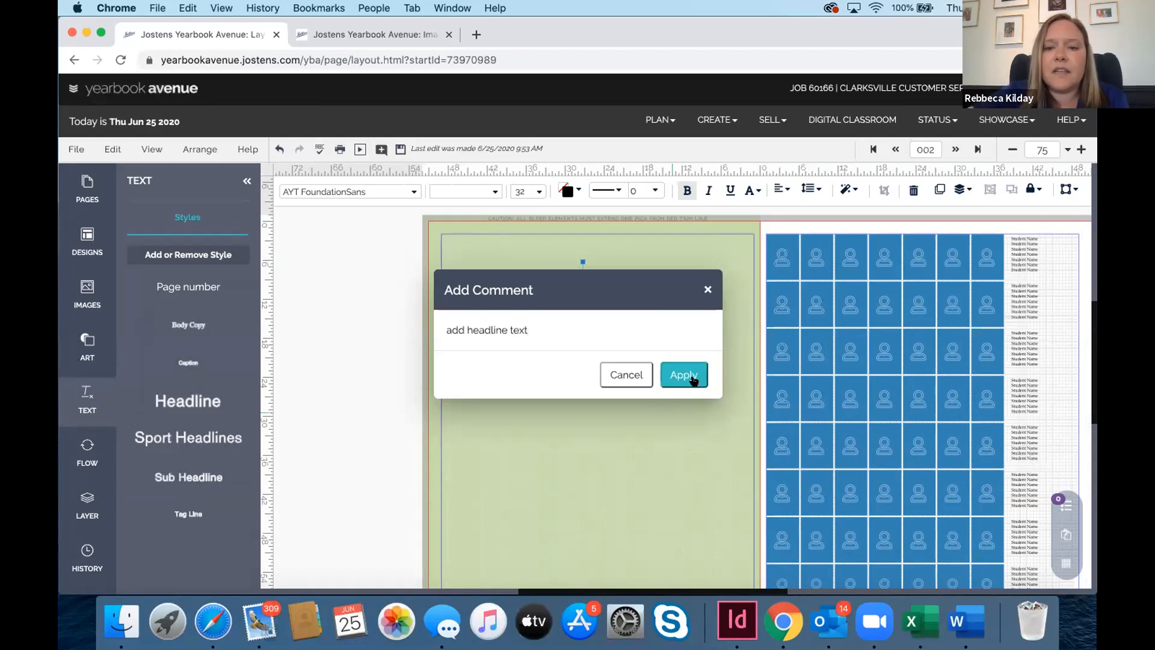
{"action": "left_click", "coordinate": [690, 377]}
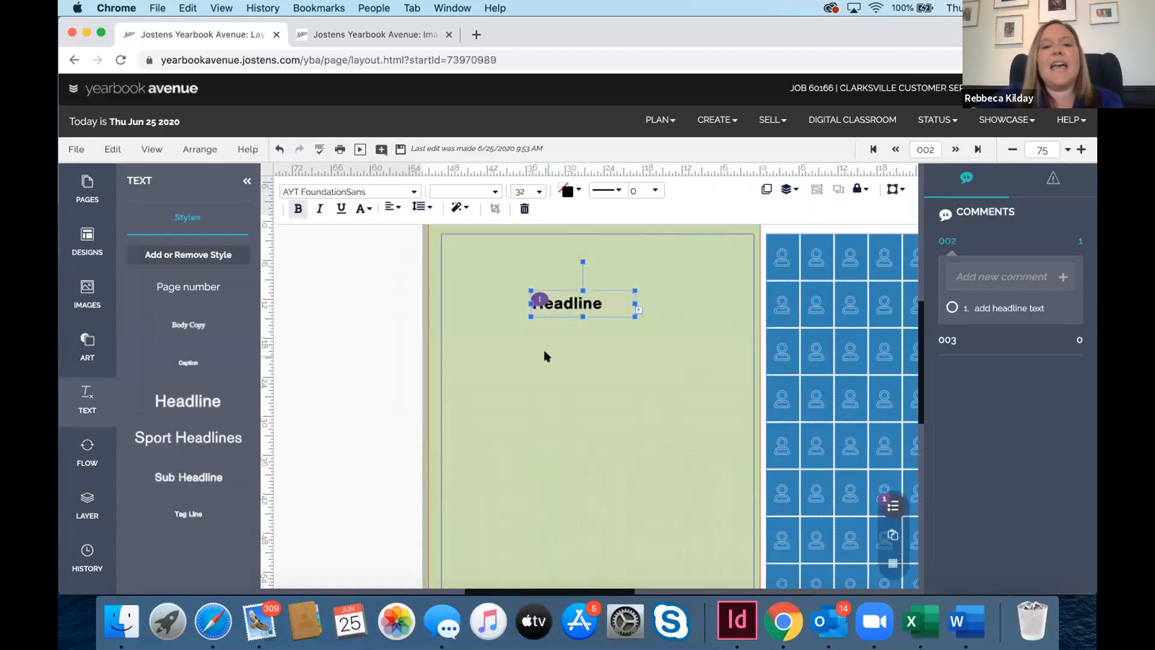
Mark the 'add headline text' comment resolved in the Comments panel
{"action": "scroll", "coordinate": [545, 356], "scroll_direction": "right", "scroll_amount": 5}
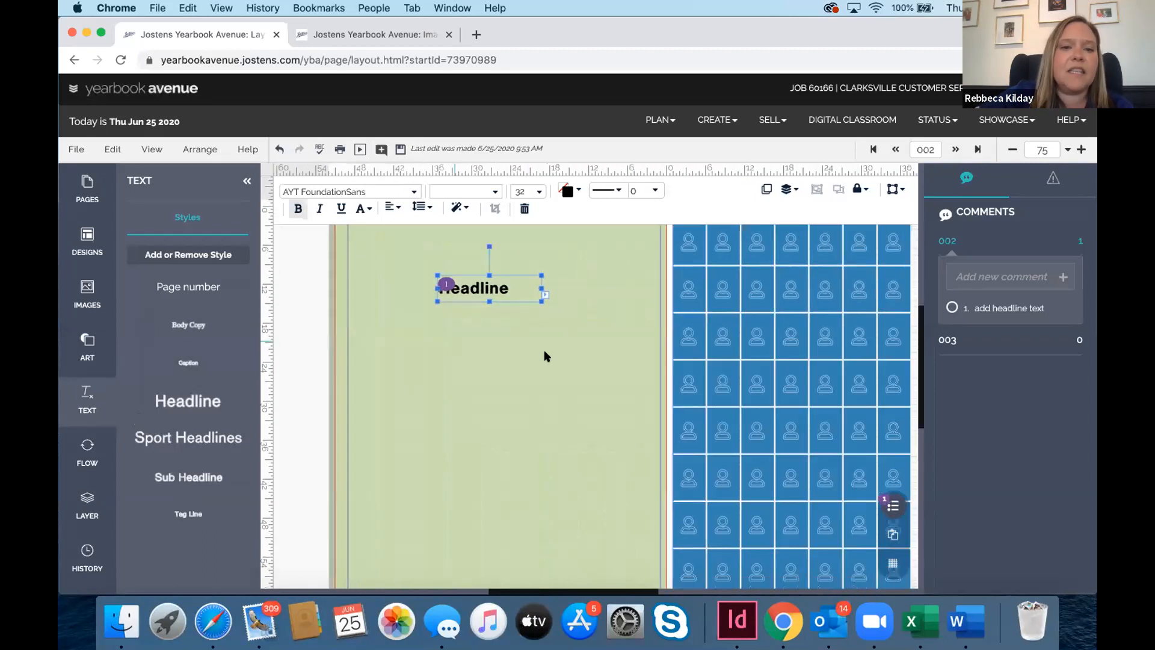
{"action": "scroll", "coordinate": [544, 356], "scroll_direction": "right", "scroll_amount": 3}
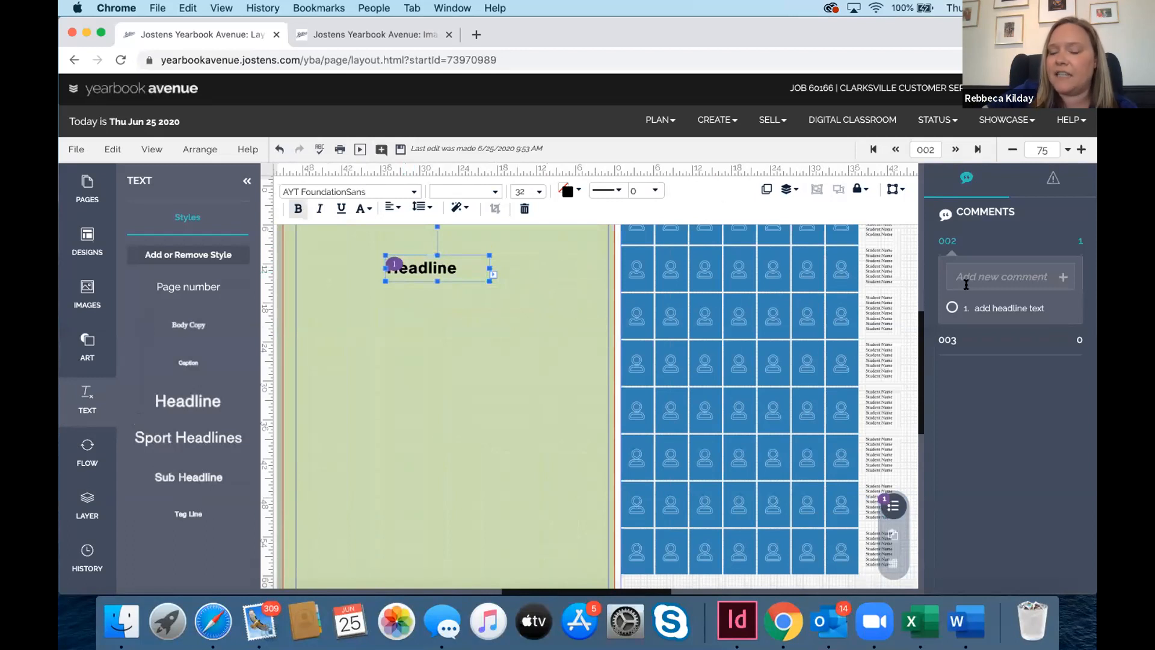
{"action": "left_click", "coordinate": [950, 308]}
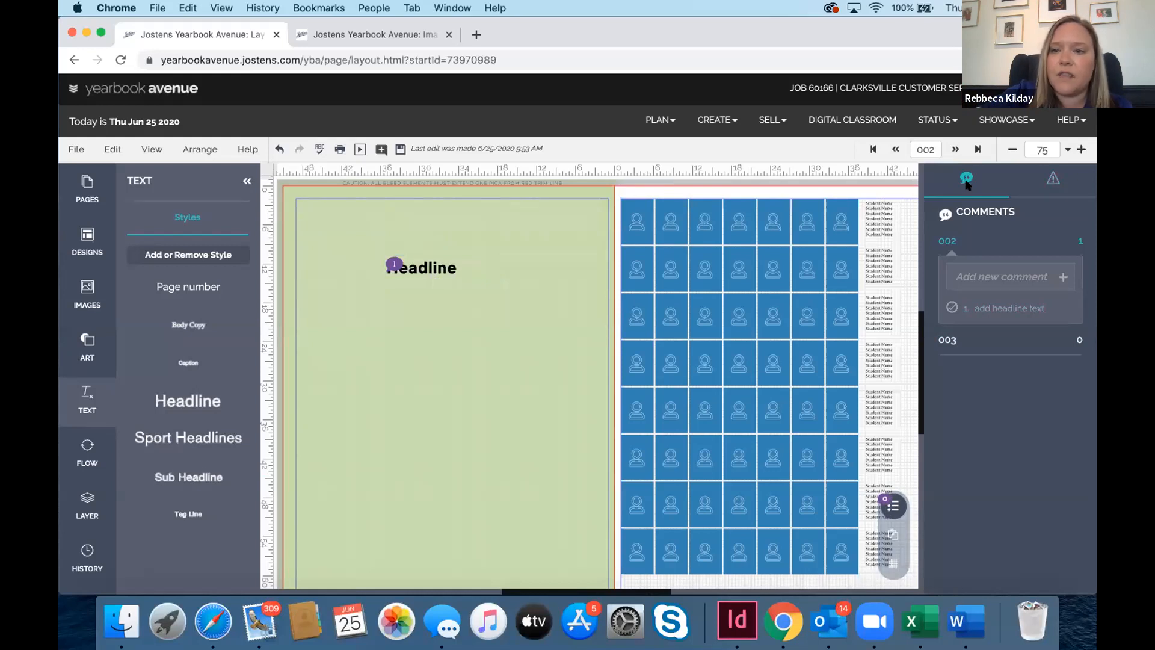
Open the Preflight panel for spread 002 and inspect the photo grid's warning
{"action": "left_click", "coordinate": [1054, 179]}
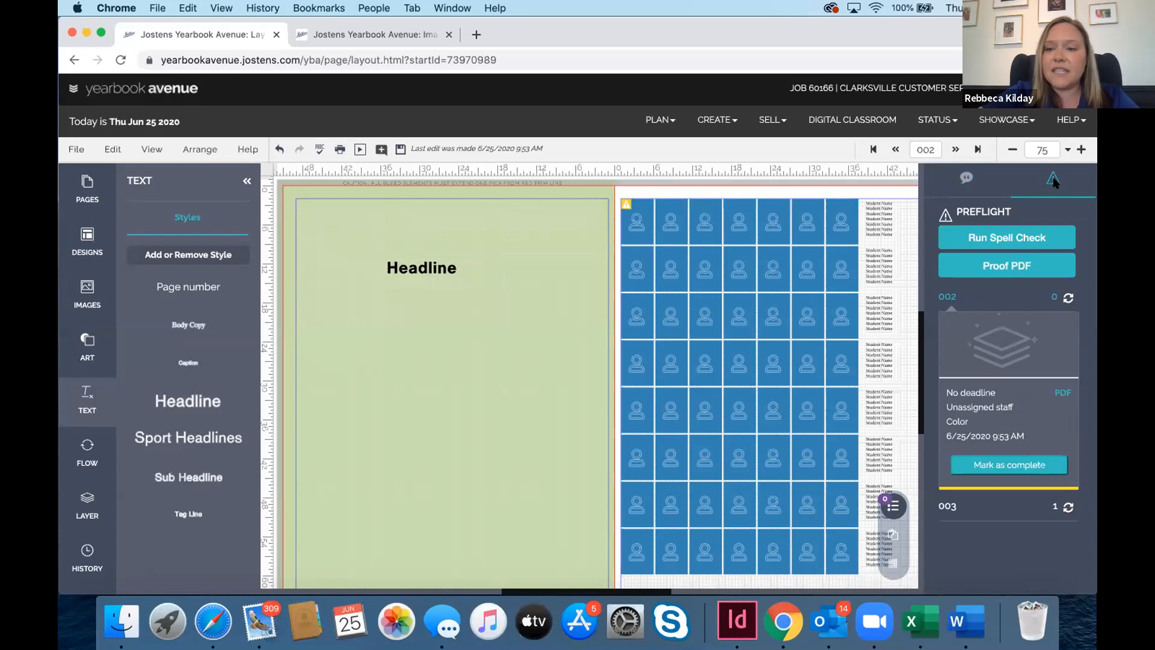
{"action": "scroll", "coordinate": [917, 469], "scroll_direction": "right", "scroll_amount": 3}
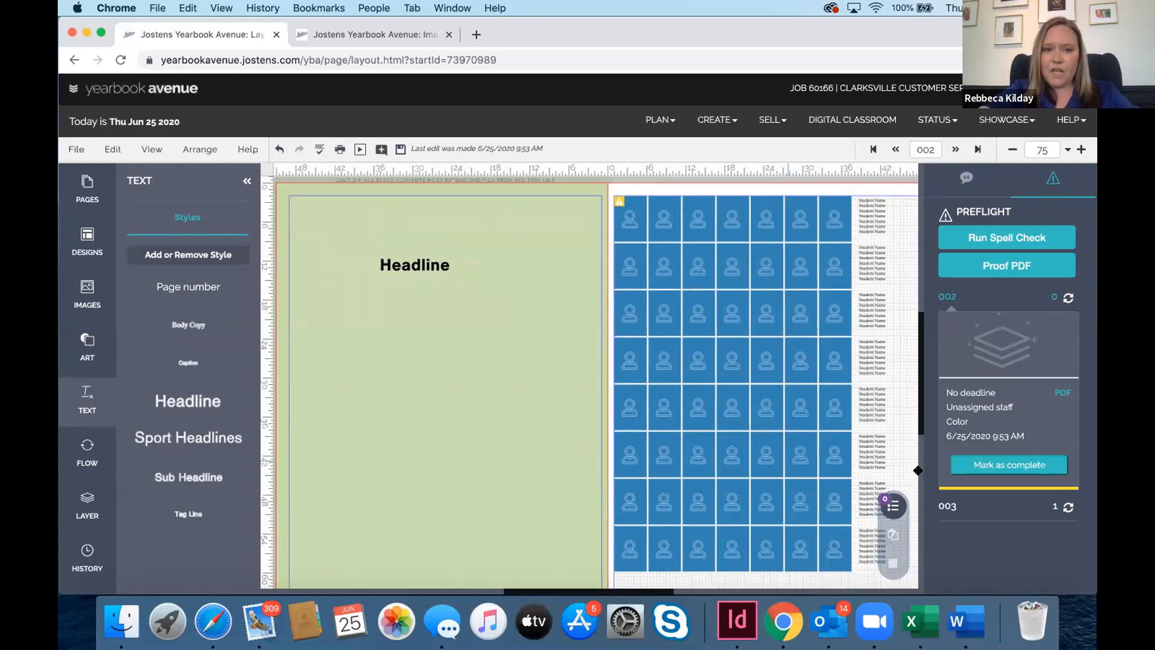
{"action": "scroll", "coordinate": [793, 461], "scroll_direction": "left", "scroll_amount": 2}
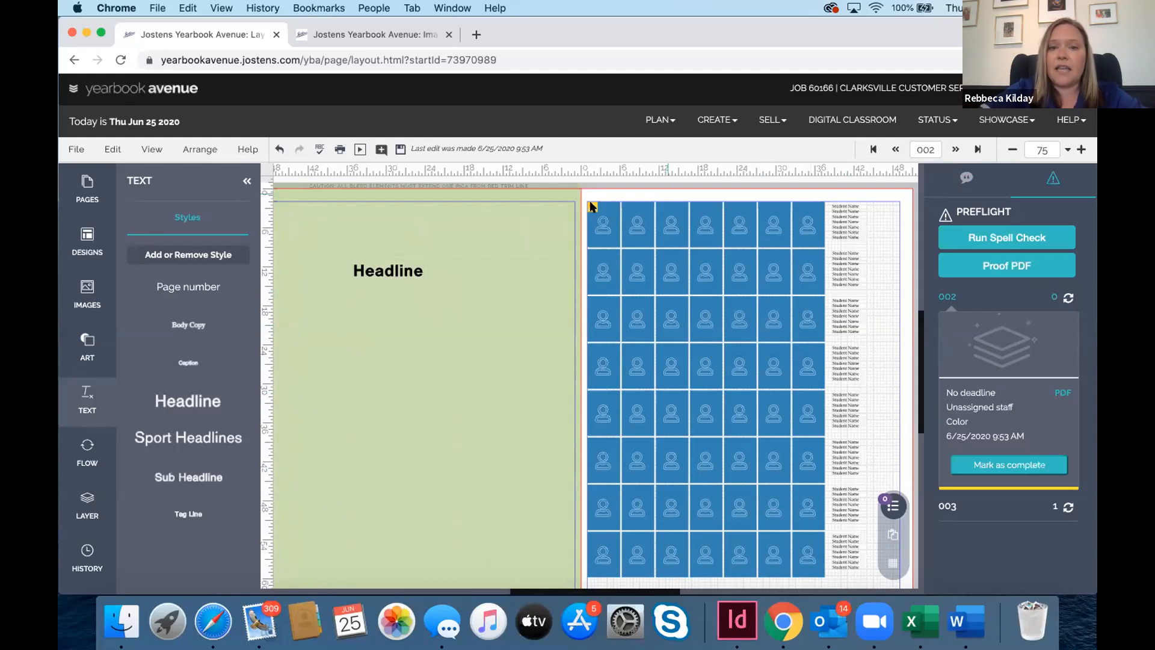
{"action": "mouse_move", "coordinate": [592, 206]}
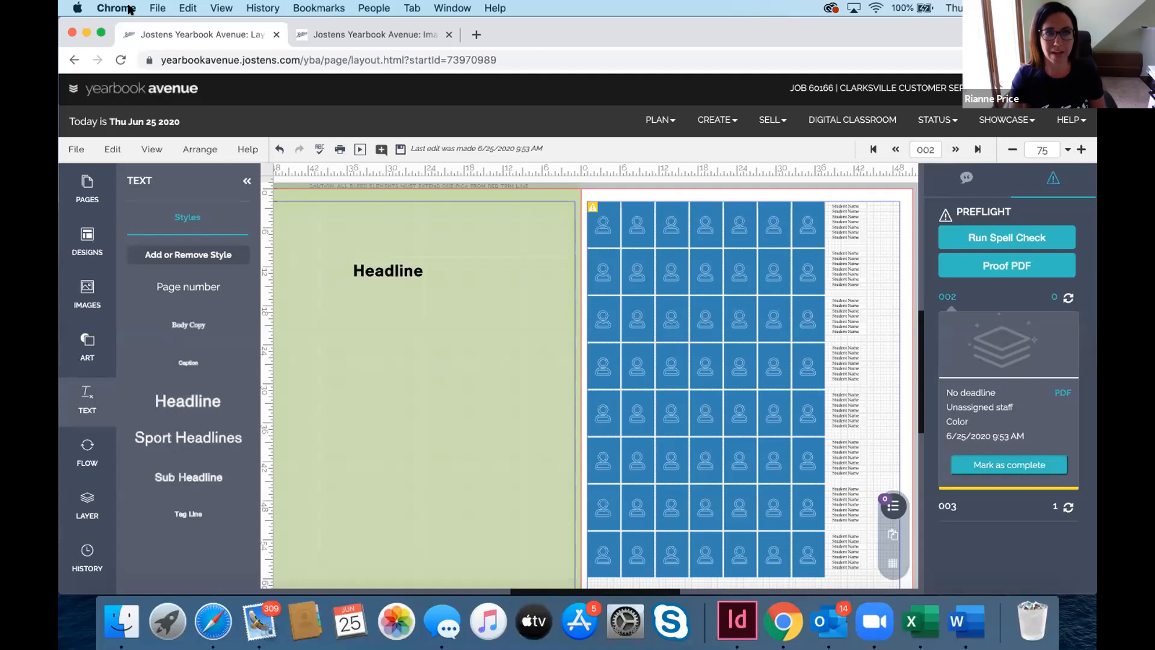
Open Help > Resources and scroll down to Tutorial Videos by Topic
{"action": "left_click", "coordinate": [242, 151]}
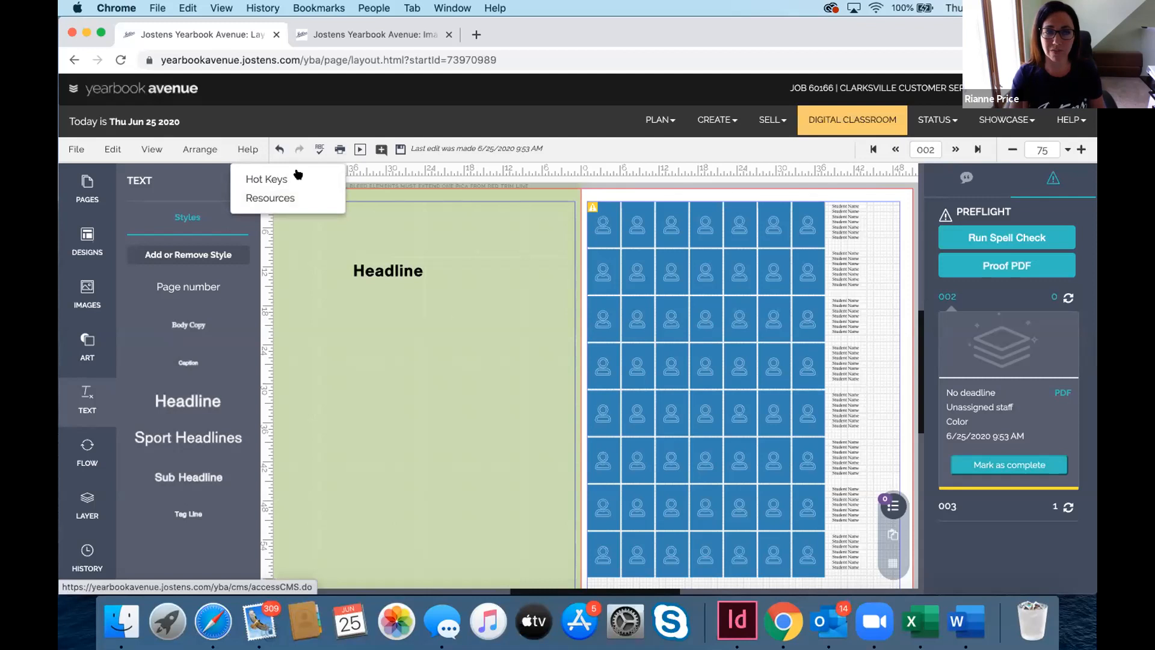
{"action": "left_click", "coordinate": [264, 198]}
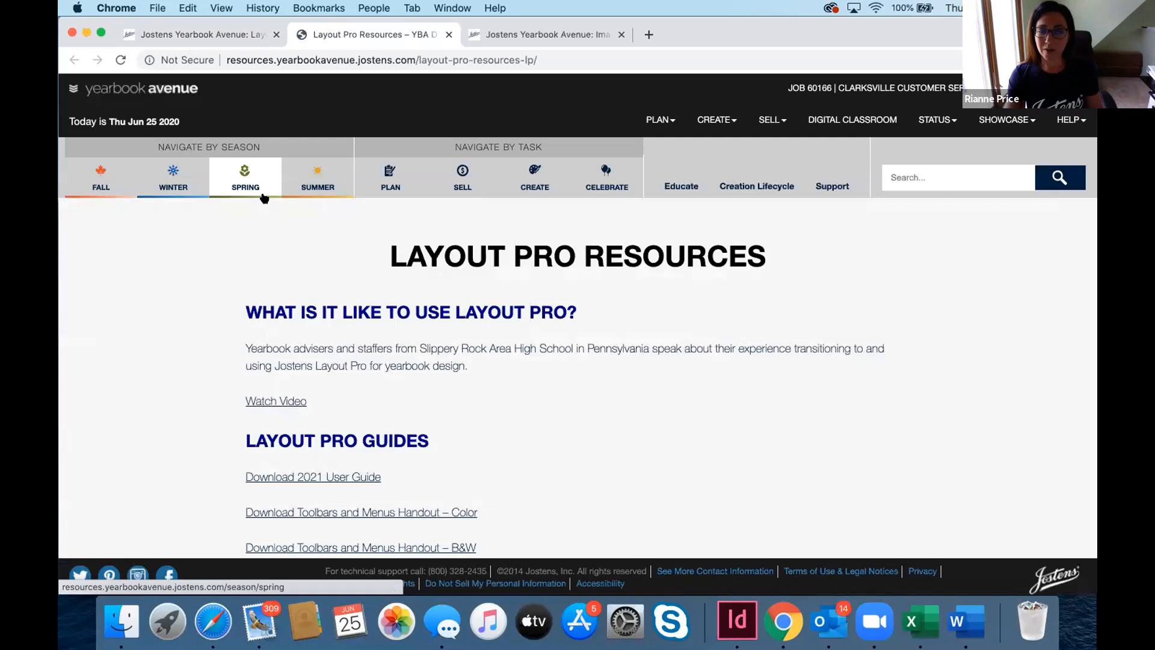
{"action": "scroll", "coordinate": [572, 358], "scroll_direction": "down", "scroll_amount": 1}
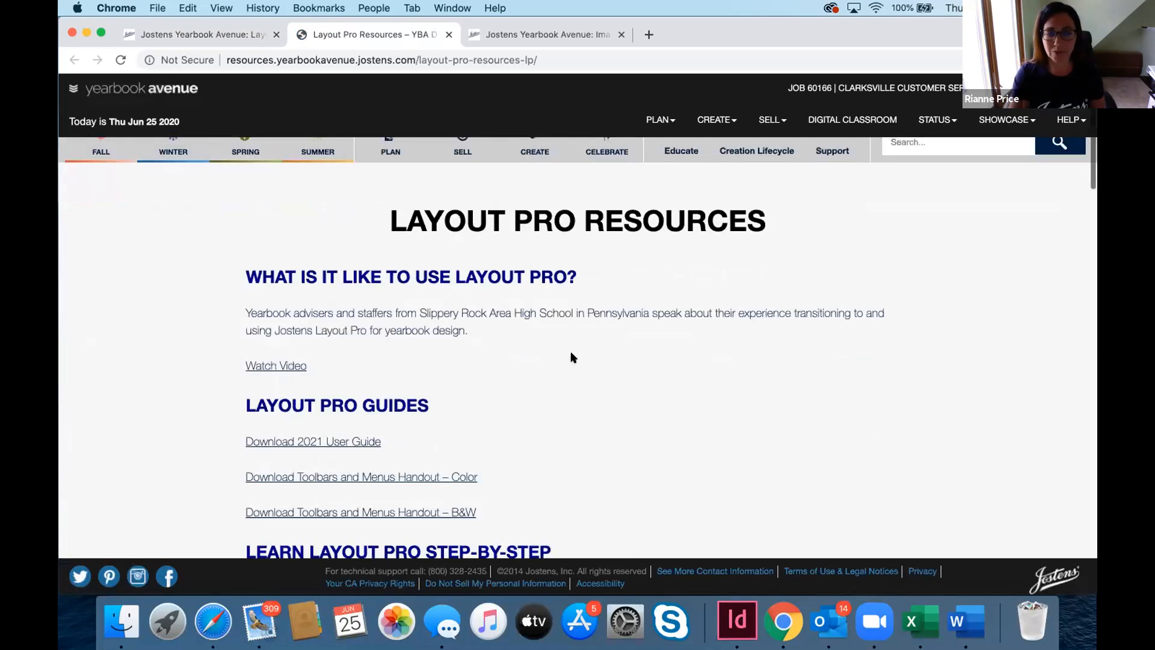
{"action": "scroll", "coordinate": [572, 357], "scroll_direction": "down", "scroll_amount": 7}
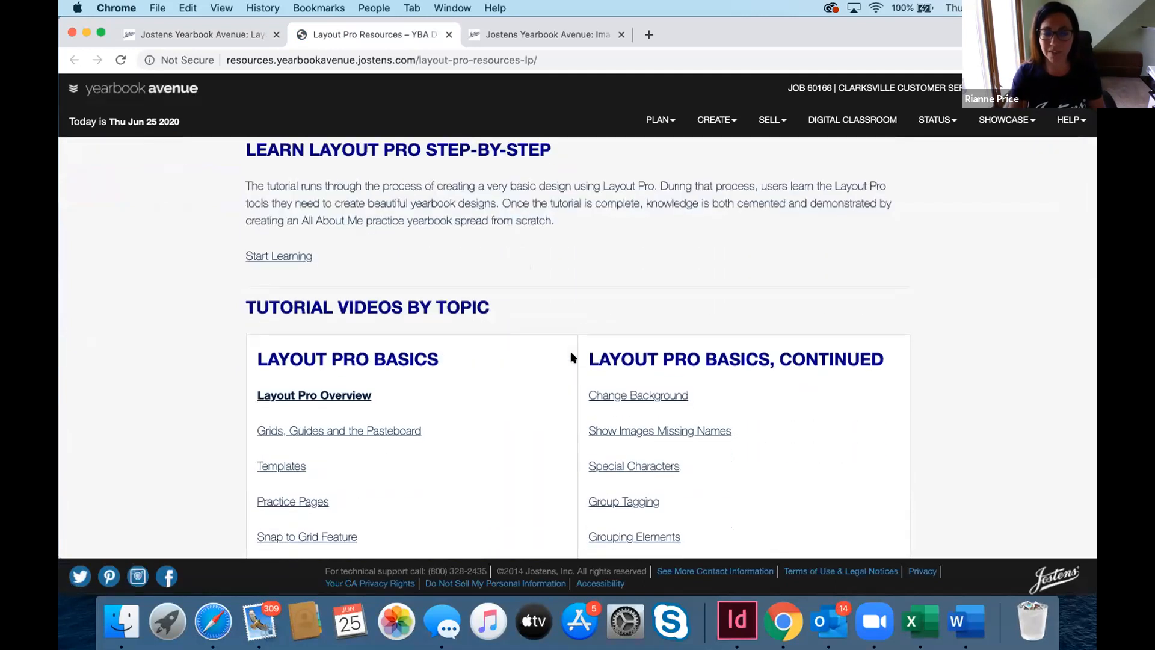
{"action": "scroll", "coordinate": [571, 357], "scroll_direction": "down", "scroll_amount": 3}
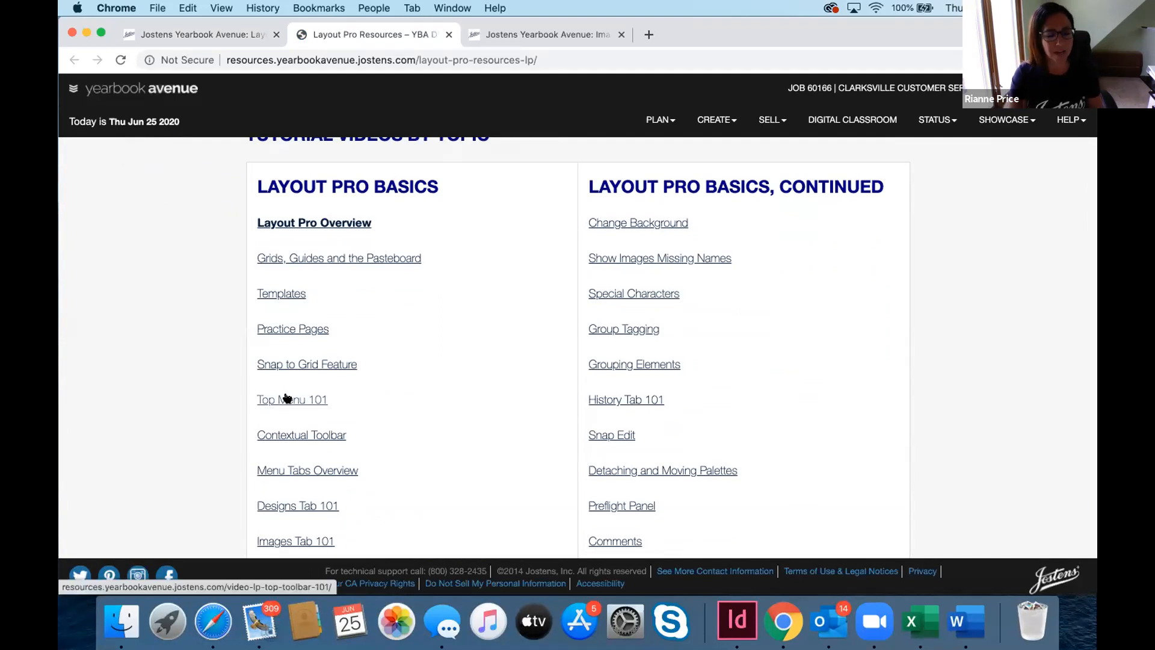
Open the Contextual Toolbar tutorial video, select its web address, and return to the layout editor
{"action": "left_click", "coordinate": [294, 435]}
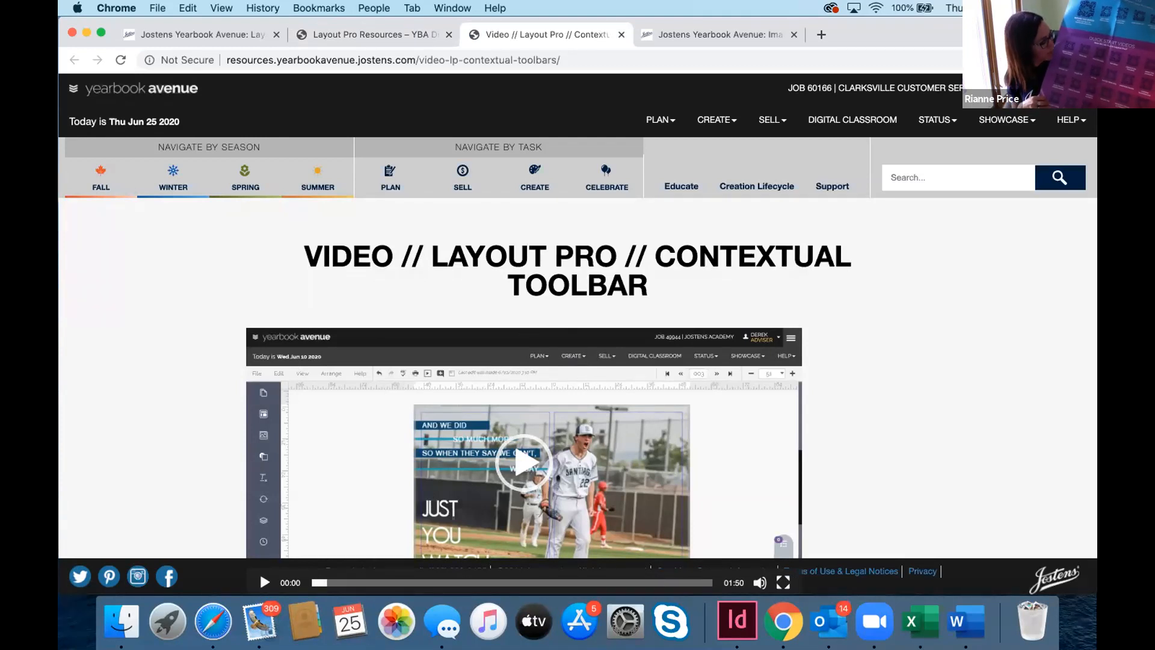
{"action": "key", "text": "super+l"}
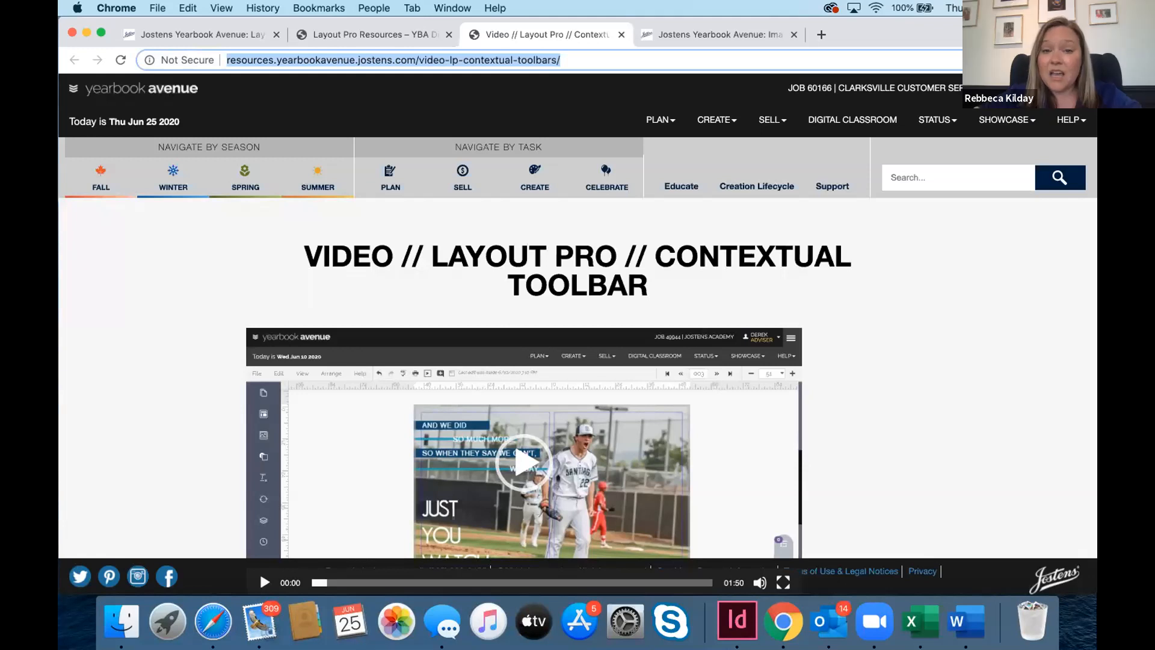
{"action": "left_click", "coordinate": [210, 34]}
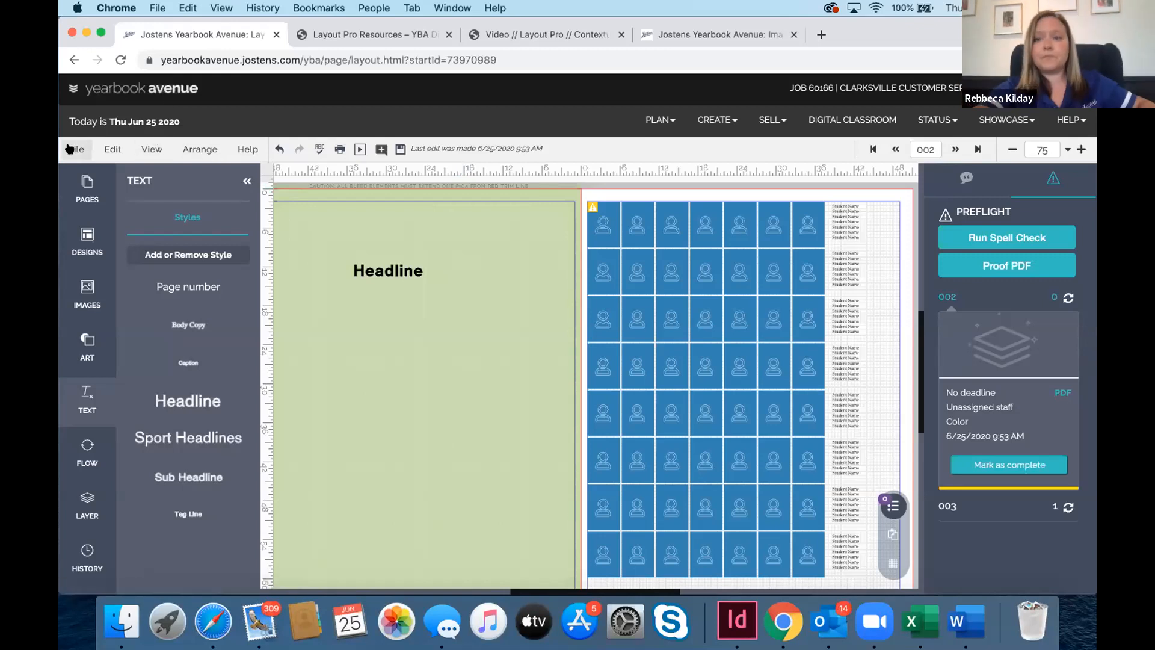
Show the View menu's display settings for spread 002
{"action": "left_click", "coordinate": [147, 149]}
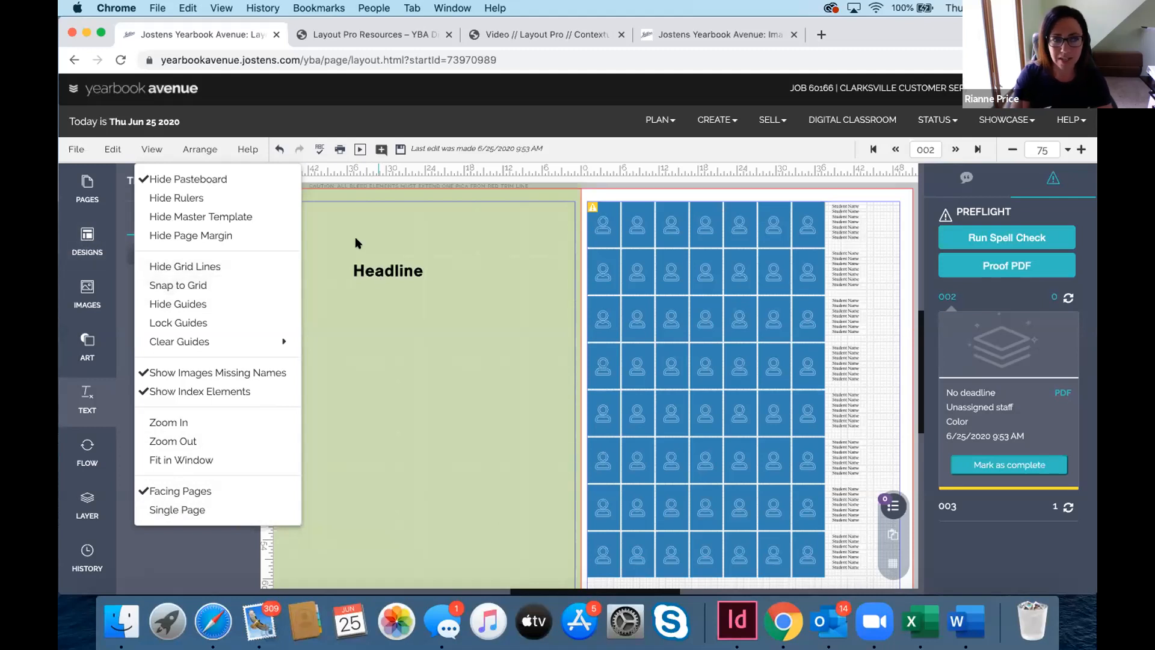
Switch the side panel from view options to the Designs library, showing Blue Module layouts
{"action": "left_click", "coordinate": [83, 236]}
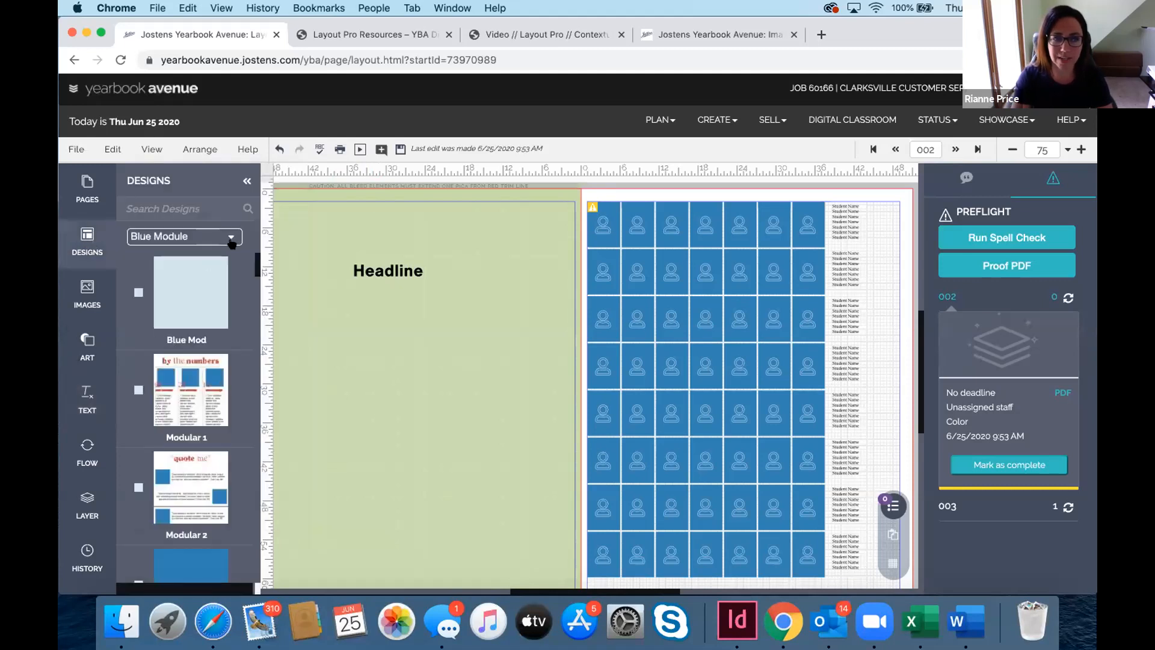
Apply the second Ambition theme Student Life design to spread 002 without retaining old content
{"action": "left_click", "coordinate": [230, 238]}
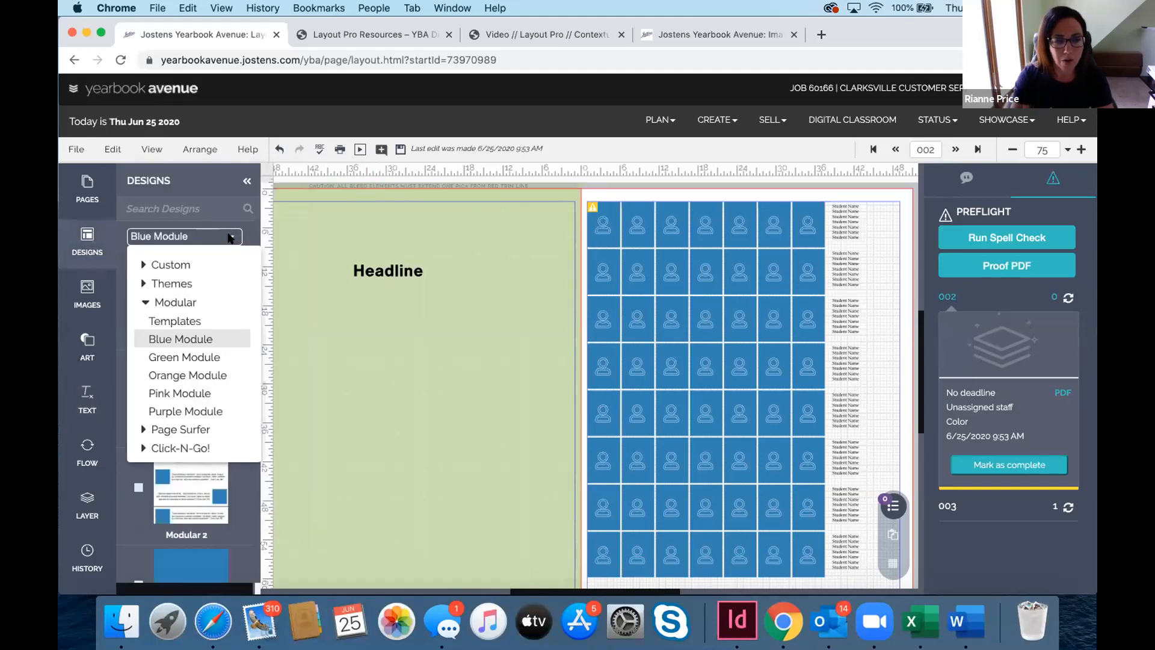
{"action": "left_click", "coordinate": [161, 283]}
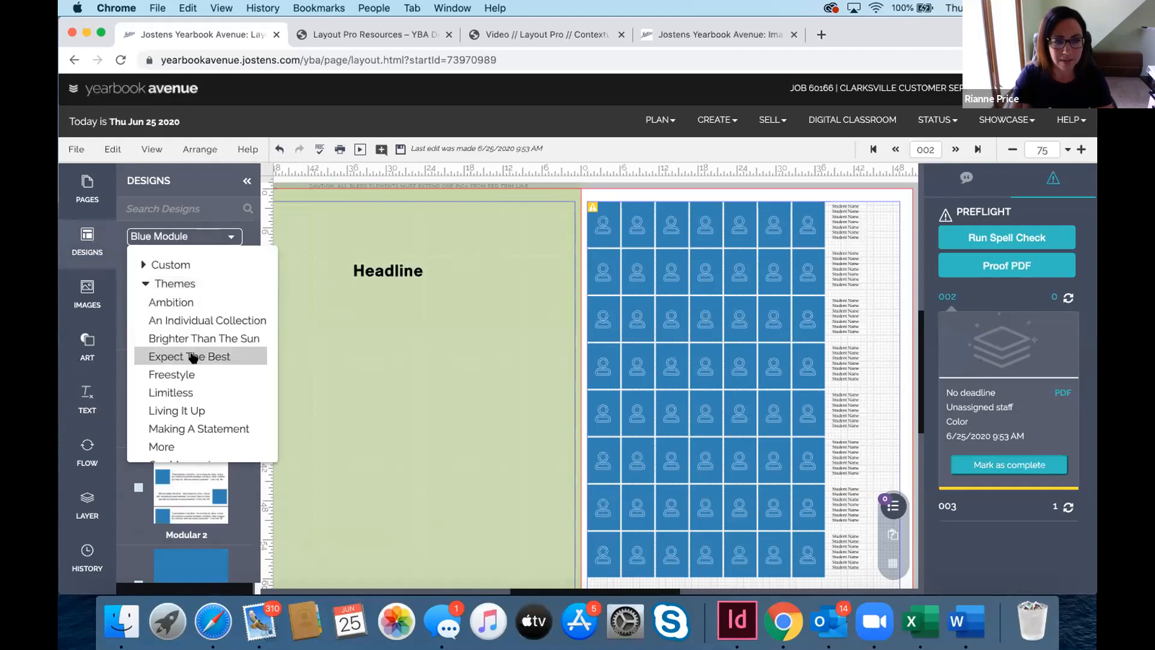
{"action": "left_click", "coordinate": [167, 303]}
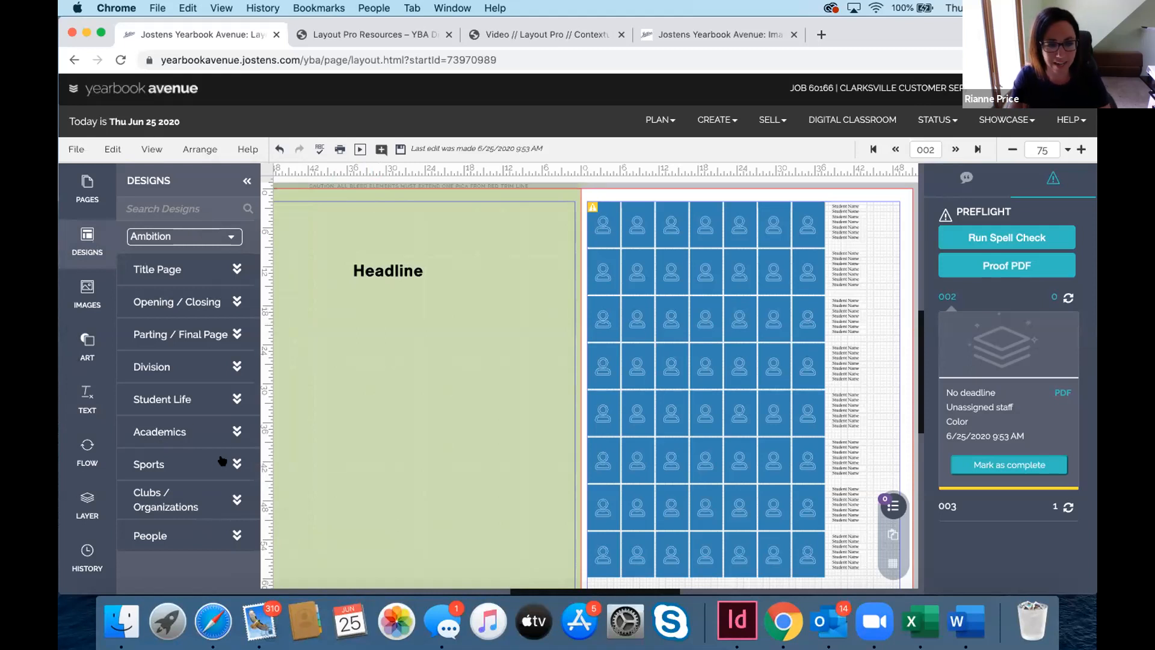
{"action": "left_click", "coordinate": [235, 395]}
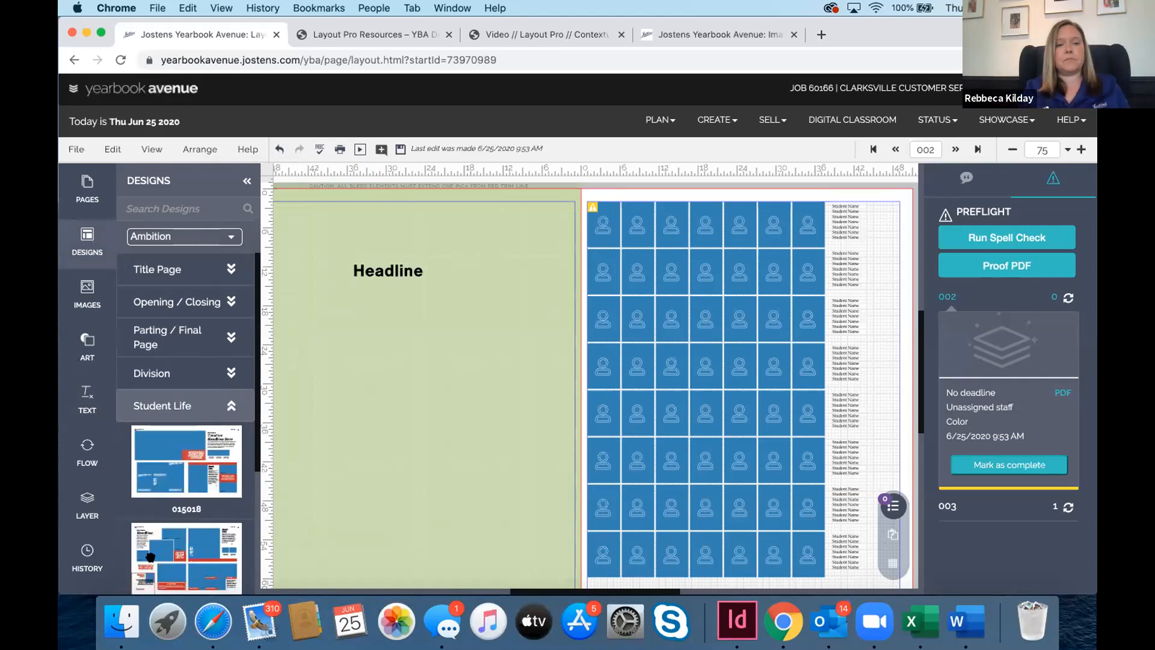
{"action": "left_click_drag", "start_coordinate": [167, 545], "coordinate": [428, 421]}
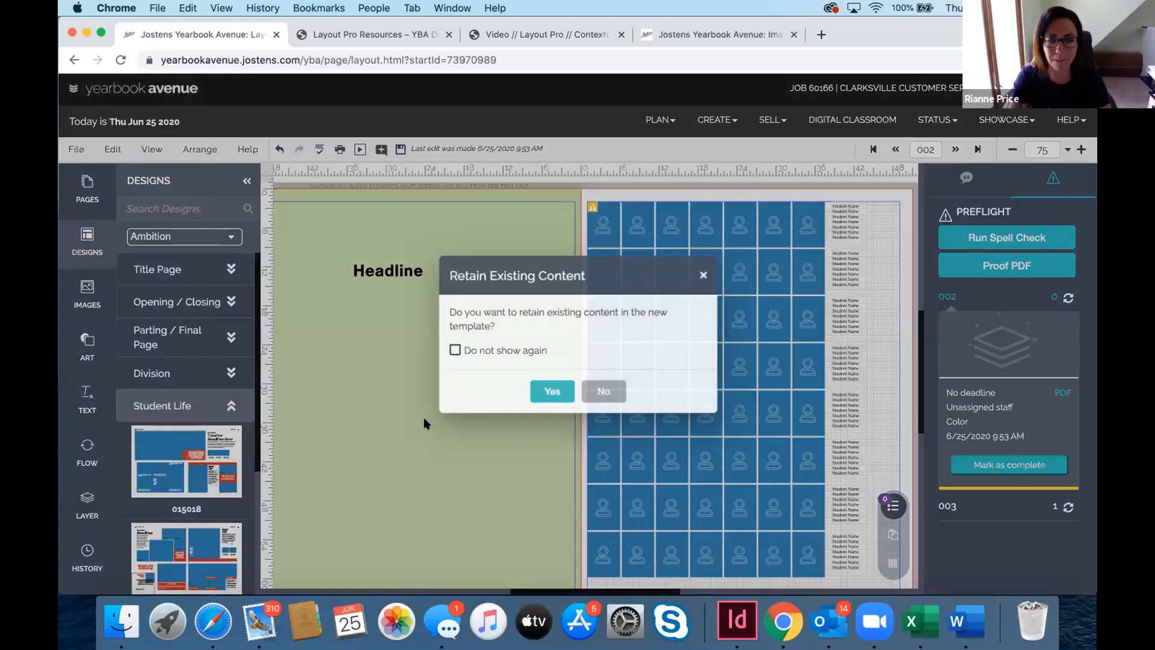
{"action": "left_click", "coordinate": [593, 392]}
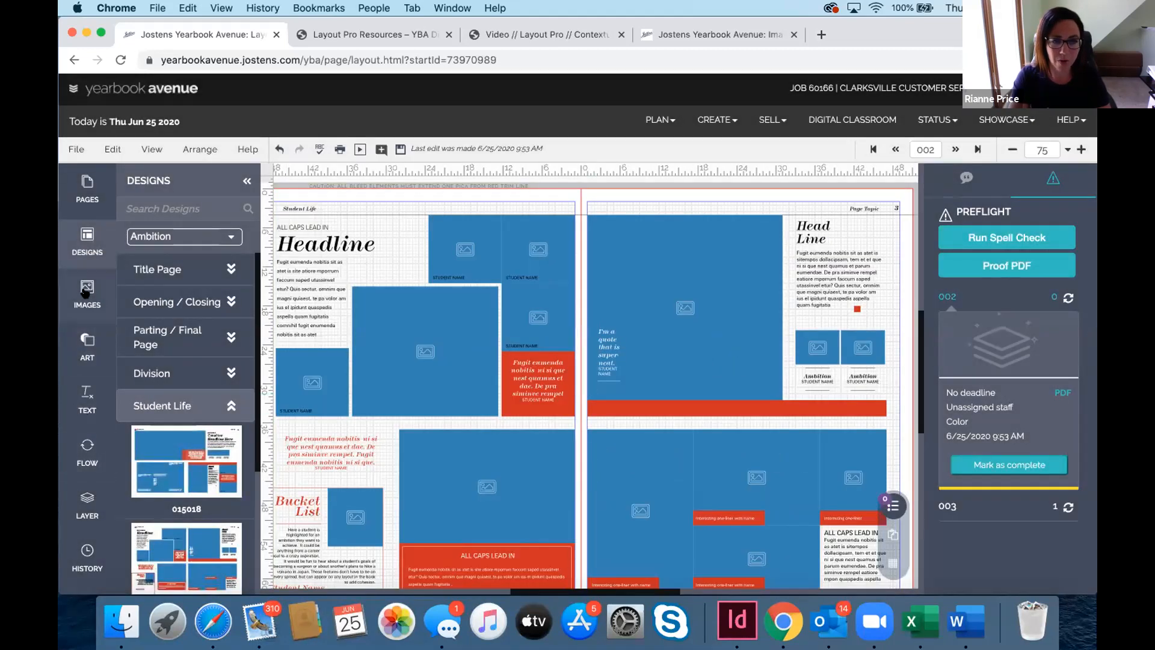
Drag the softball batting photo from Images into the frame beside the left-page headline
{"action": "left_click", "coordinate": [86, 294]}
{"action": "left_click_drag", "start_coordinate": [178, 464], "coordinate": [422, 347]}
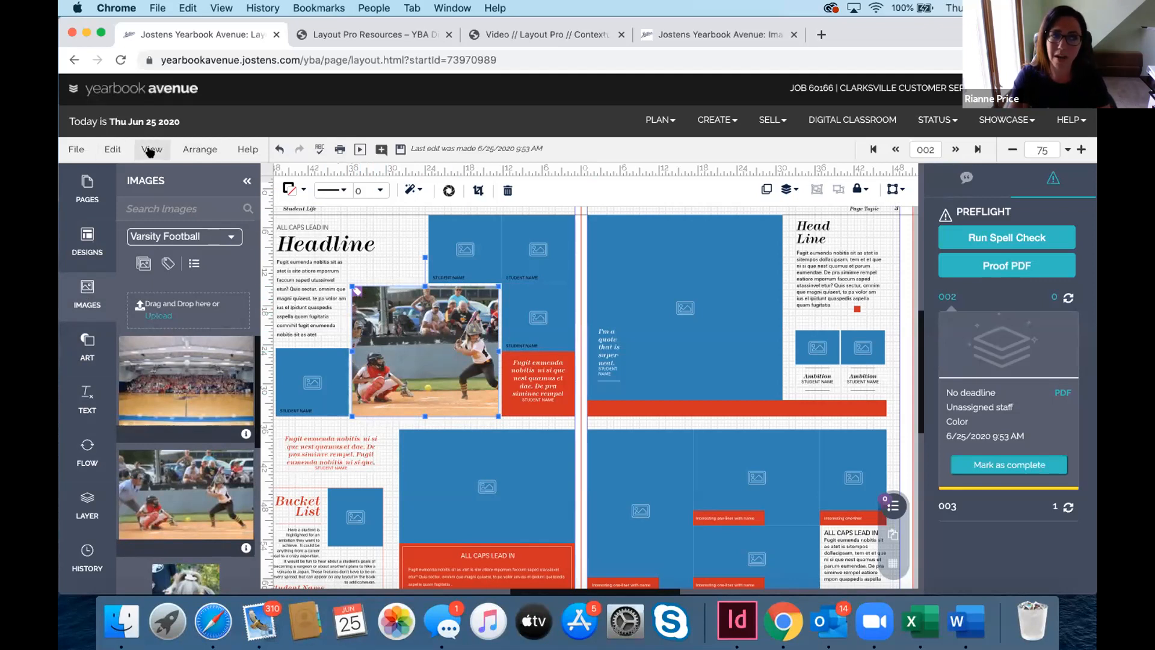
{"action": "left_click", "coordinate": [109, 150]}
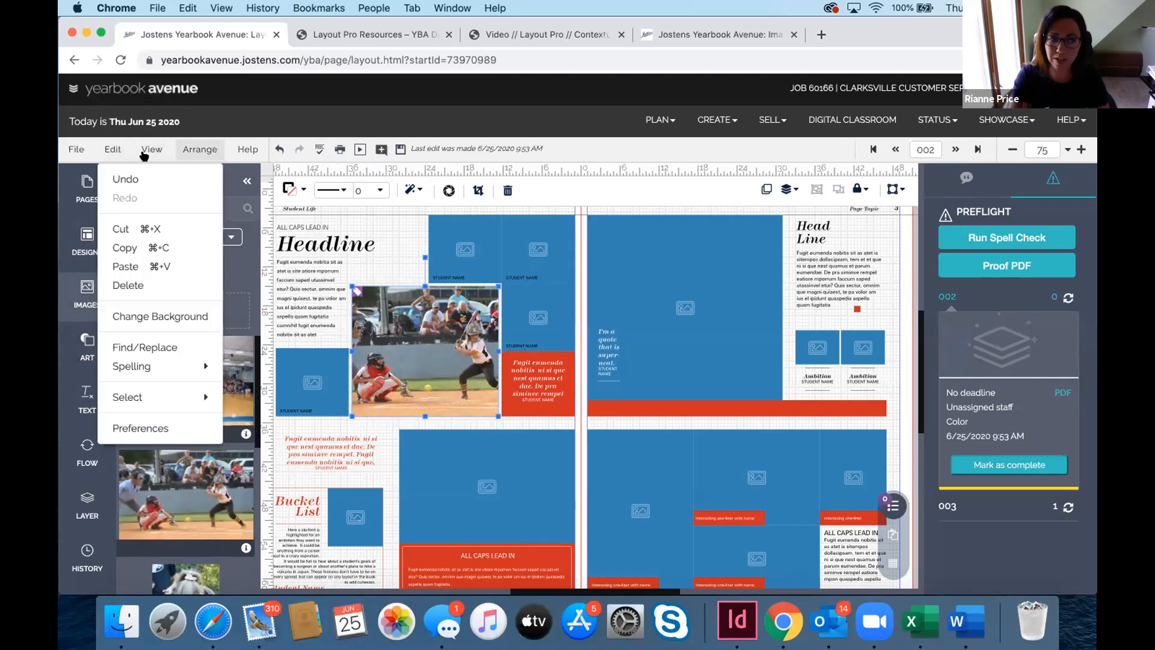
{"action": "mouse_move", "coordinate": [158, 369]}
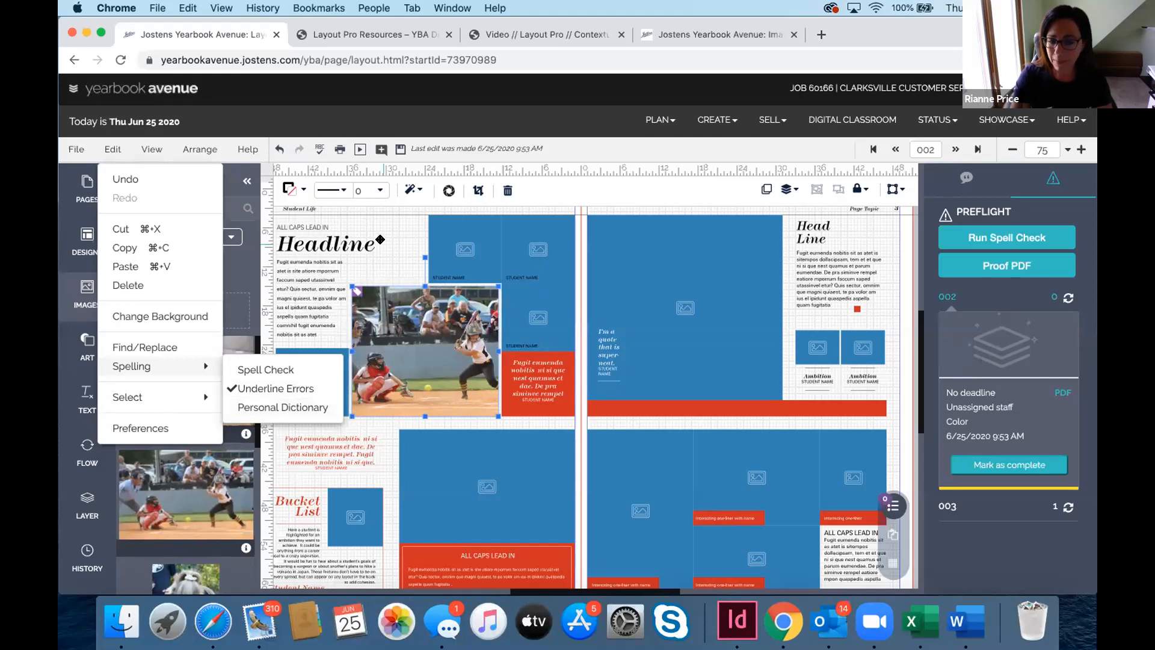
{"action": "left_click", "coordinate": [610, 201]}
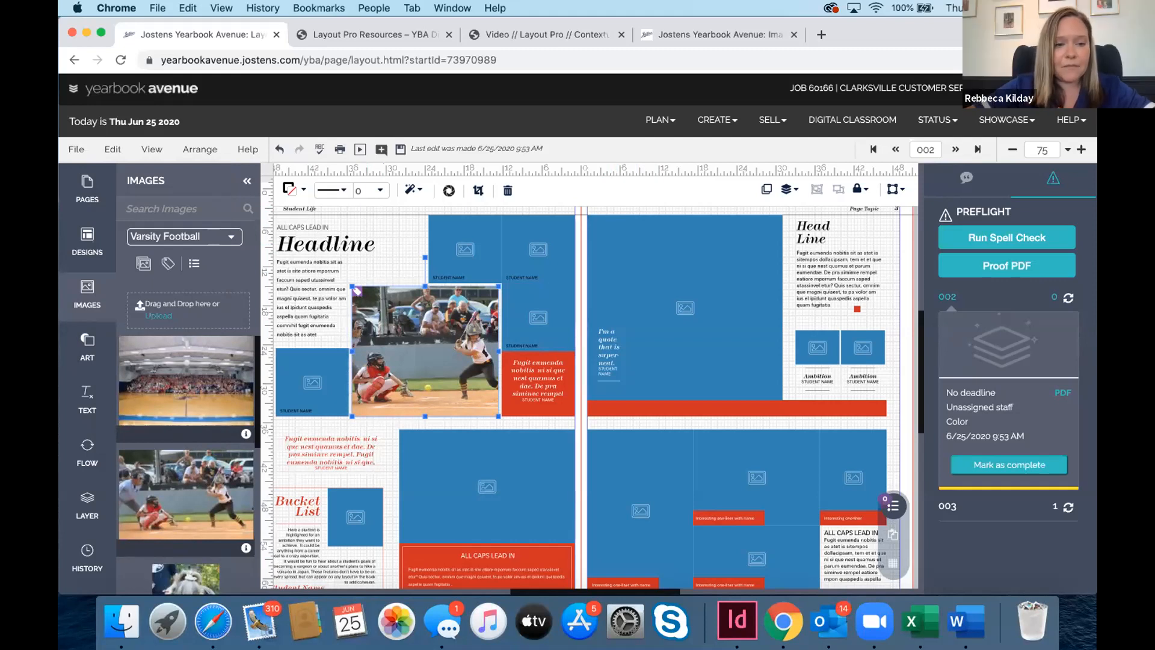
Bring up spread 002's Layer panel listing the Master template and Ambition Student Life design
{"action": "left_click", "coordinate": [84, 498]}
{"action": "left_click", "coordinate": [85, 498]}
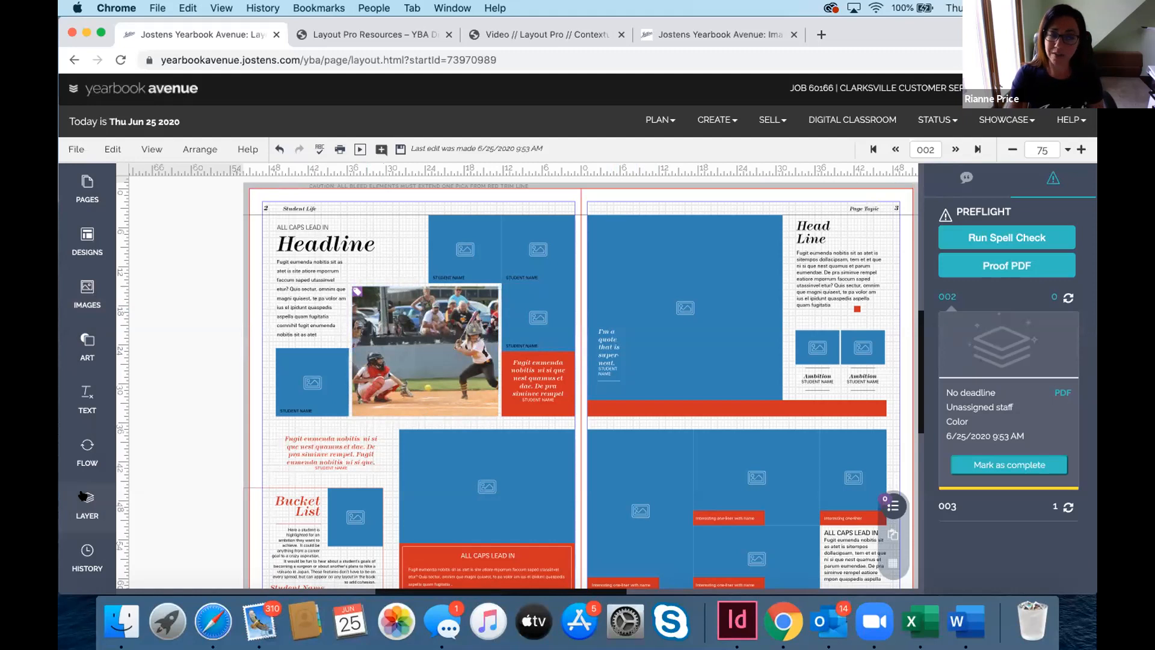
{"action": "left_click", "coordinate": [86, 498]}
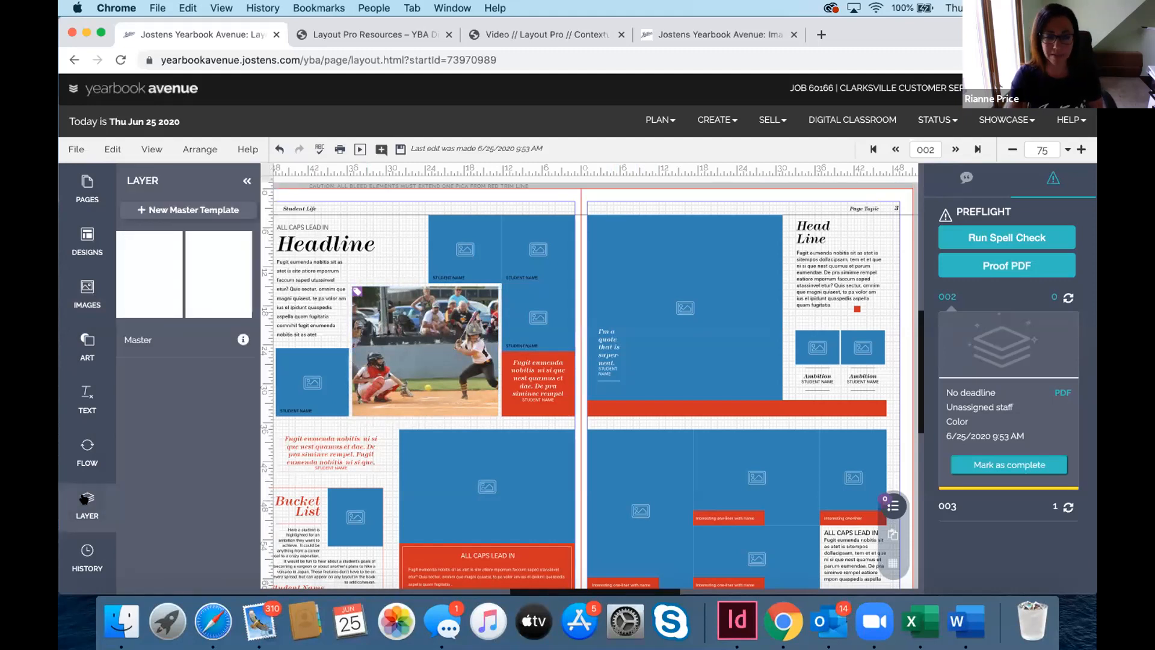
{"action": "left_click", "coordinate": [84, 498]}
{"action": "left_click", "coordinate": [86, 498]}
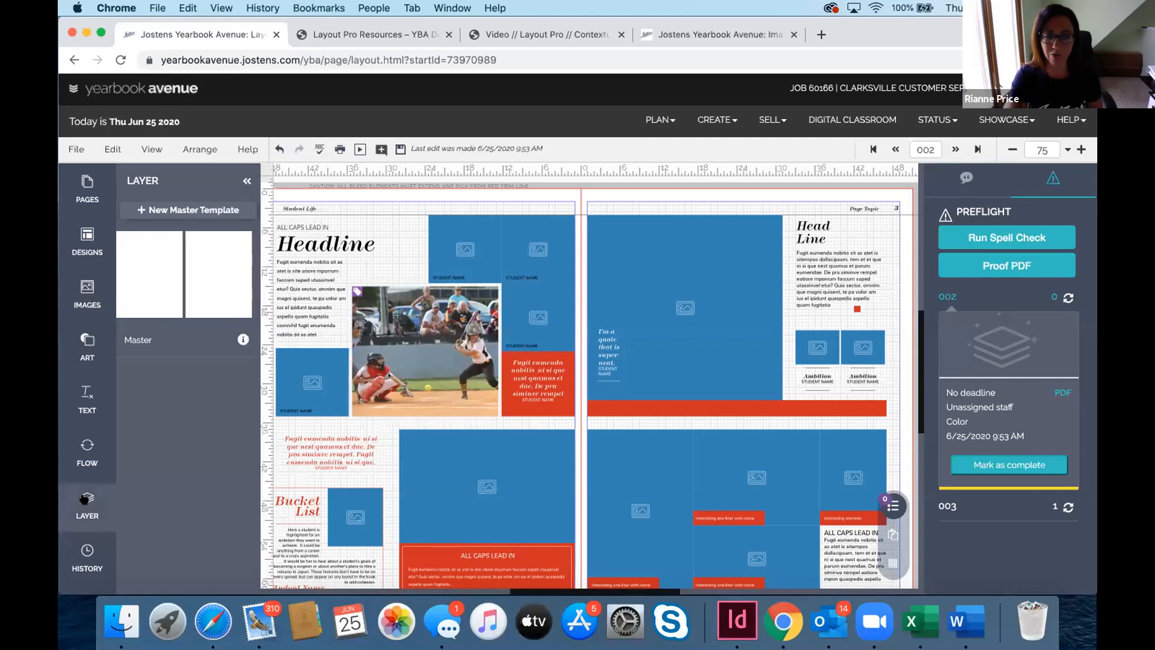
{"action": "left_click", "coordinate": [247, 180]}
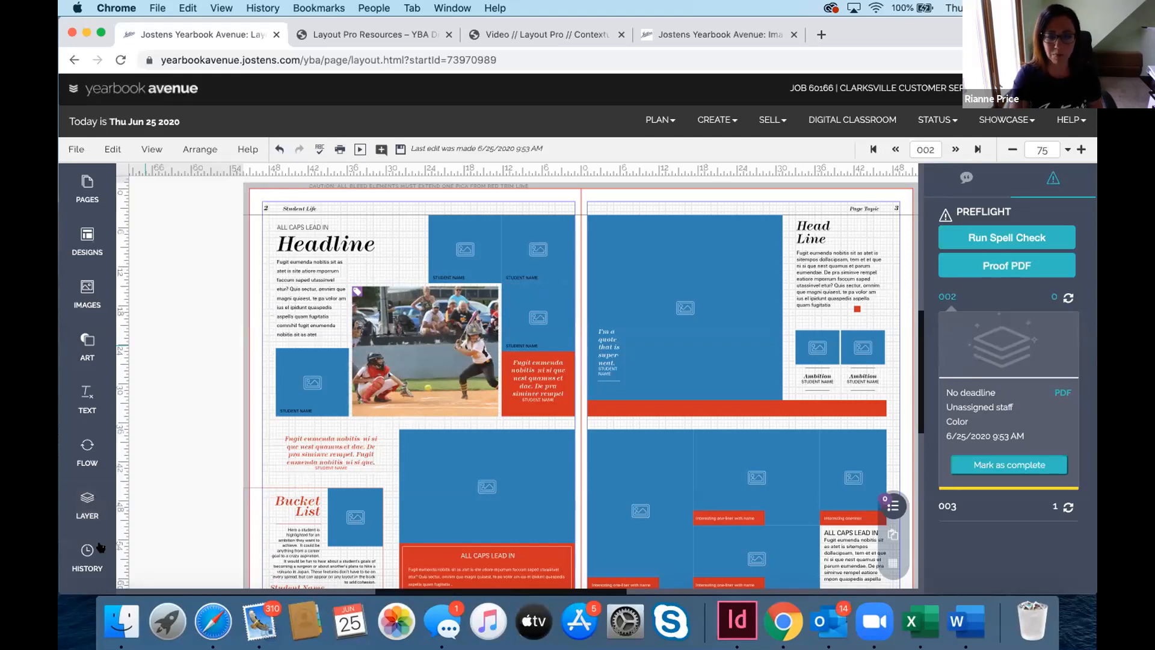
{"action": "left_click", "coordinate": [83, 507]}
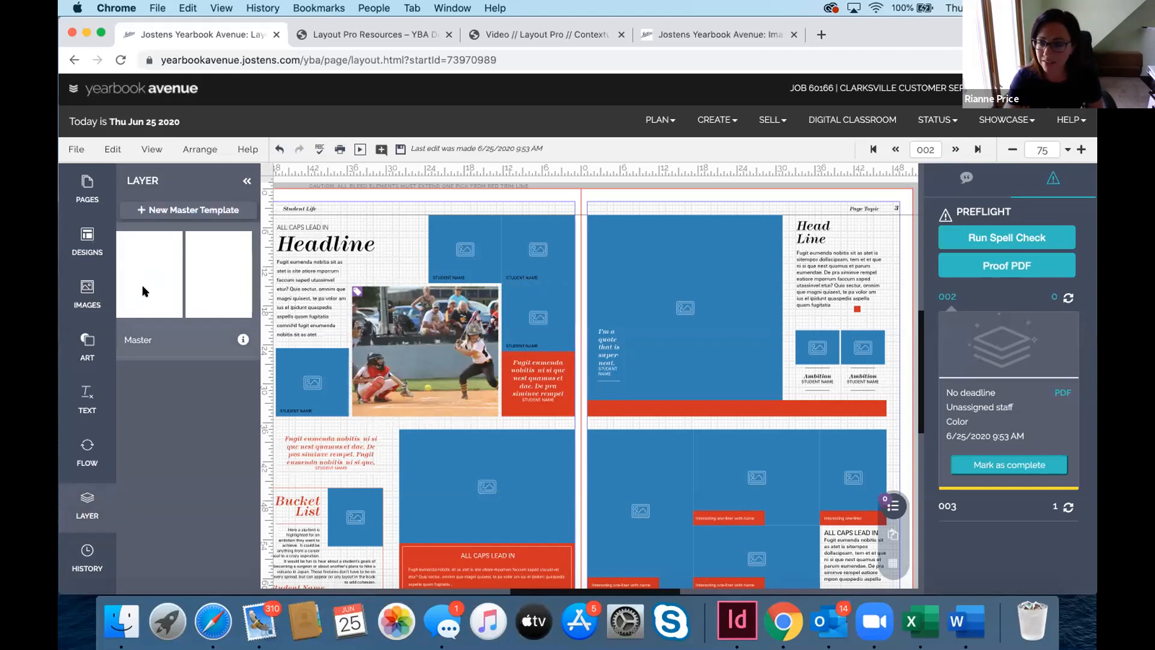
Edit the Master template from its Layer Information, saving the spread's changes first
{"action": "left_click", "coordinate": [242, 341]}
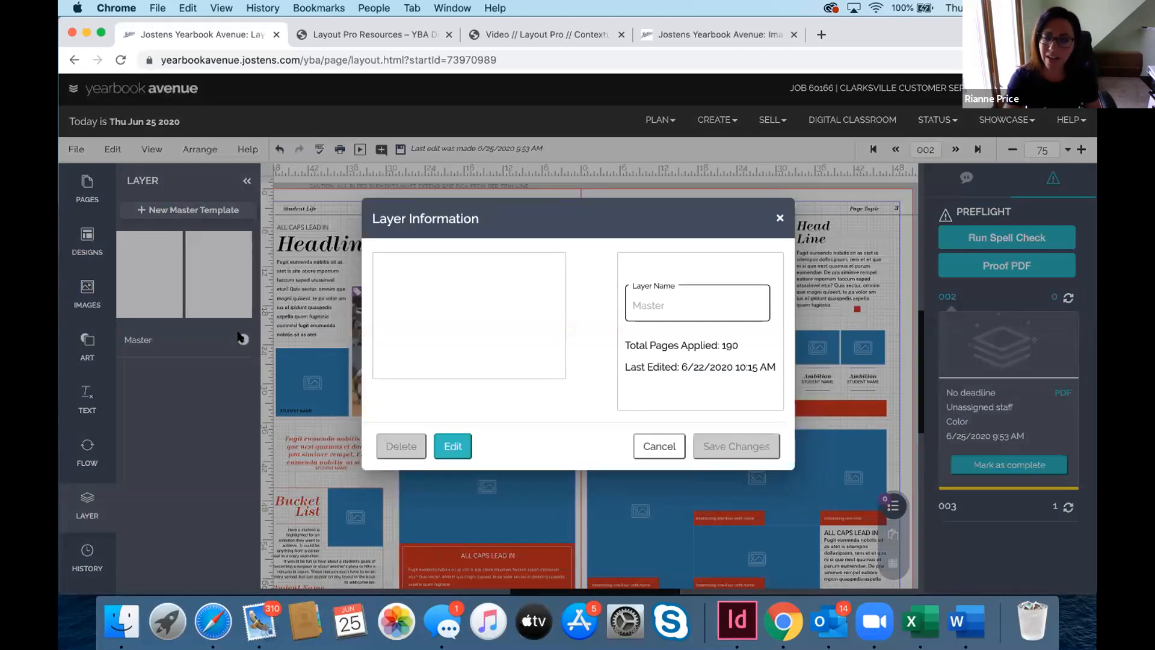
{"action": "left_click", "coordinate": [453, 446]}
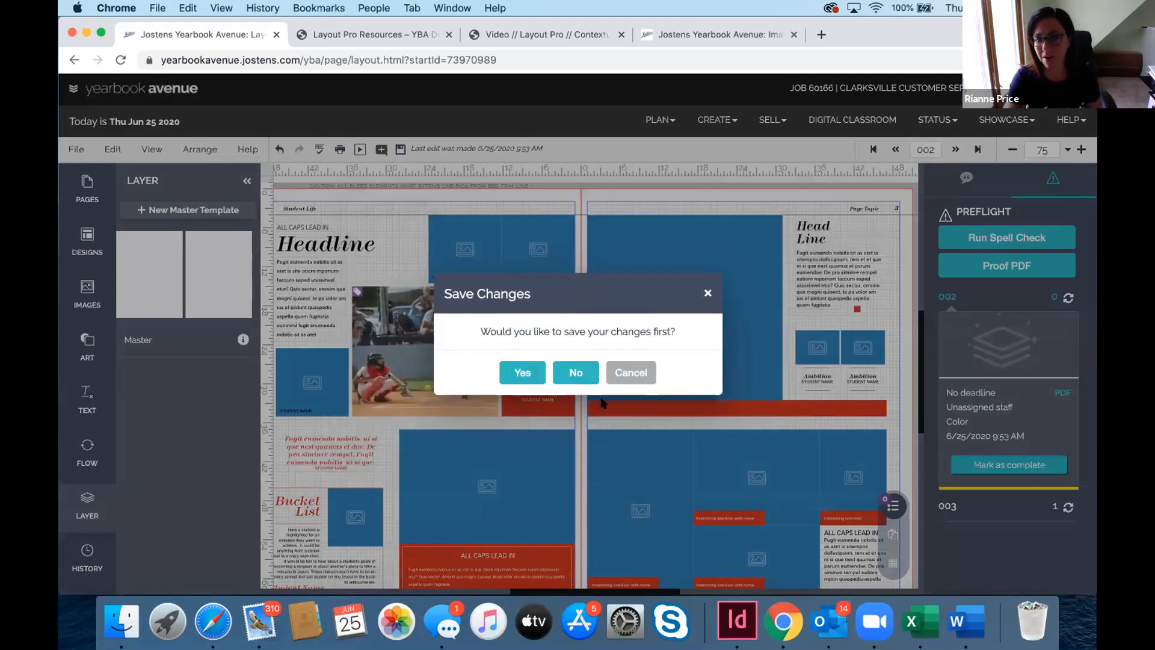
{"action": "left_click", "coordinate": [523, 374]}
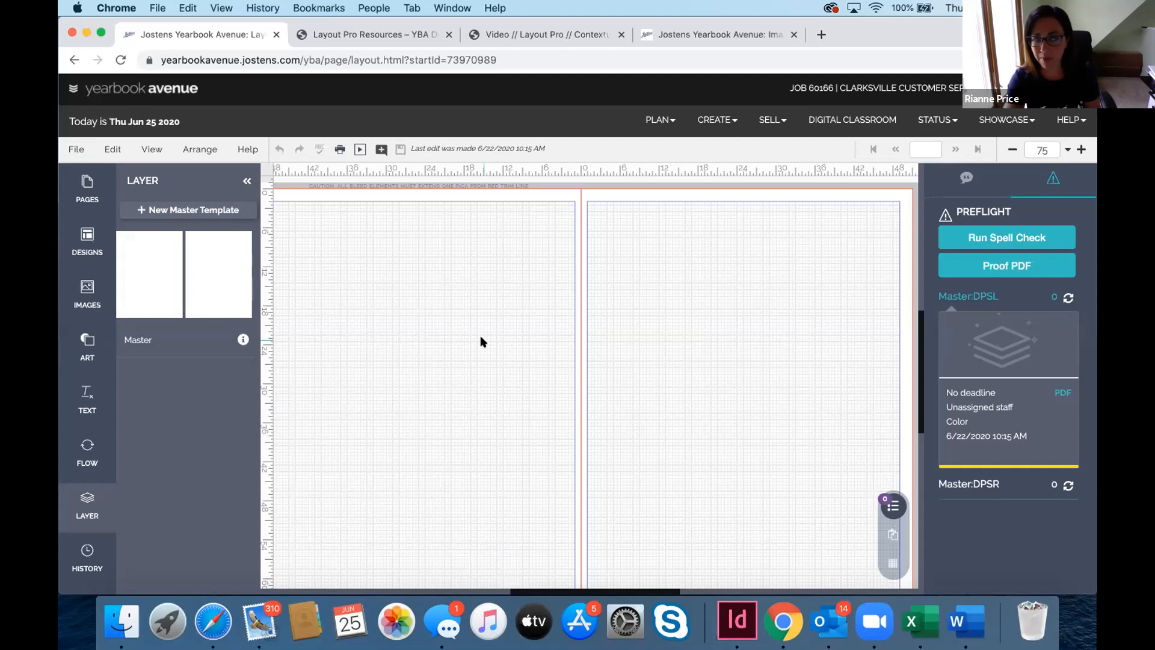
Place a square from Art Shapes on the master's left page and shrink it small
{"action": "left_click", "coordinate": [86, 344]}
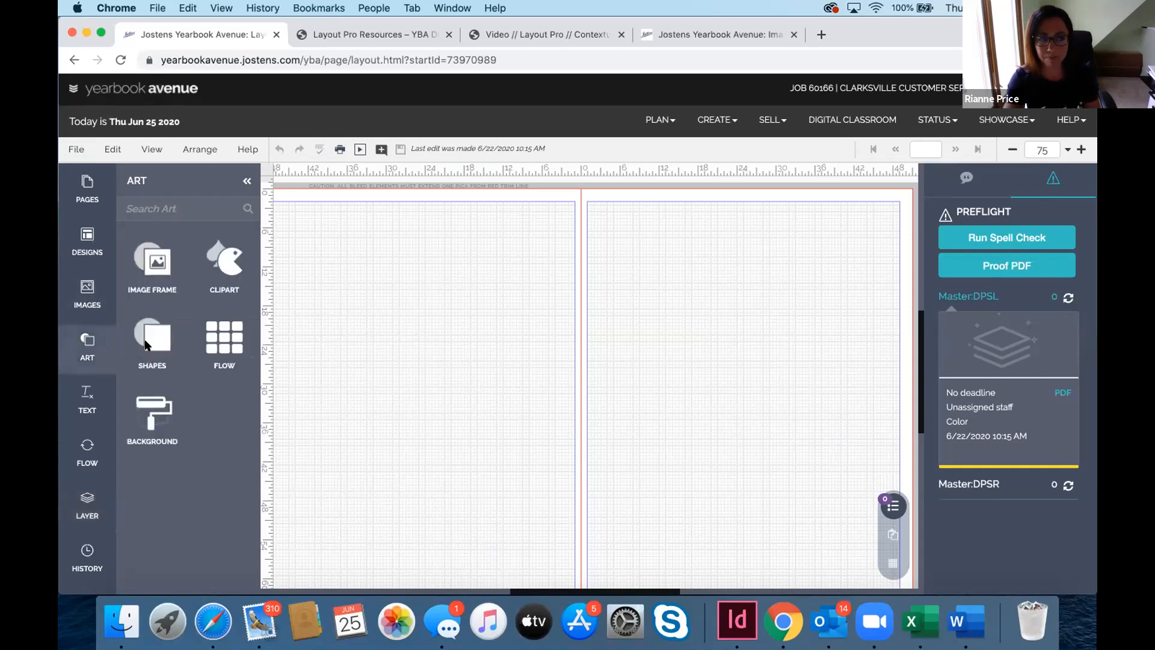
{"action": "left_click", "coordinate": [147, 344]}
{"action": "left_click", "coordinate": [151, 409]}
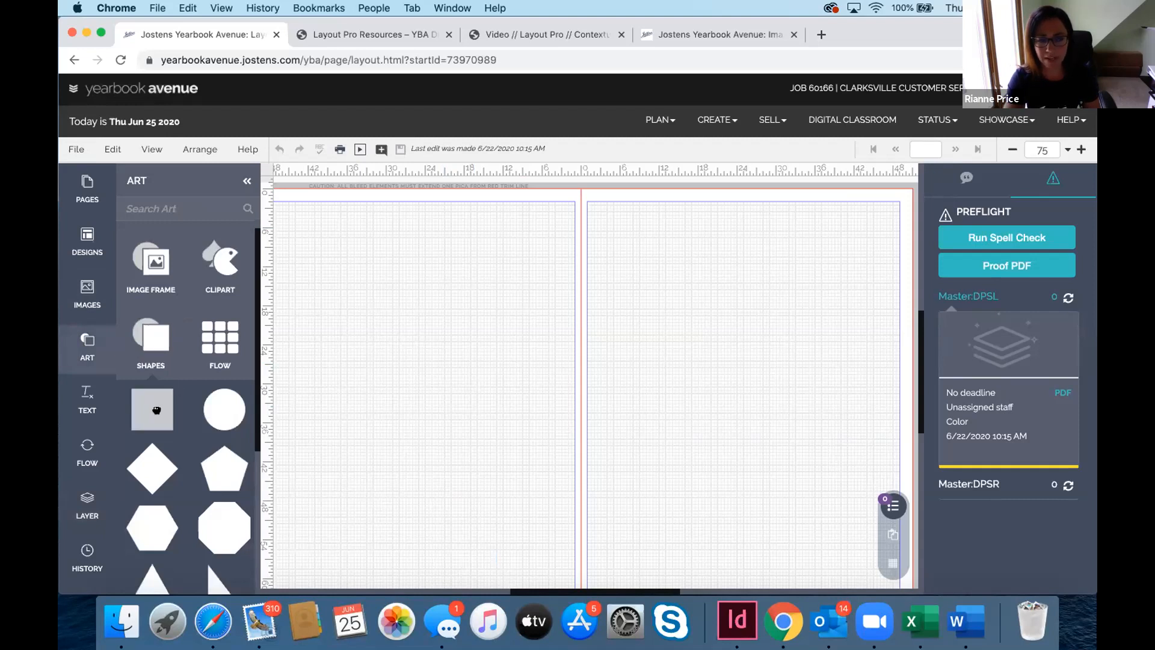
{"action": "left_click", "coordinate": [433, 446]}
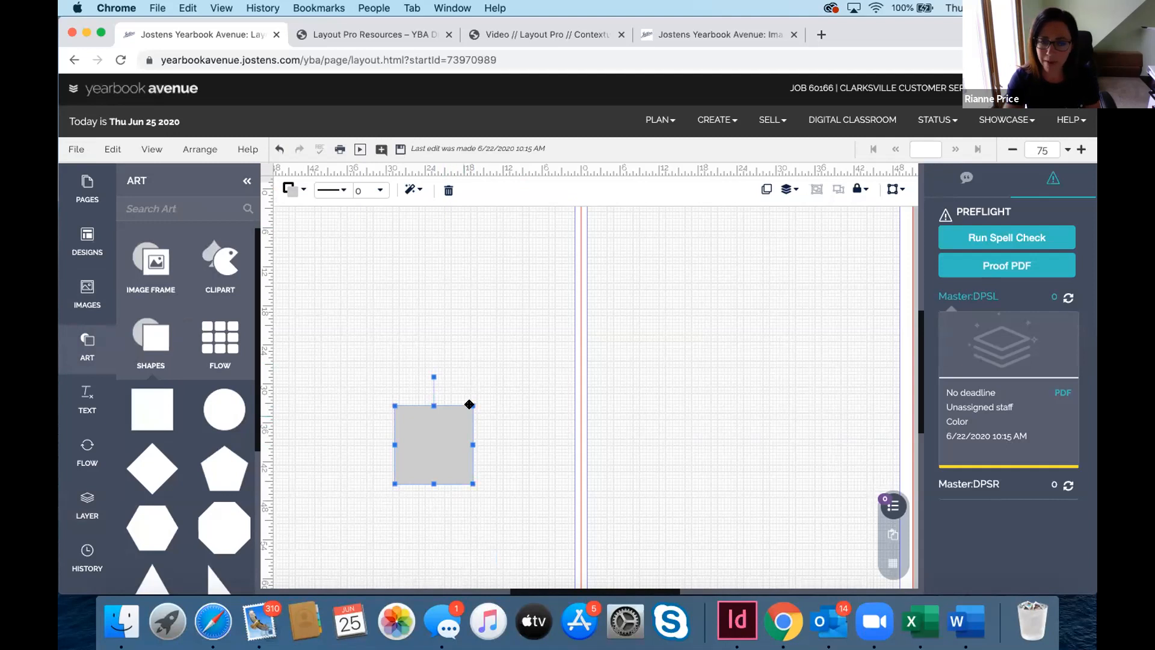
{"action": "left_click_drag", "start_coordinate": [471, 402], "coordinate": [415, 450]}
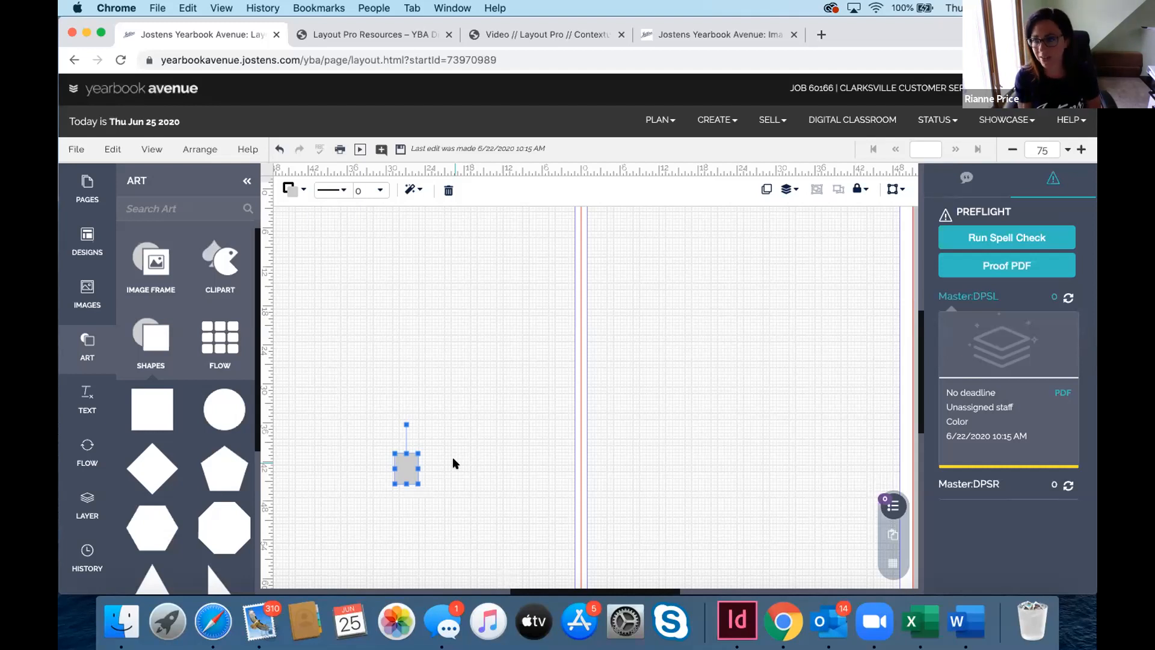
{"action": "left_click", "coordinate": [82, 499]}
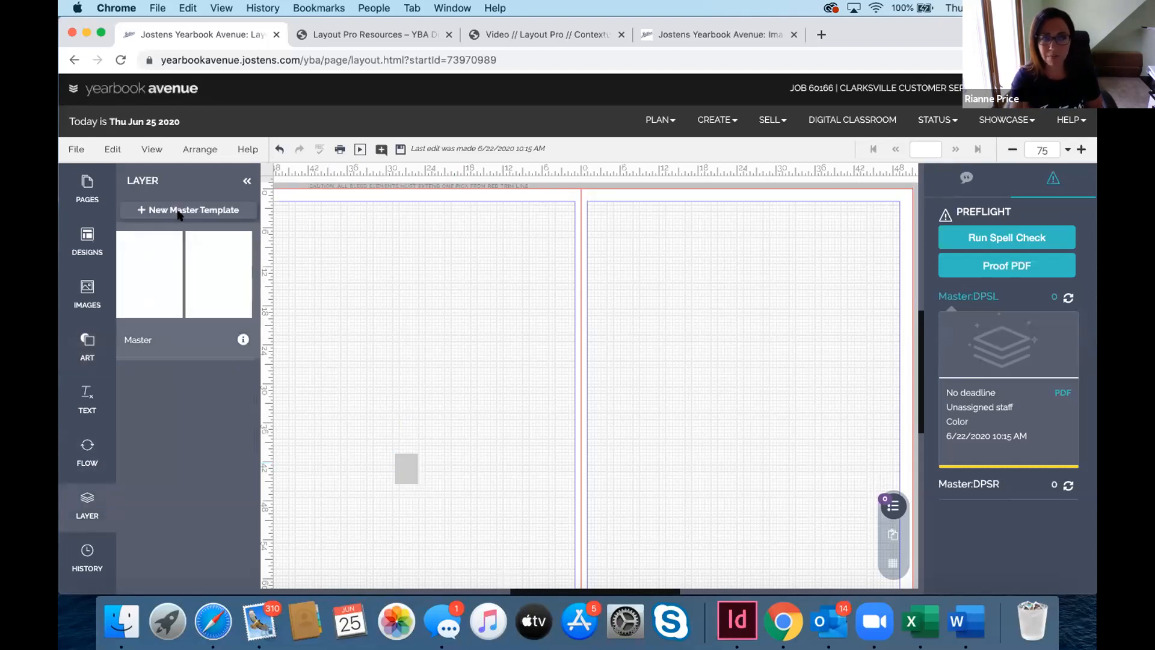
{"action": "left_click", "coordinate": [178, 209]}
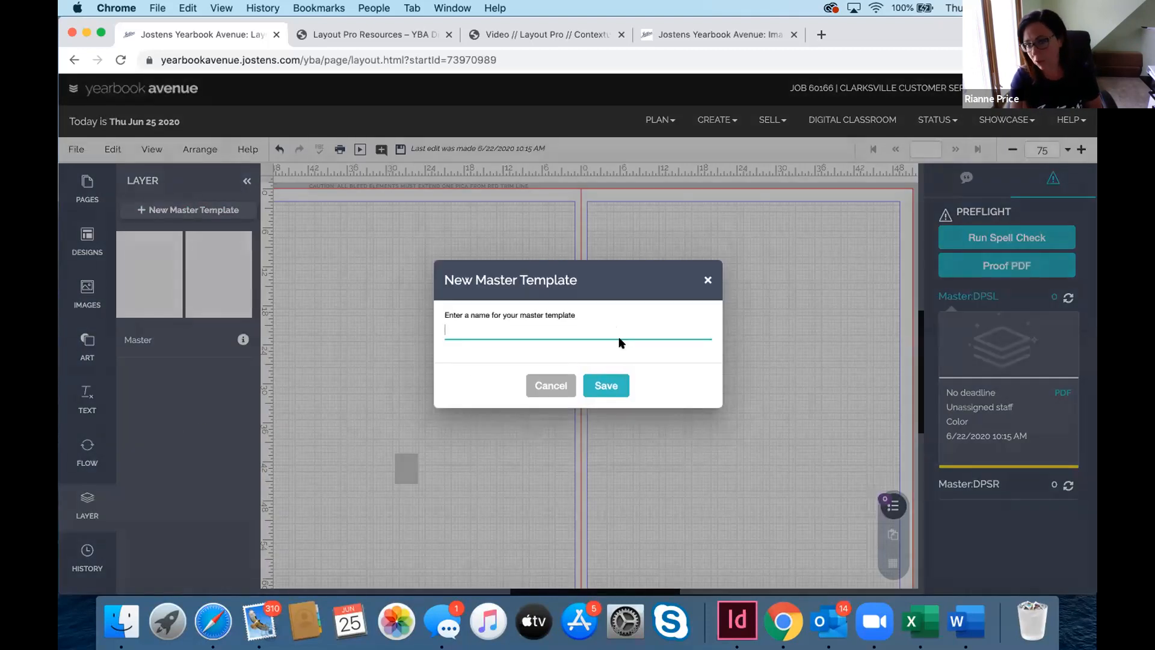
{"action": "left_click", "coordinate": [706, 280]}
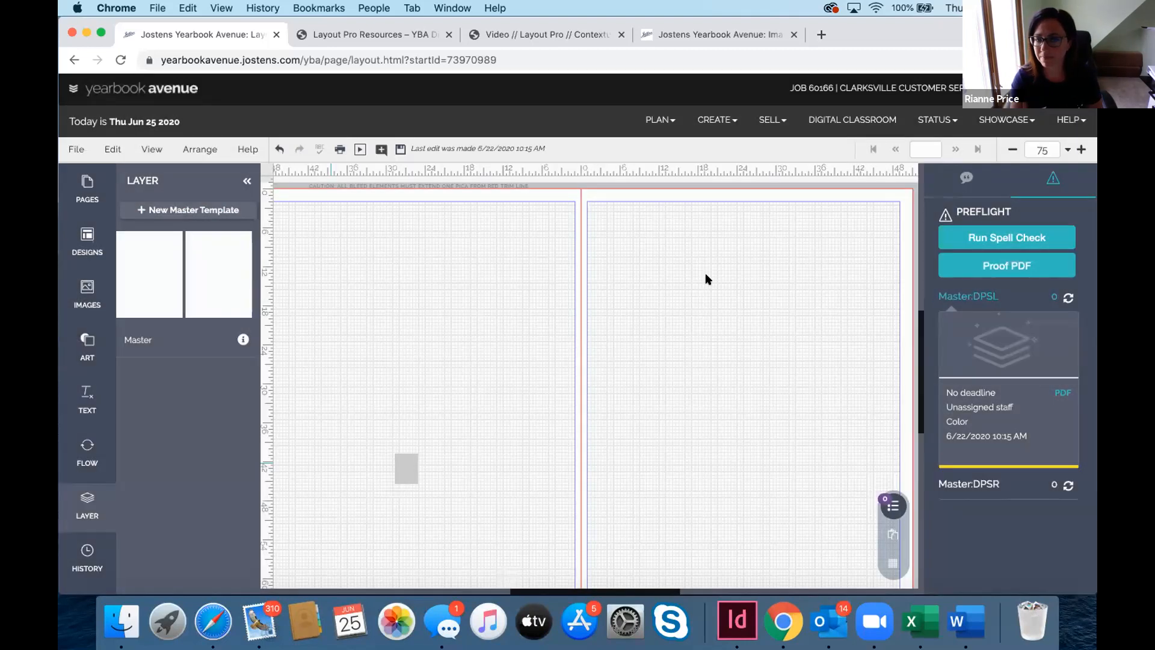